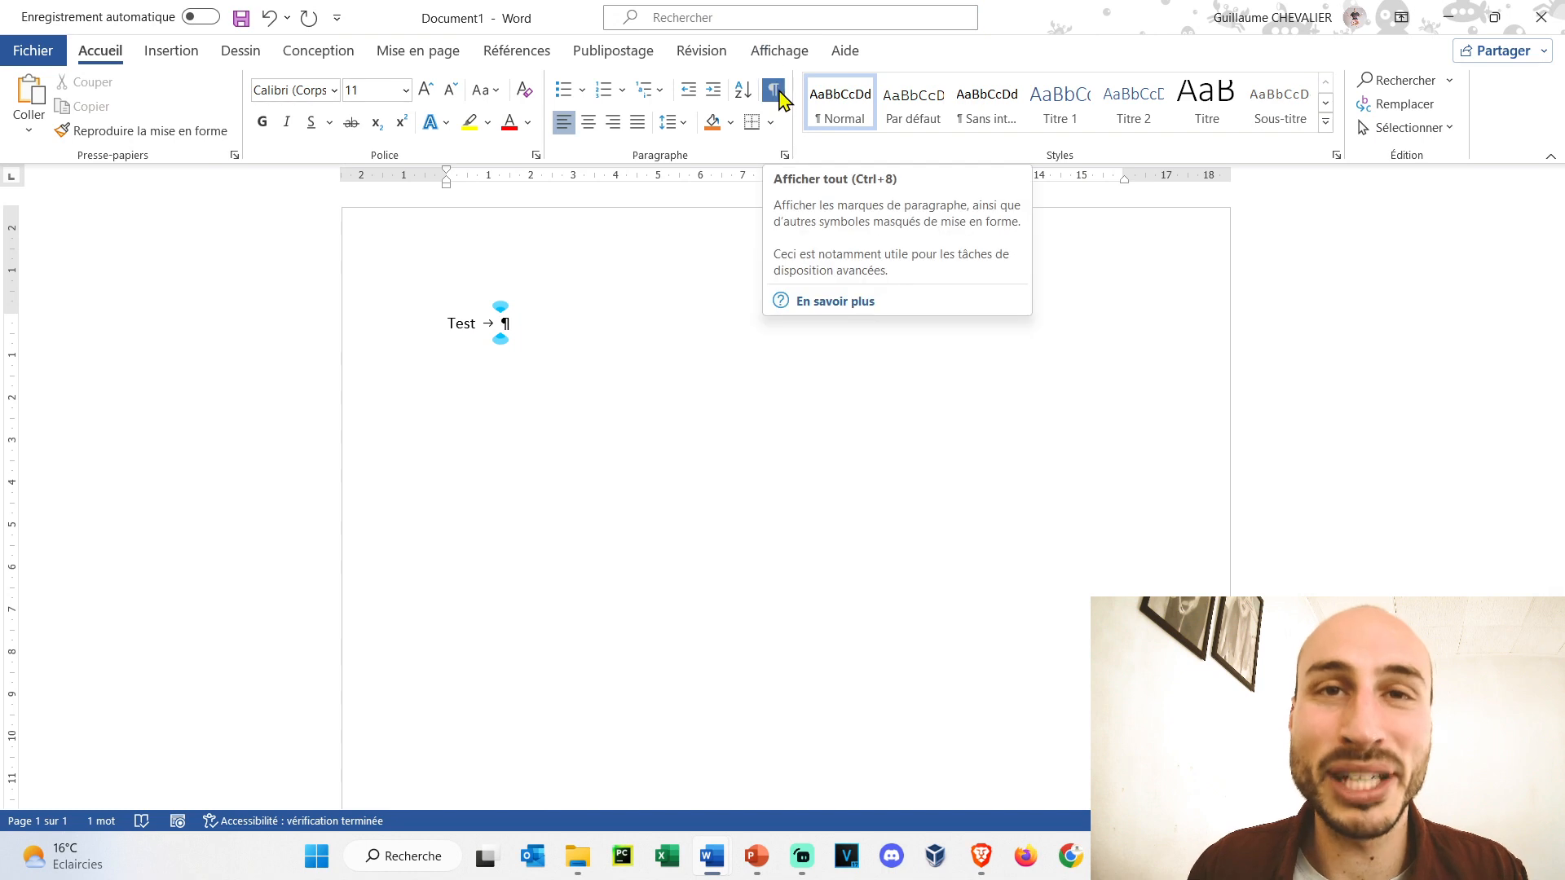
- Type 'test' and paste the long run of 'Mon magnifique texte' at the end of the line
{"action": "type", "text": "test"}
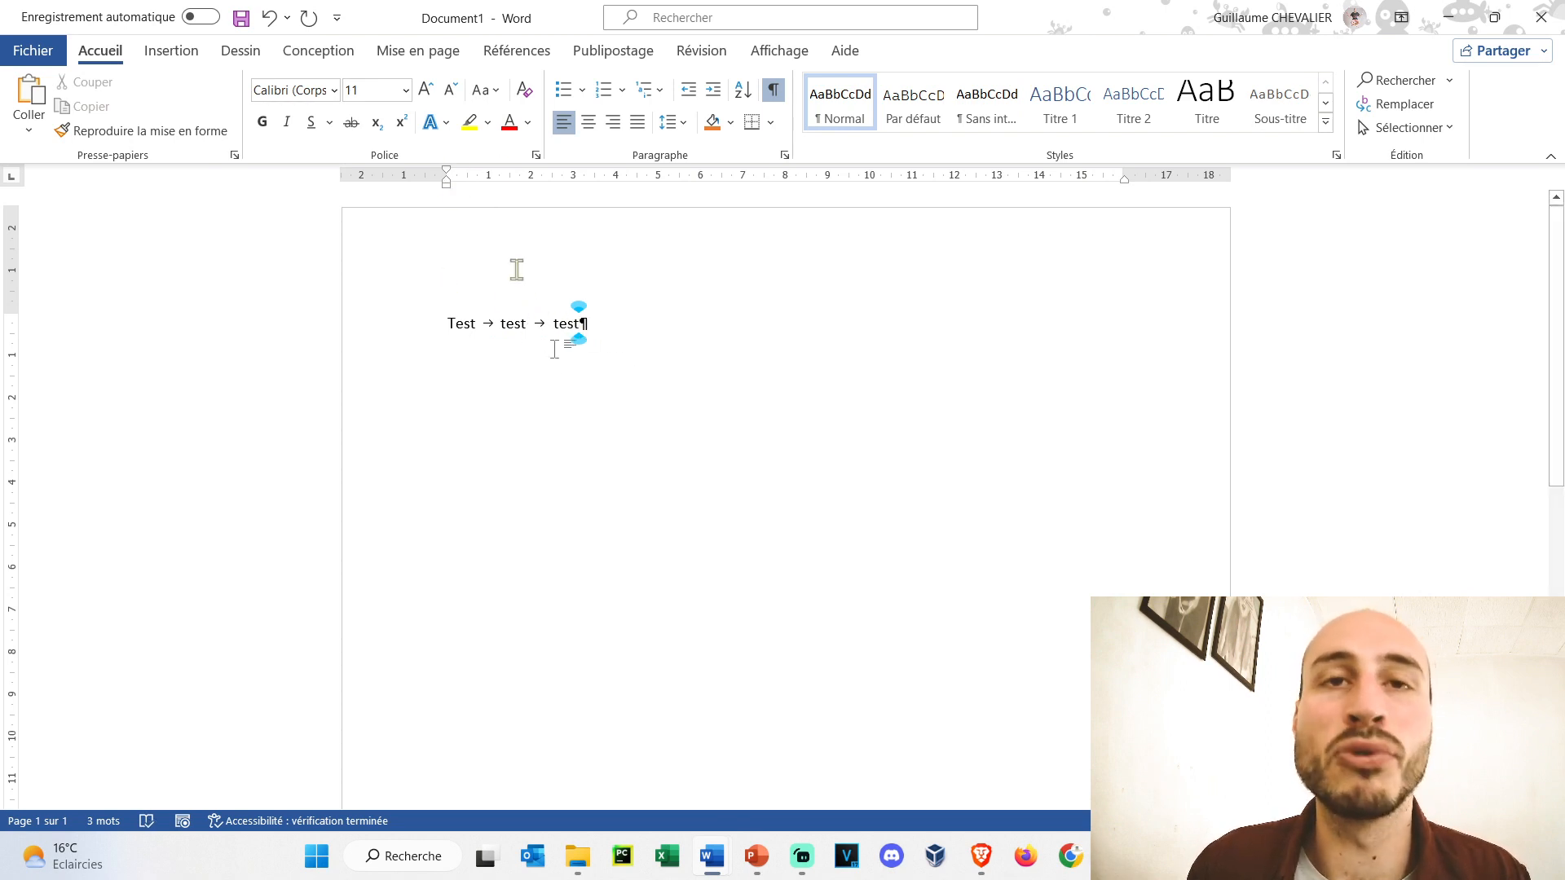
{"action": "key", "text": "End"}
{"action": "type", "text": "Mon magnifique texte Mon magnifique texte Mon magnifique texte Mon magnifique texte Mon magnifique texte Mon magnifique texte Mon magnifique texte Mon magnifique texte Mon magnifique texte Mon magnifique texte Mon magnifique texte Mon magnifique texte Mon magnifique texte Mon magnifique texte Mon magnifique texte Mon magnifique texte Mon magnifique texte Mon magnifique texte Mon magnifique texte Mon magnifique texte Mon magnifique texte Mon magnifique"}
{"action": "left_click", "coordinate": [446, 326]}
{"action": "left_click_drag", "start_coordinate": [447, 174], "coordinate": [479, 173]}
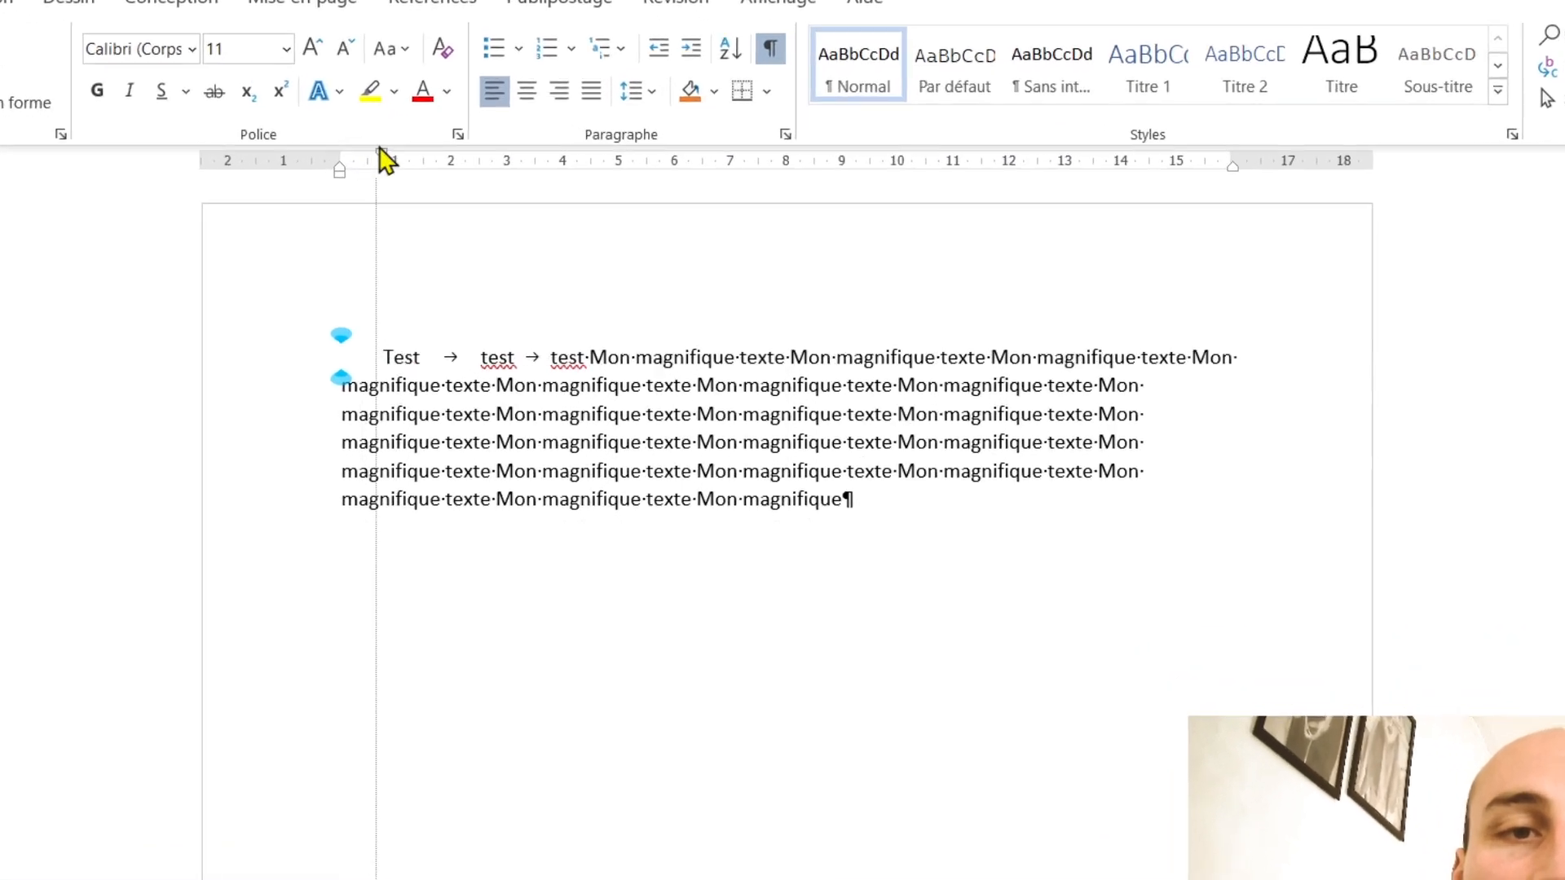
{"action": "mouse_move", "coordinate": [380, 150]}
{"action": "left_mouse_down"}
{"action": "mouse_move", "coordinate": [408, 151]}
{"action": "mouse_move", "coordinate": [369, 154]}
{"action": "mouse_move", "coordinate": [390, 156]}
{"action": "left_mouse_up"}
{"action": "left_click_drag", "start_coordinate": [184, 122], "coordinate": [234, 119]}
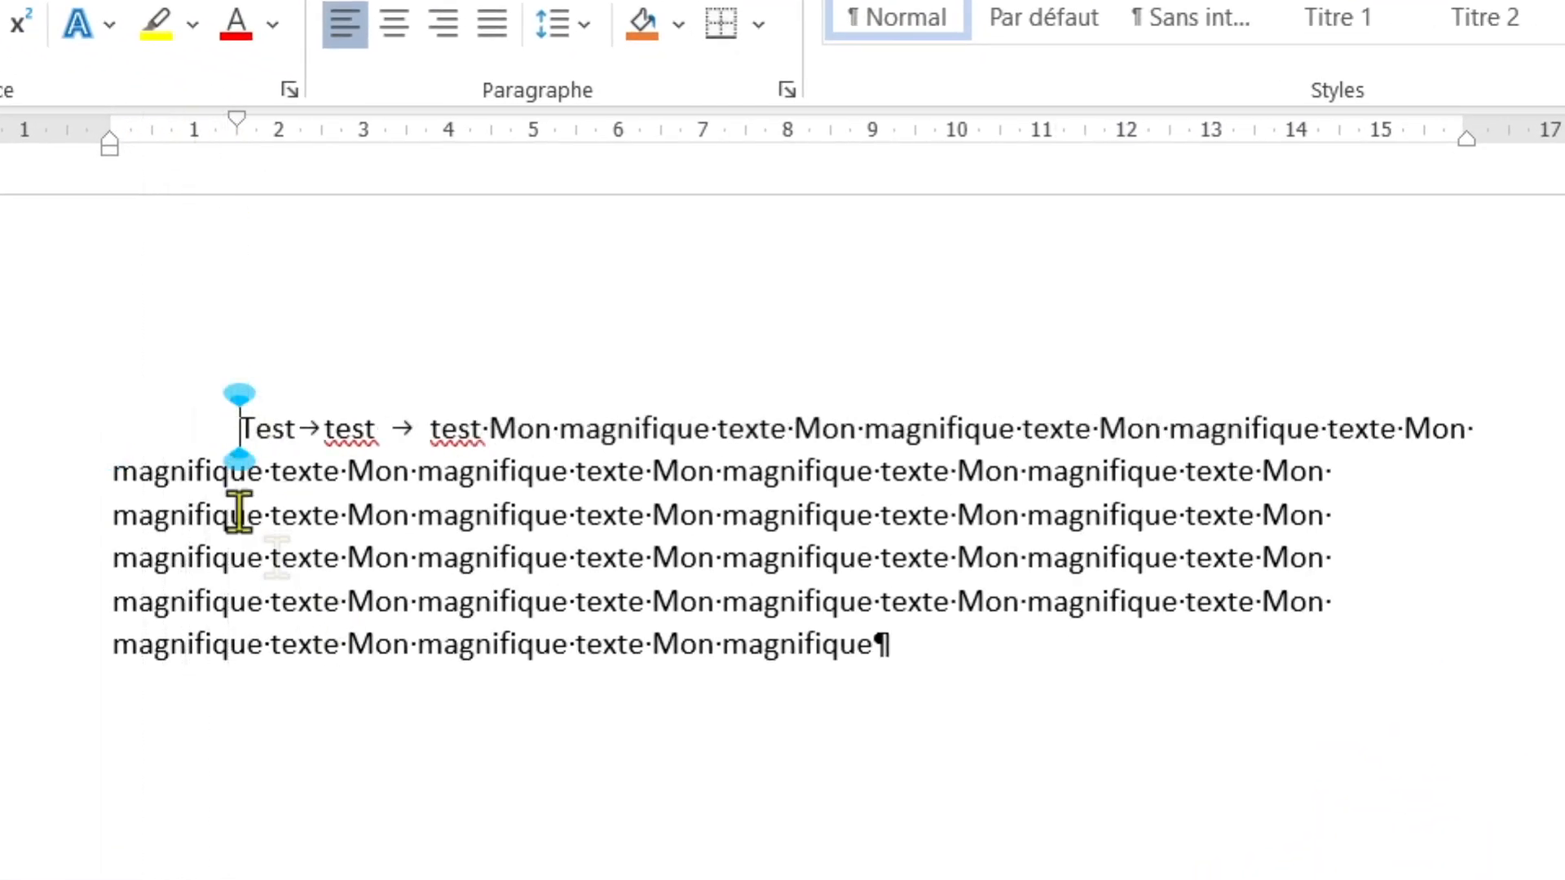
{"action": "left_click", "coordinate": [360, 776]}
{"action": "left_click_drag", "start_coordinate": [237, 122], "coordinate": [119, 129]}
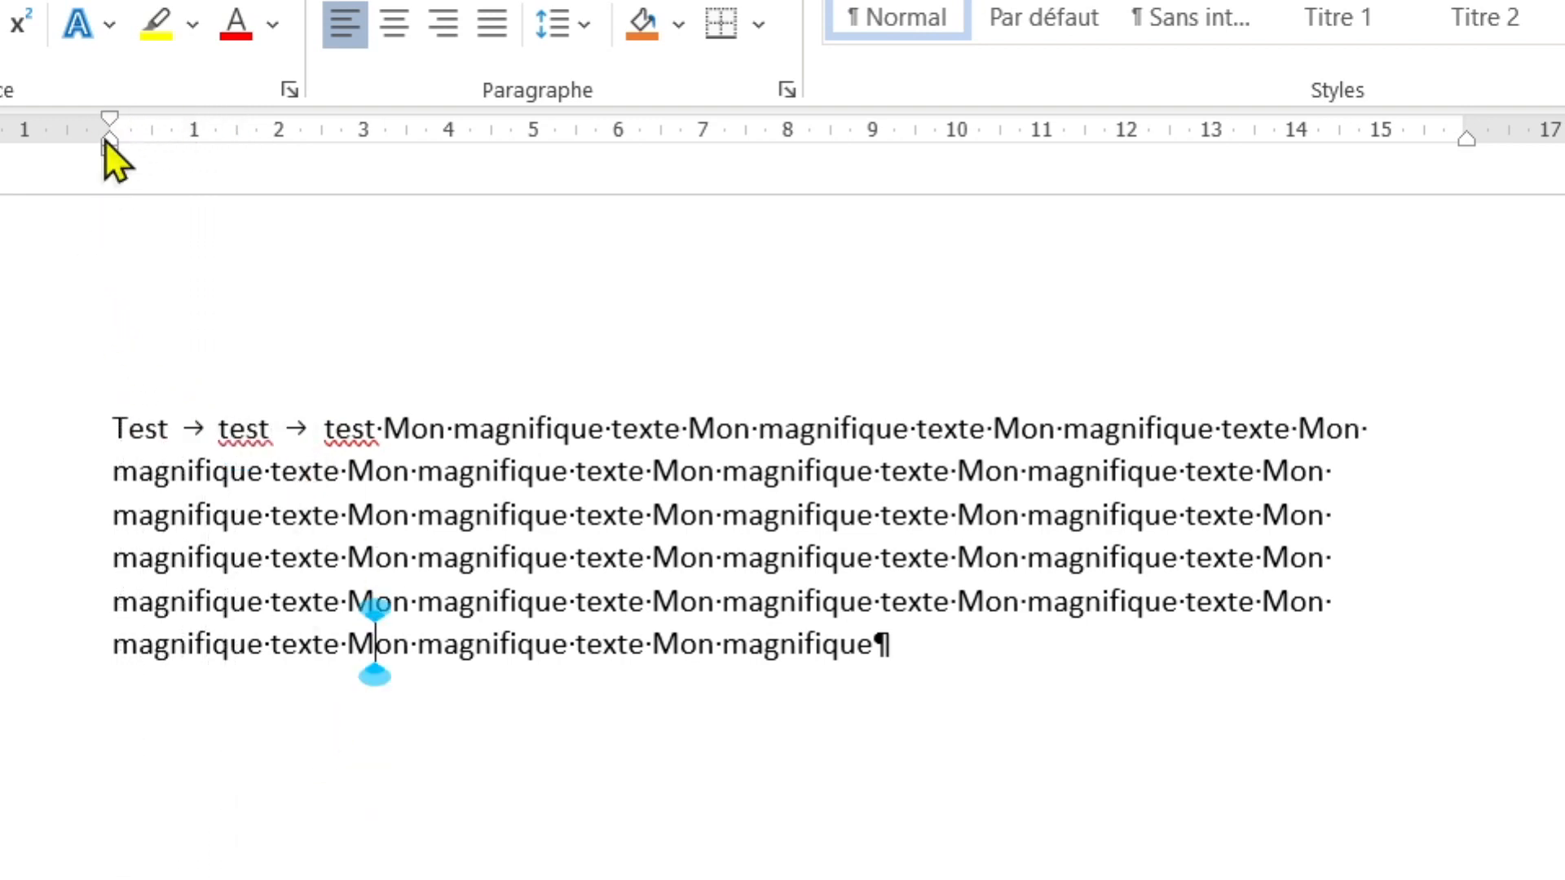
{"action": "left_click_drag", "start_coordinate": [113, 145], "coordinate": [533, 145]}
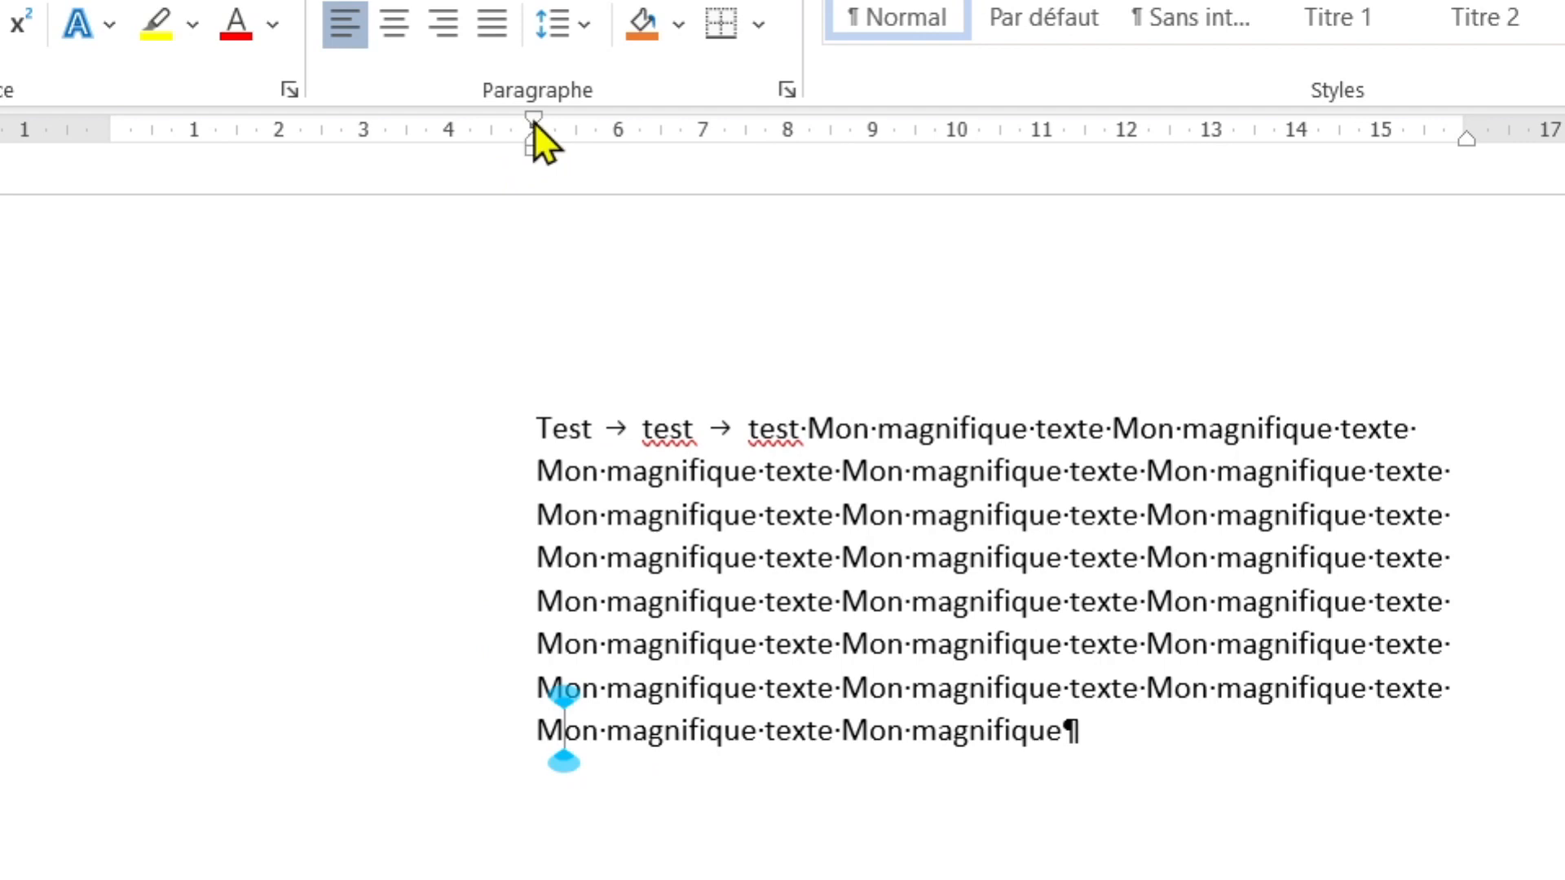
{"action": "mouse_move", "coordinate": [535, 123]}
{"action": "left_mouse_down"}
{"action": "mouse_move", "coordinate": [367, 124]}
{"action": "mouse_move", "coordinate": [533, 124]}
{"action": "left_mouse_up"}
{"action": "left_click_drag", "start_coordinate": [1470, 147], "coordinate": [1149, 139]}
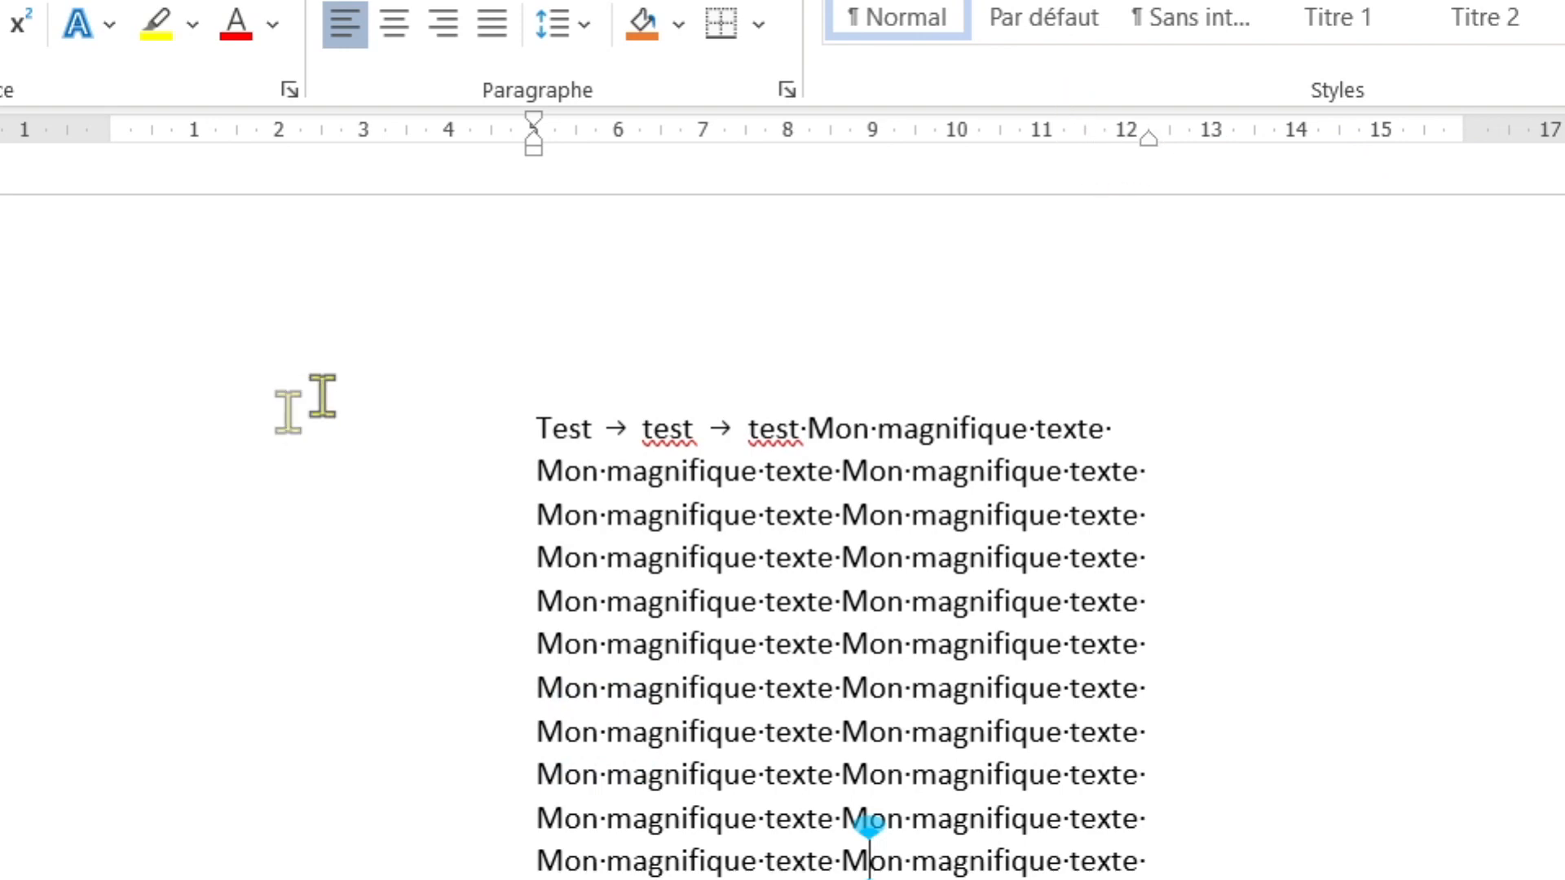
{"action": "left_click_drag", "start_coordinate": [536, 149], "coordinate": [89, 58]}
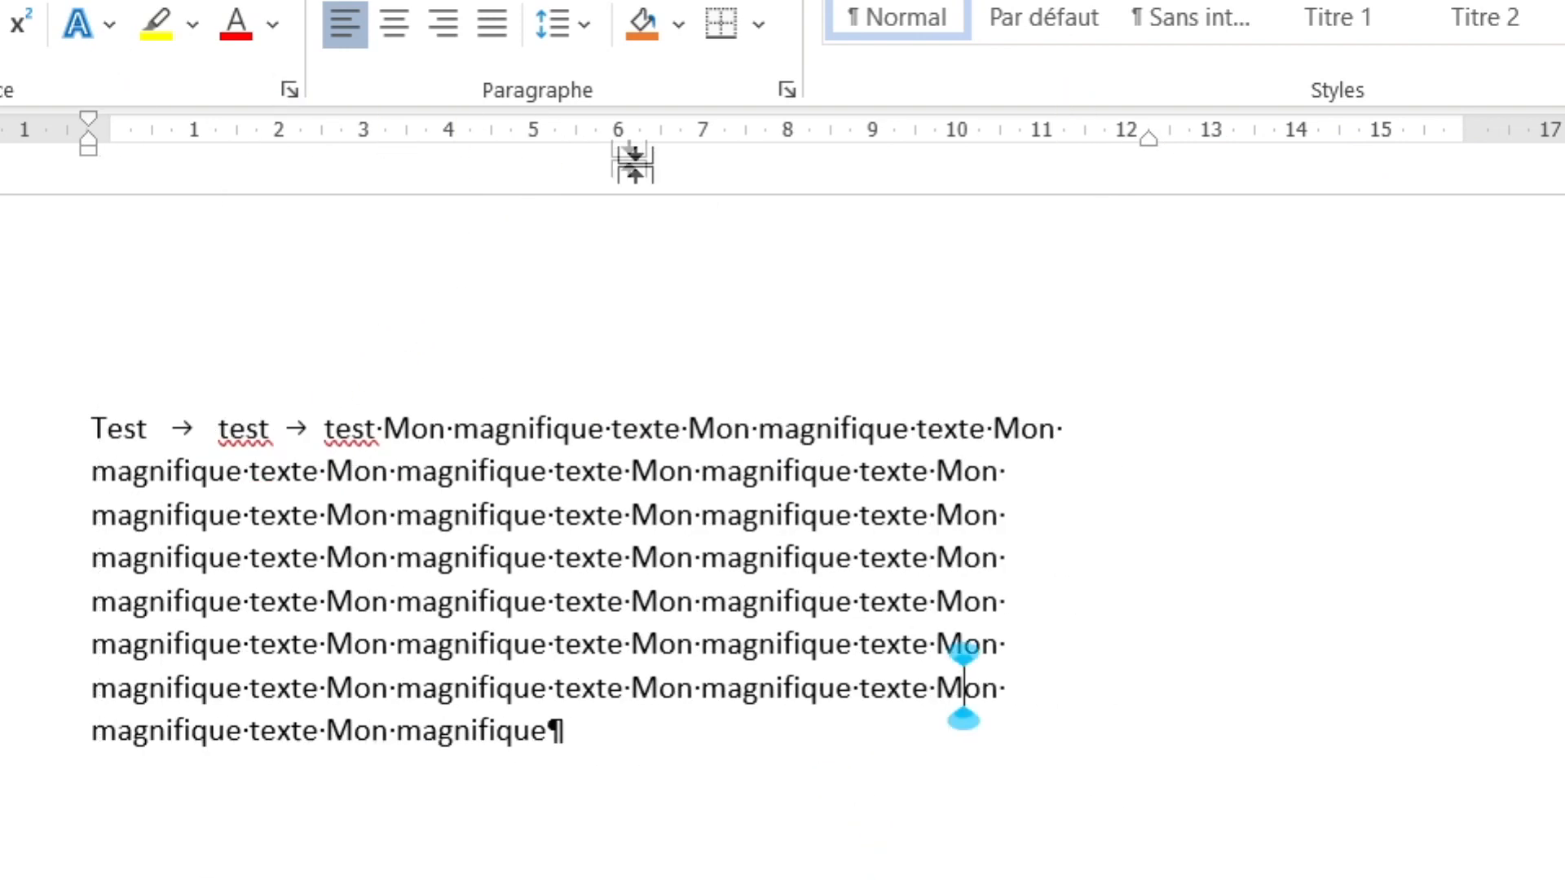
{"action": "left_click_drag", "start_coordinate": [89, 149], "coordinate": [110, 150]}
{"action": "left_click_drag", "start_coordinate": [1147, 139], "coordinate": [1459, 147]}
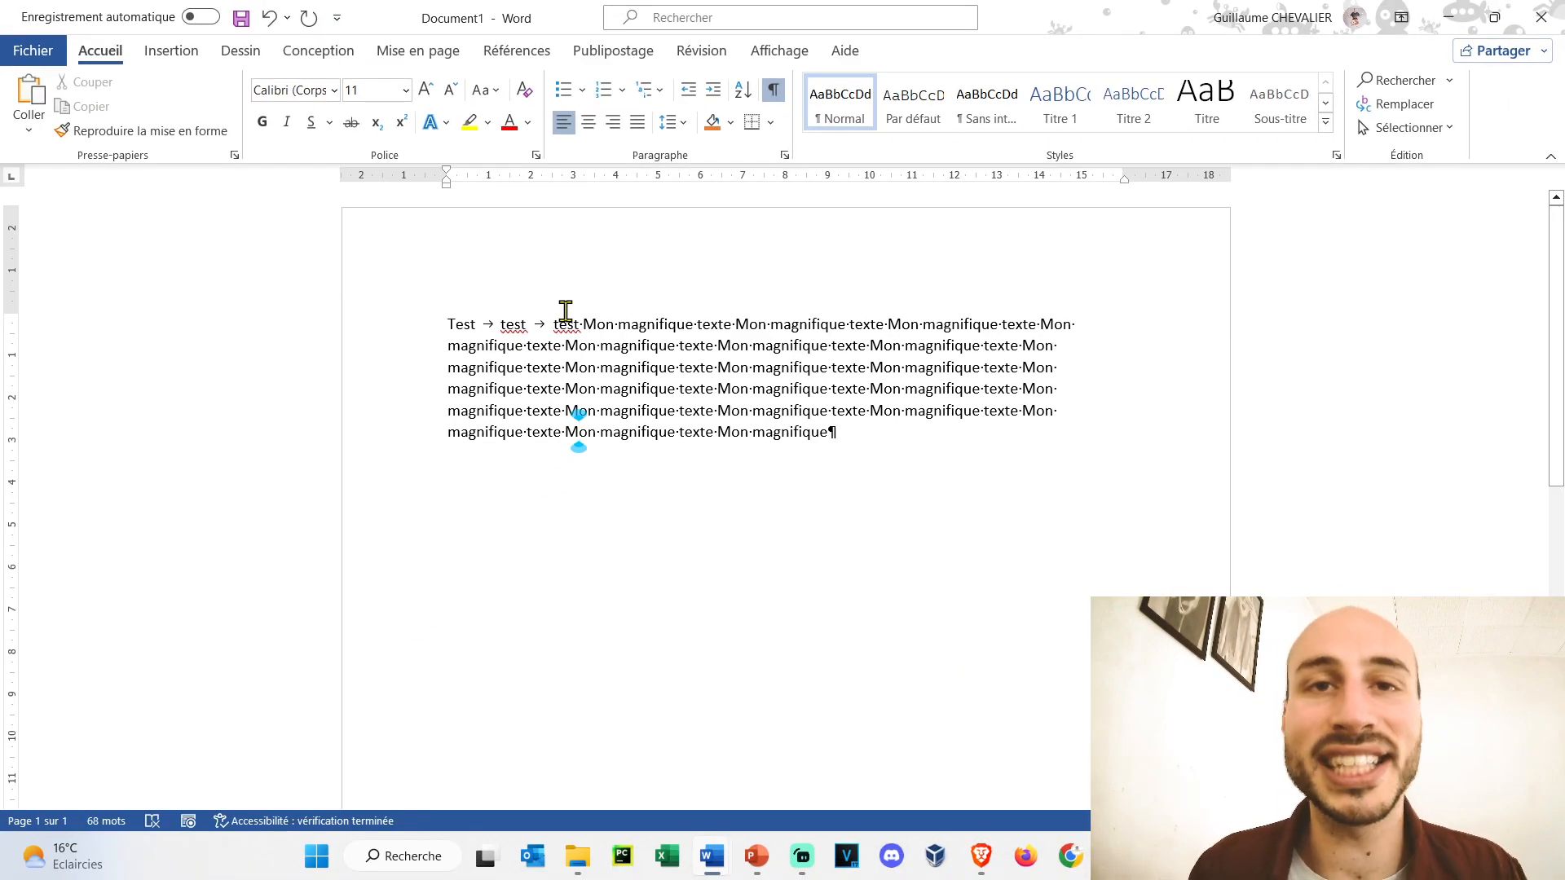
- Add a left tab stop from the ruler and move it to about 4.3 cm
{"action": "left_click", "coordinate": [500, 325]}
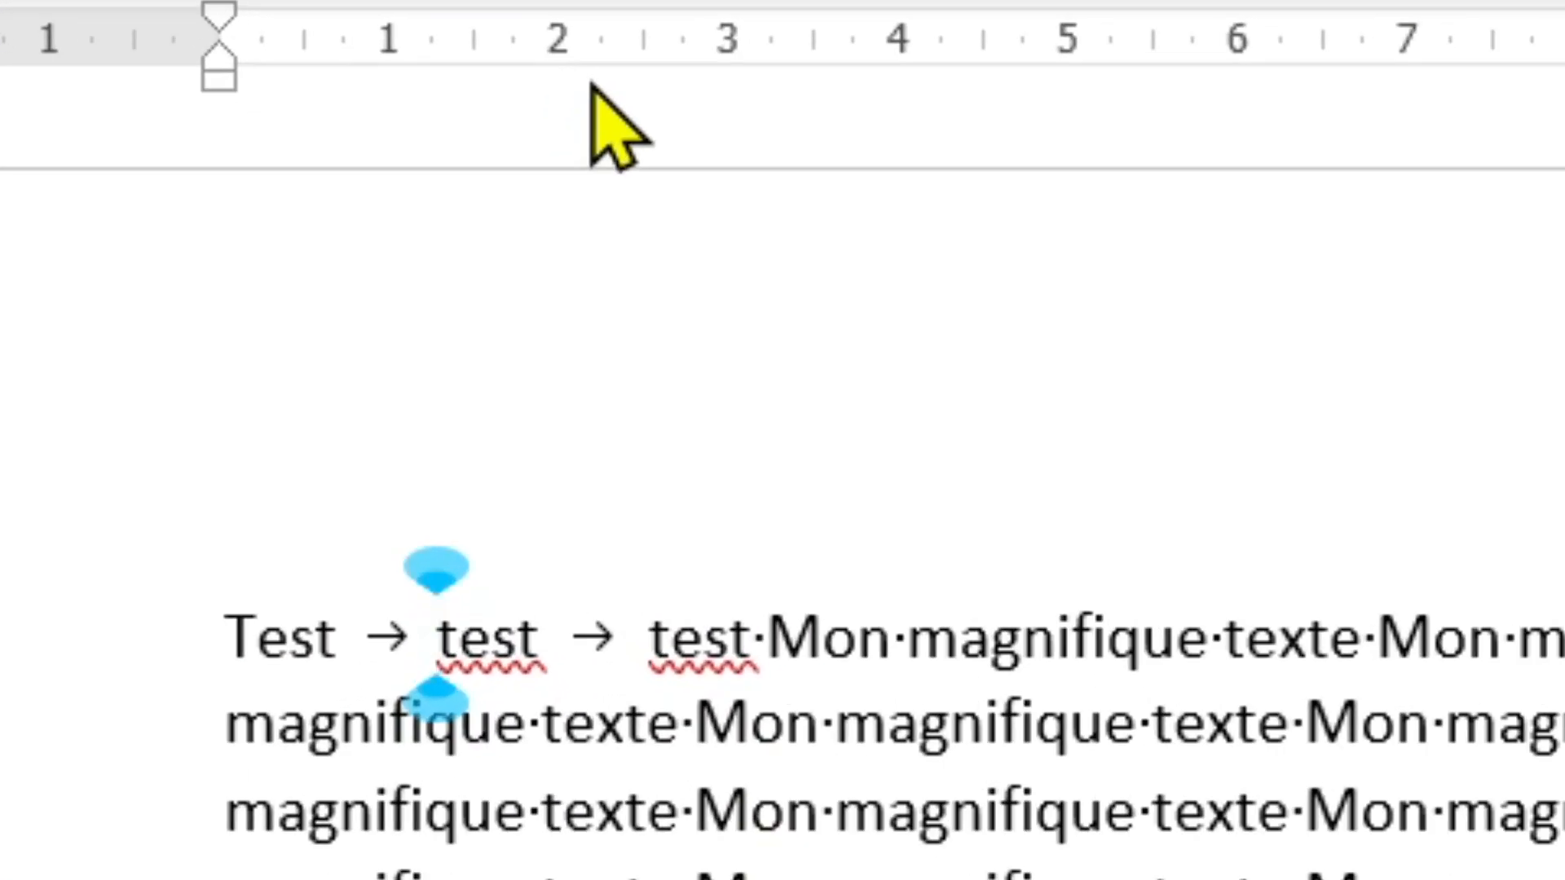
{"action": "double_click", "coordinate": [593, 85]}
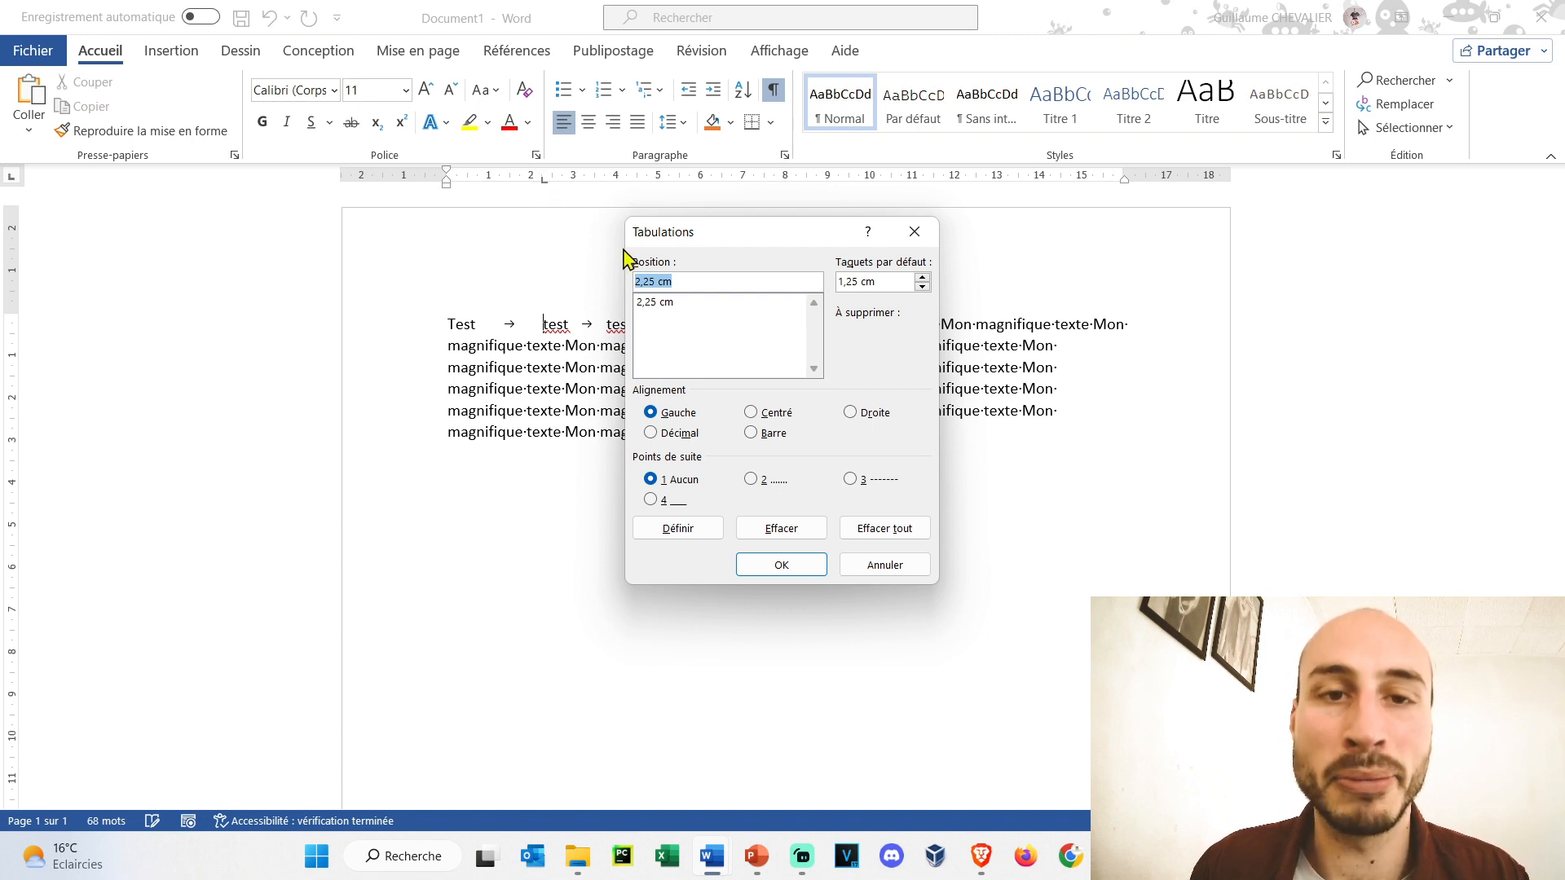
{"action": "left_click", "coordinate": [778, 564]}
{"action": "left_click_drag", "start_coordinate": [543, 181], "coordinate": [629, 186]}
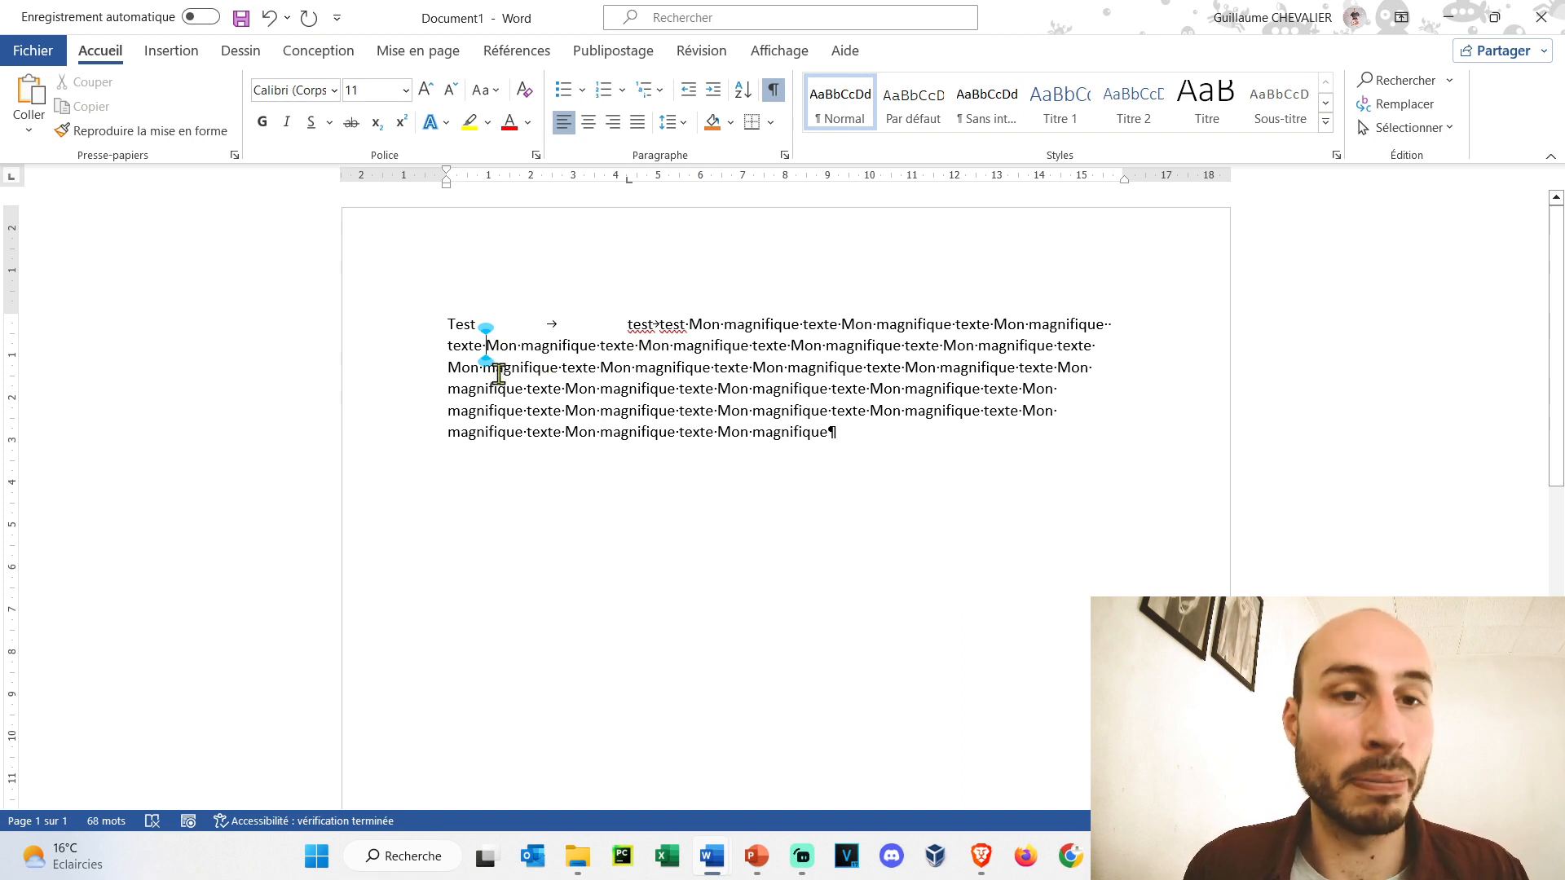
- Insert tabs in lines 2, 3 and 4 to align their text on the 4.3 cm stop
{"action": "key", "text": "Tab"}
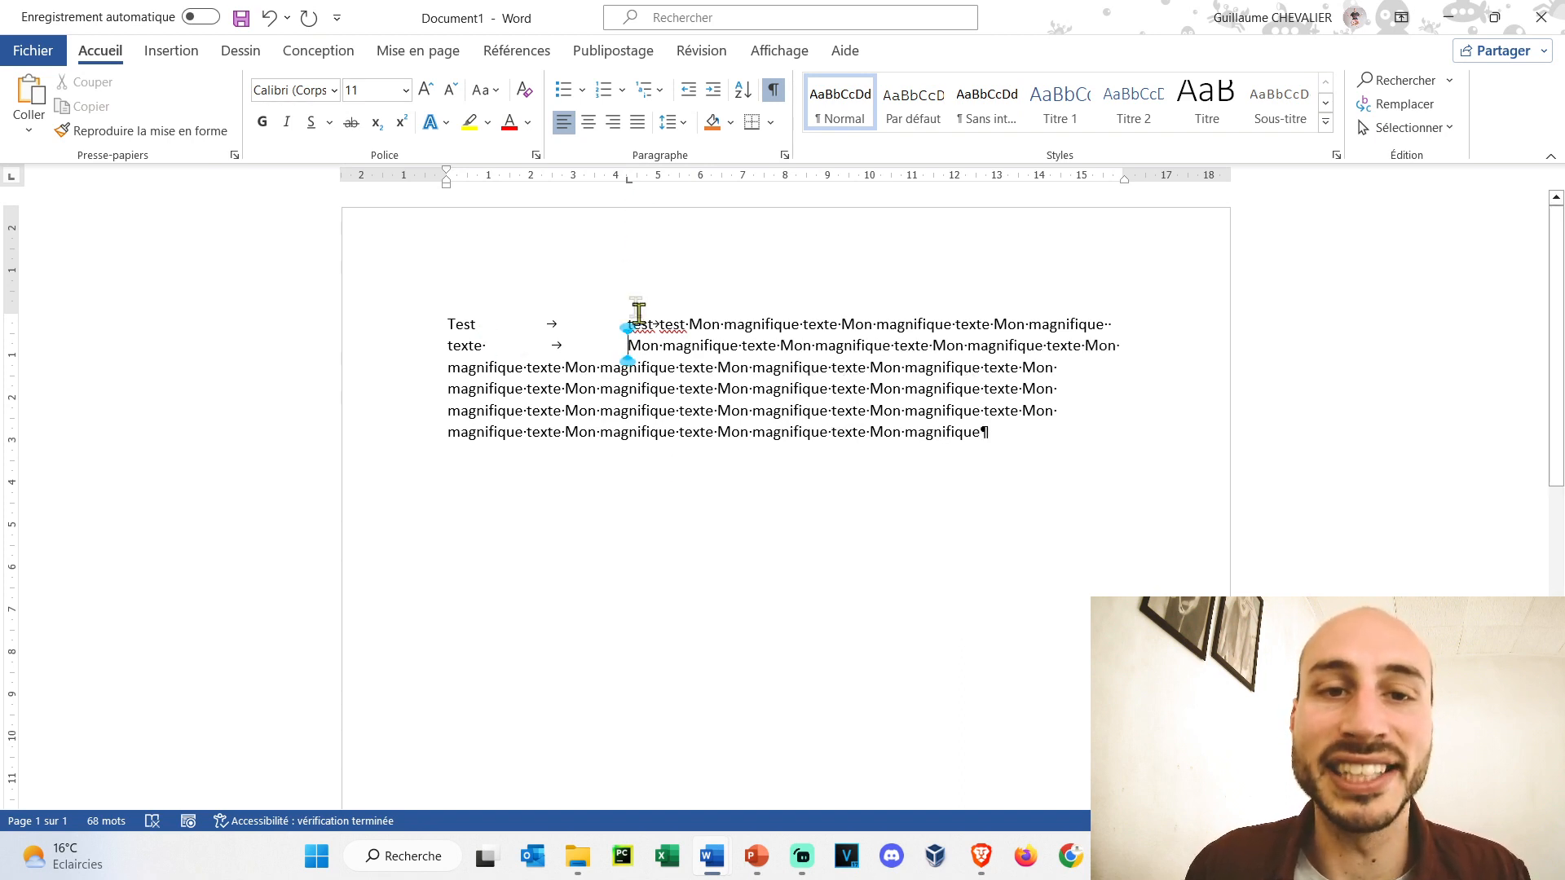
{"action": "left_click", "coordinate": [526, 367]}
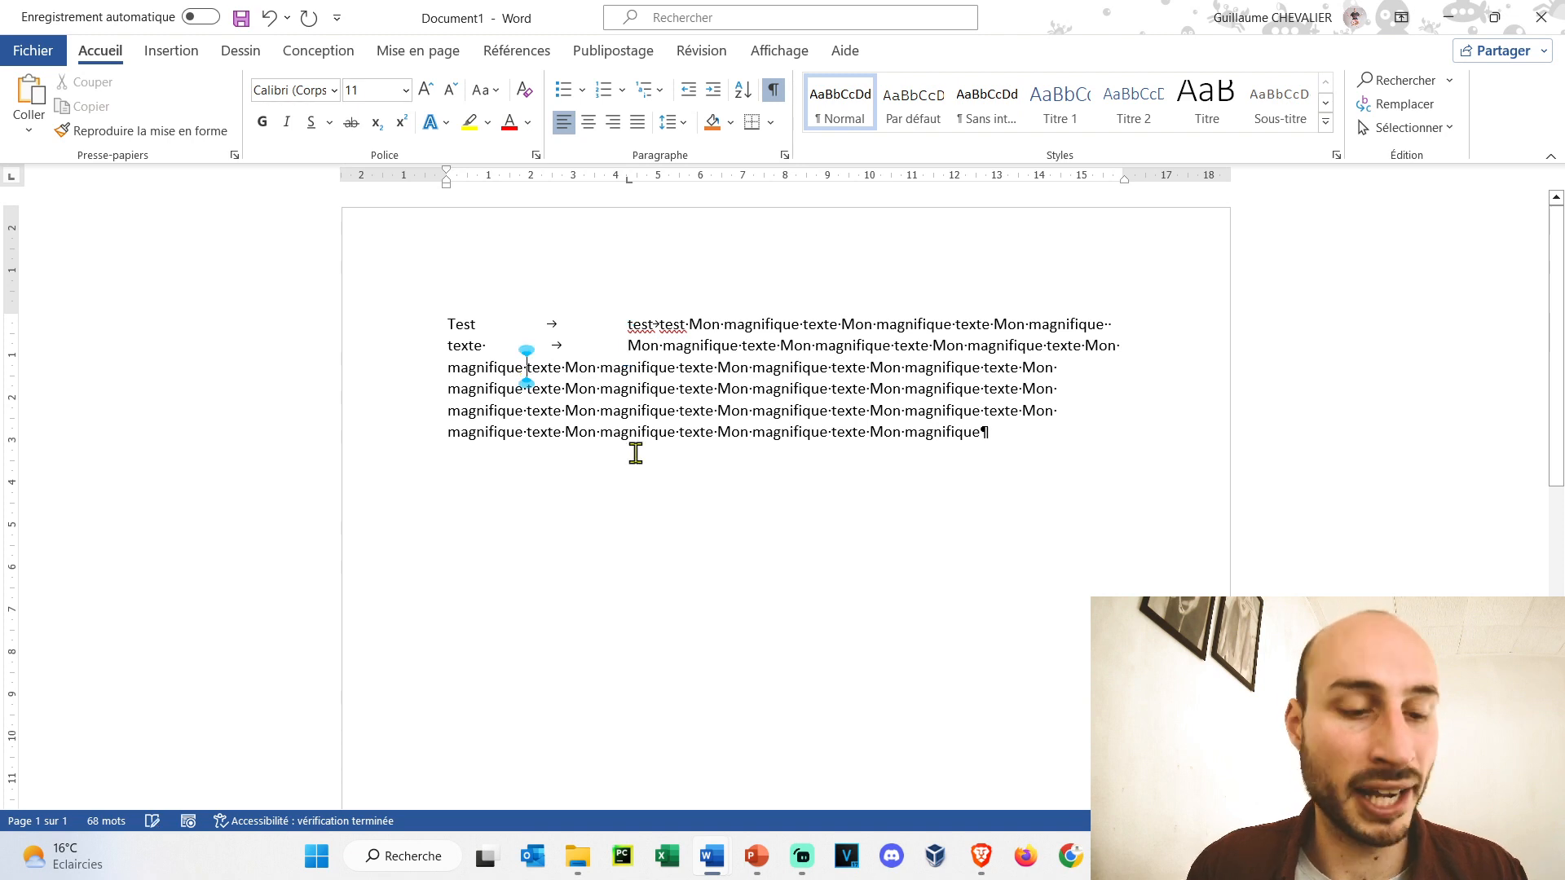
{"action": "key", "text": "Tab"}
{"action": "left_click", "coordinate": [482, 392]}
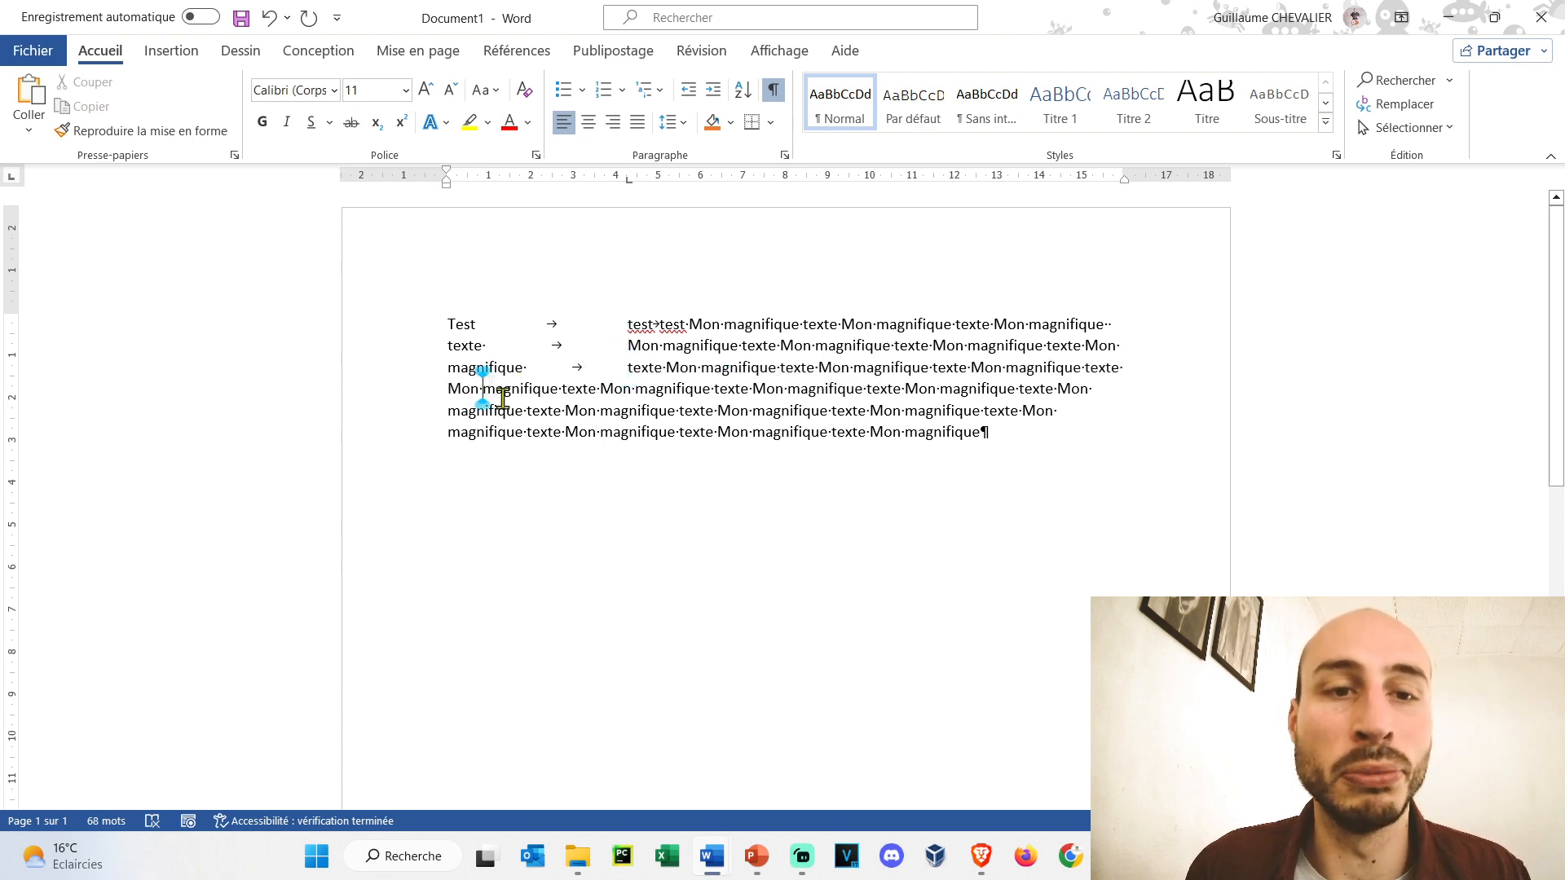
{"action": "key", "text": "Tab"}
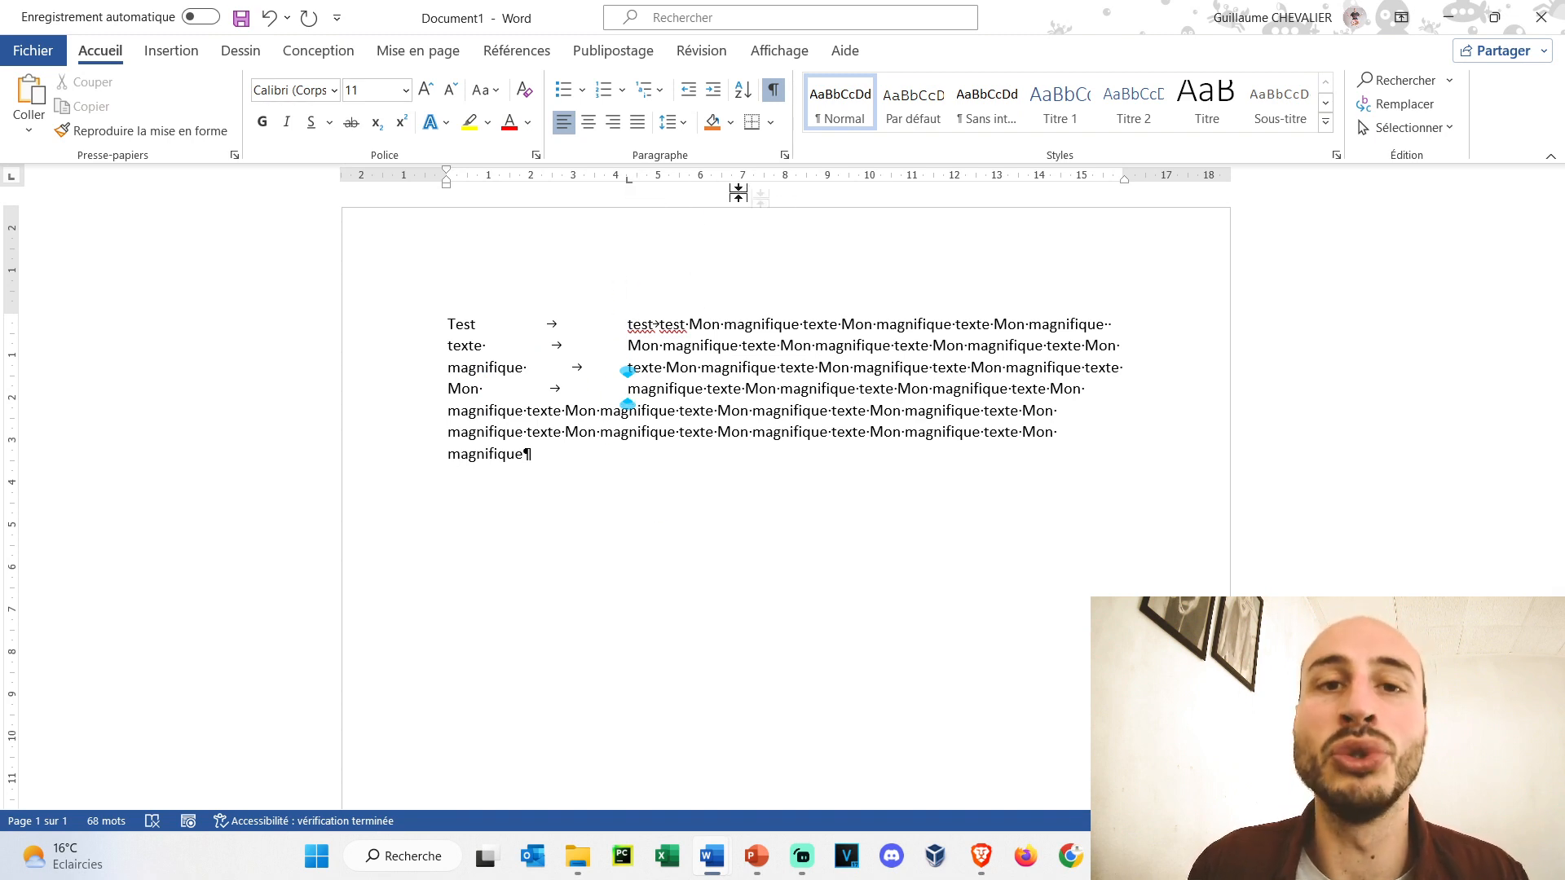
- Add a second tab stop near 8 cm, align lines 2 and 3 on it, and add blank lines
{"action": "left_click", "coordinate": [767, 181]}
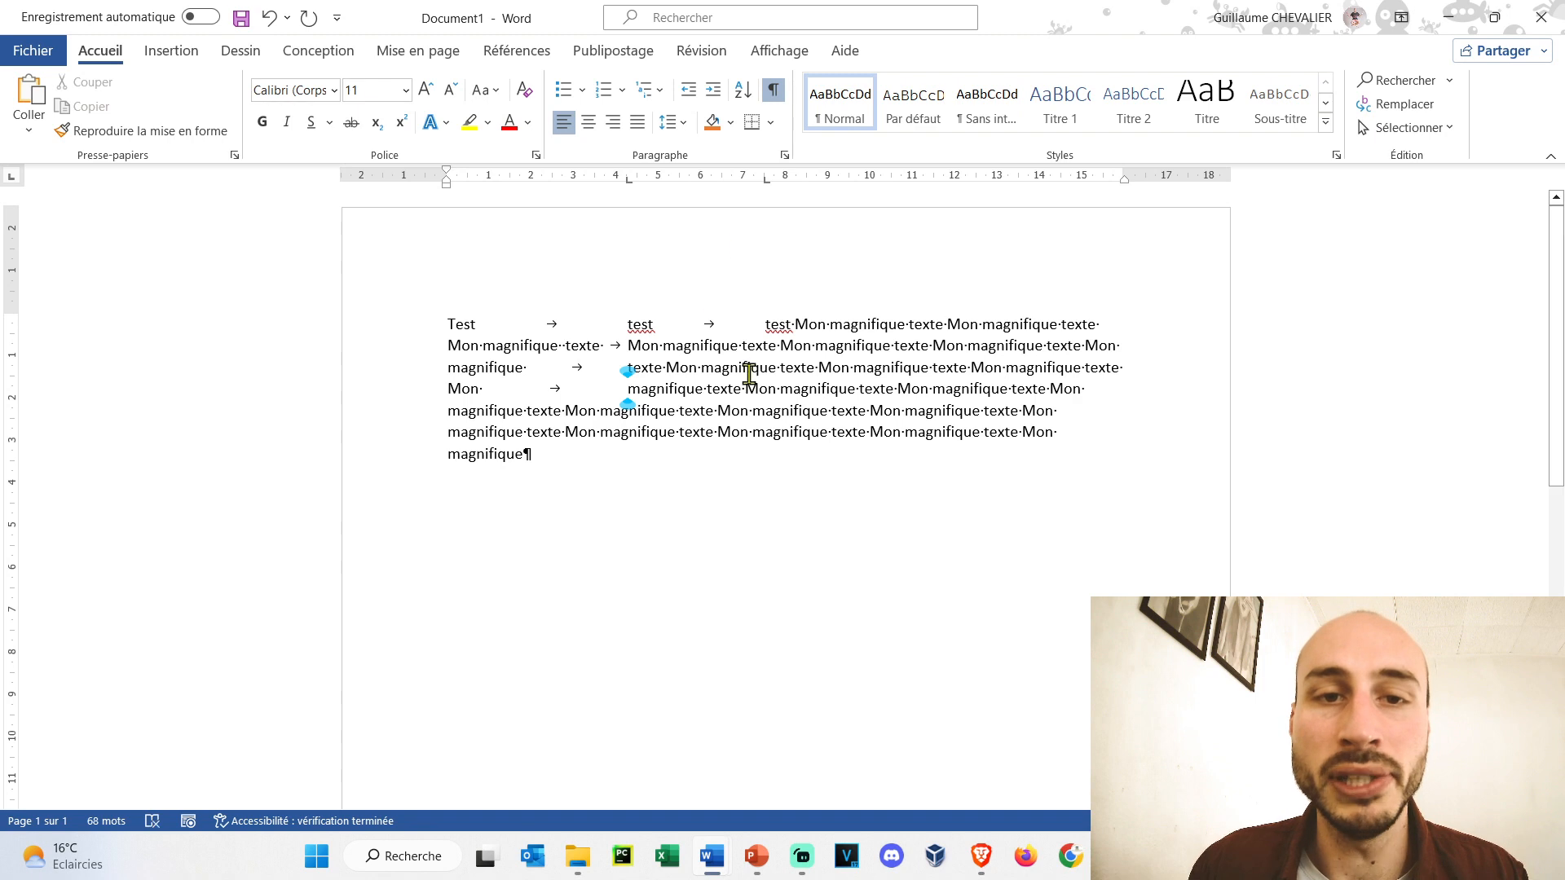
{"action": "left_click", "coordinate": [659, 349]}
{"action": "key", "text": "Tab"}
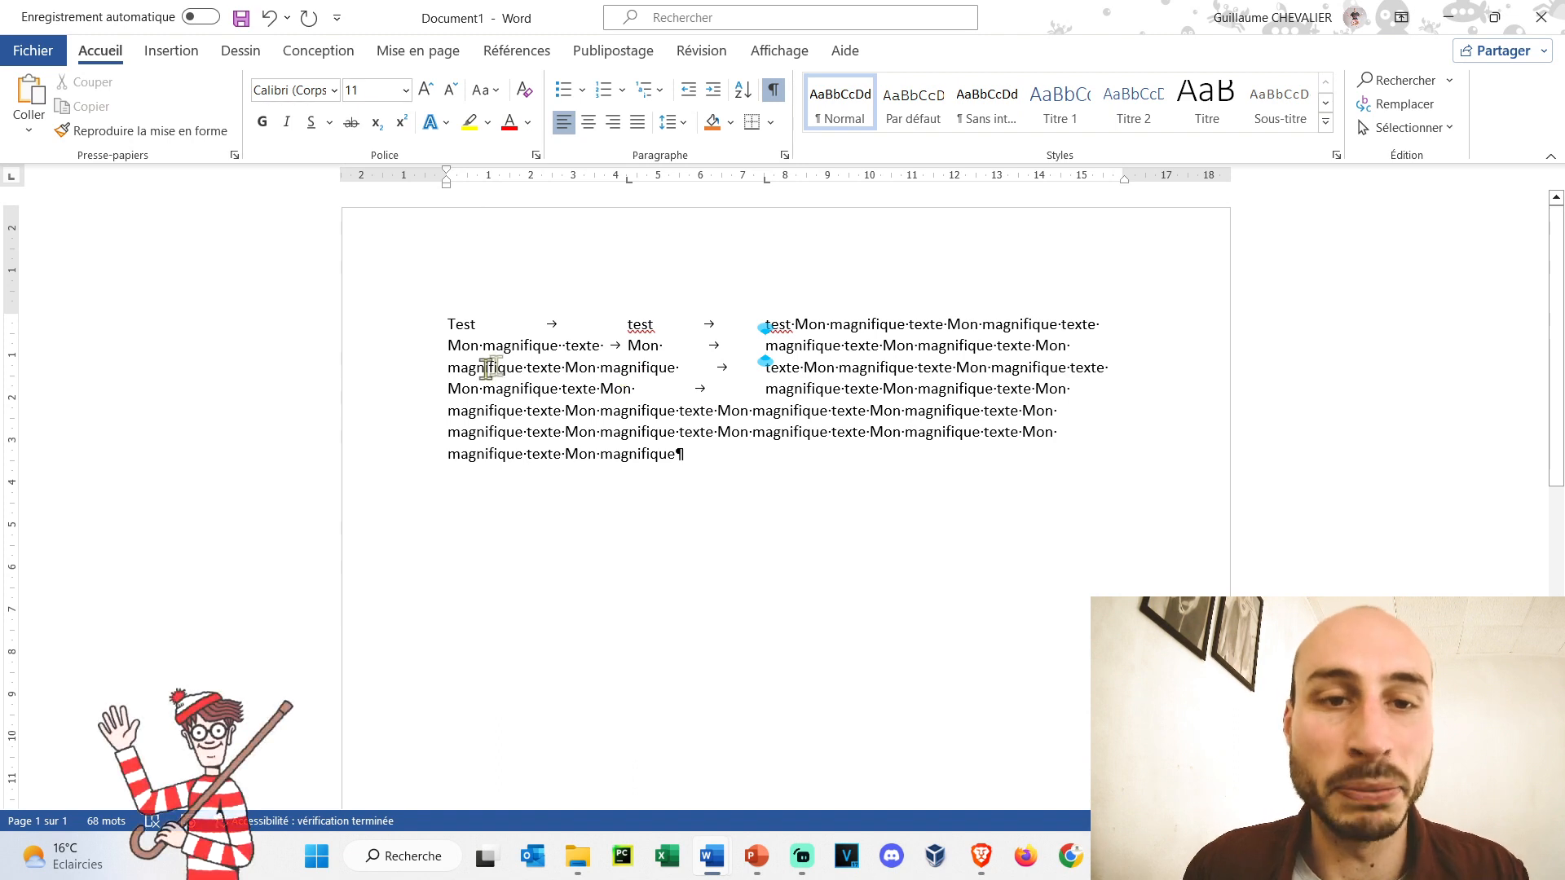
{"action": "left_click", "coordinate": [566, 368]}
{"action": "key", "text": "Tab"}
{"action": "left_click", "coordinate": [782, 513]}
{"action": "key", "text": "Return"}
{"action": "key", "text": "Return"}
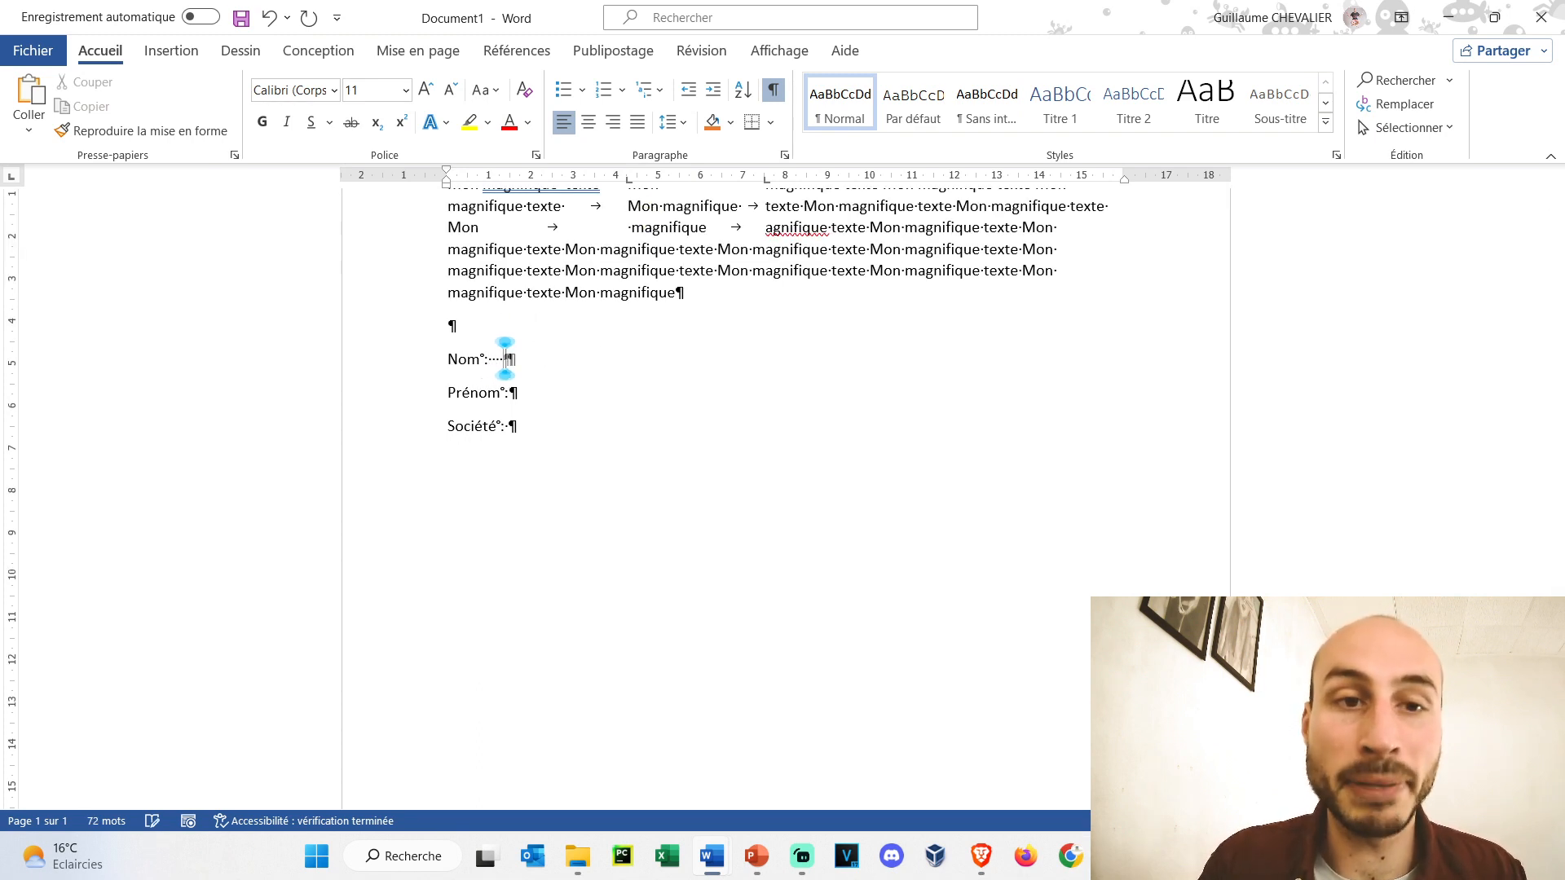
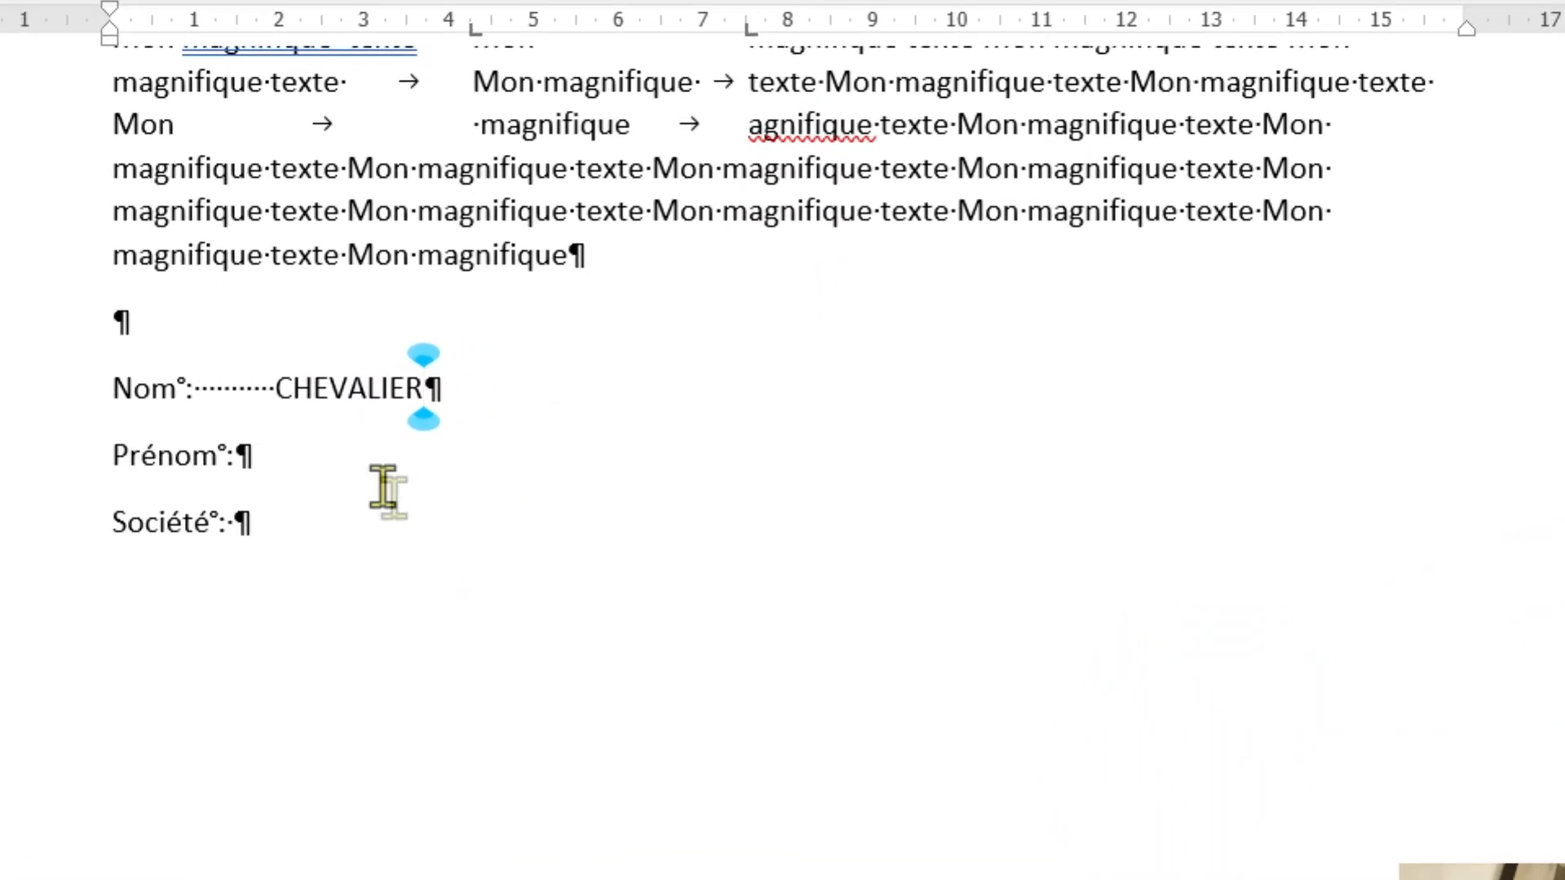
- Enter the person's last name, first name and company name after the Nom, Prénom and Société labels
{"action": "key", "text": "Down"}
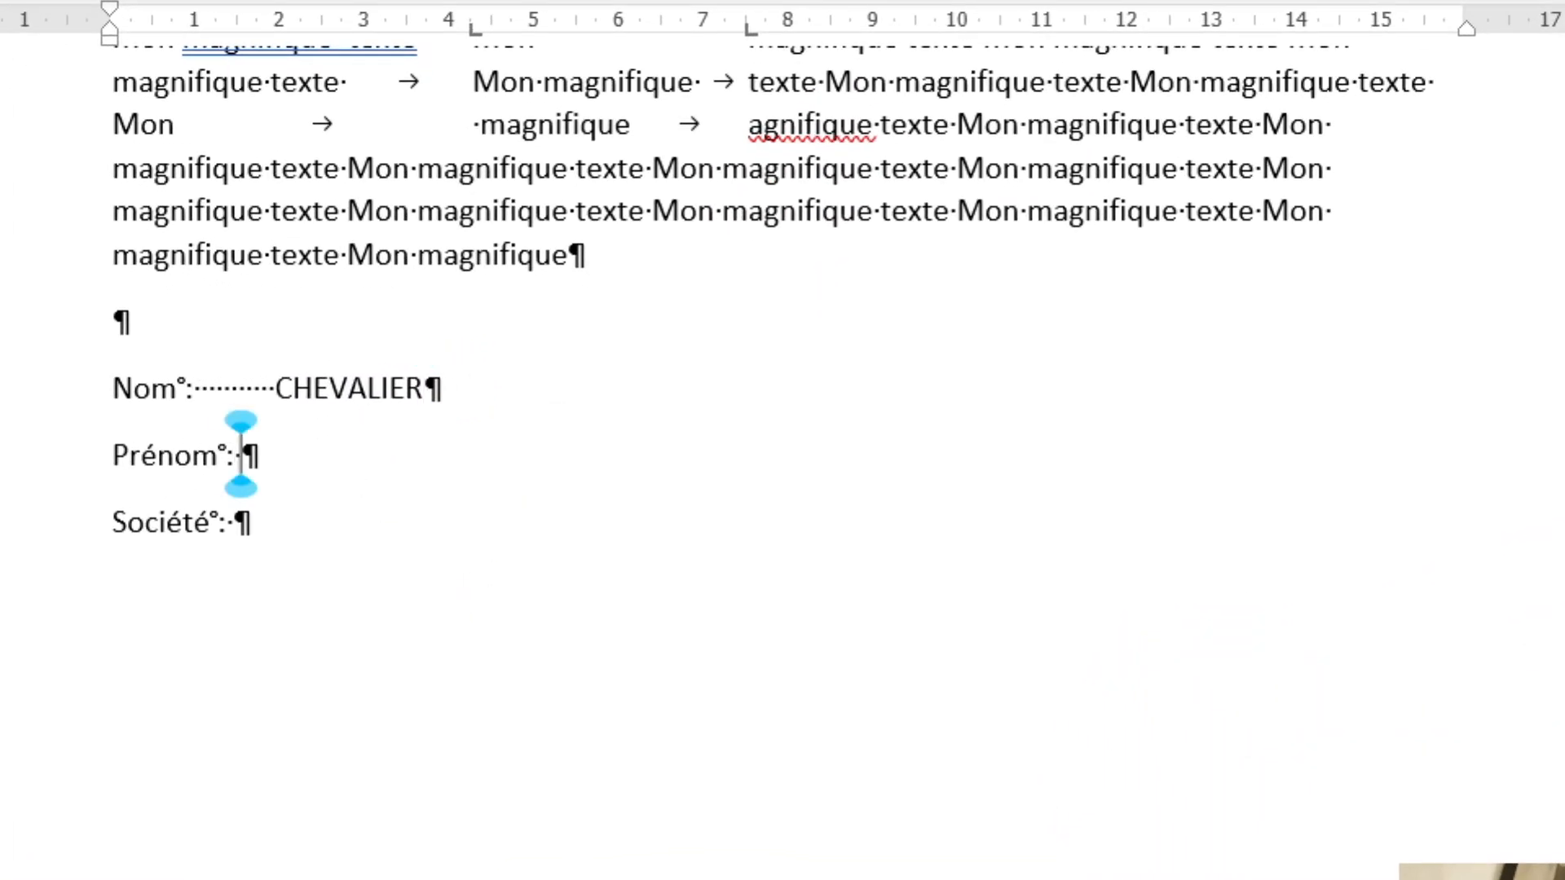
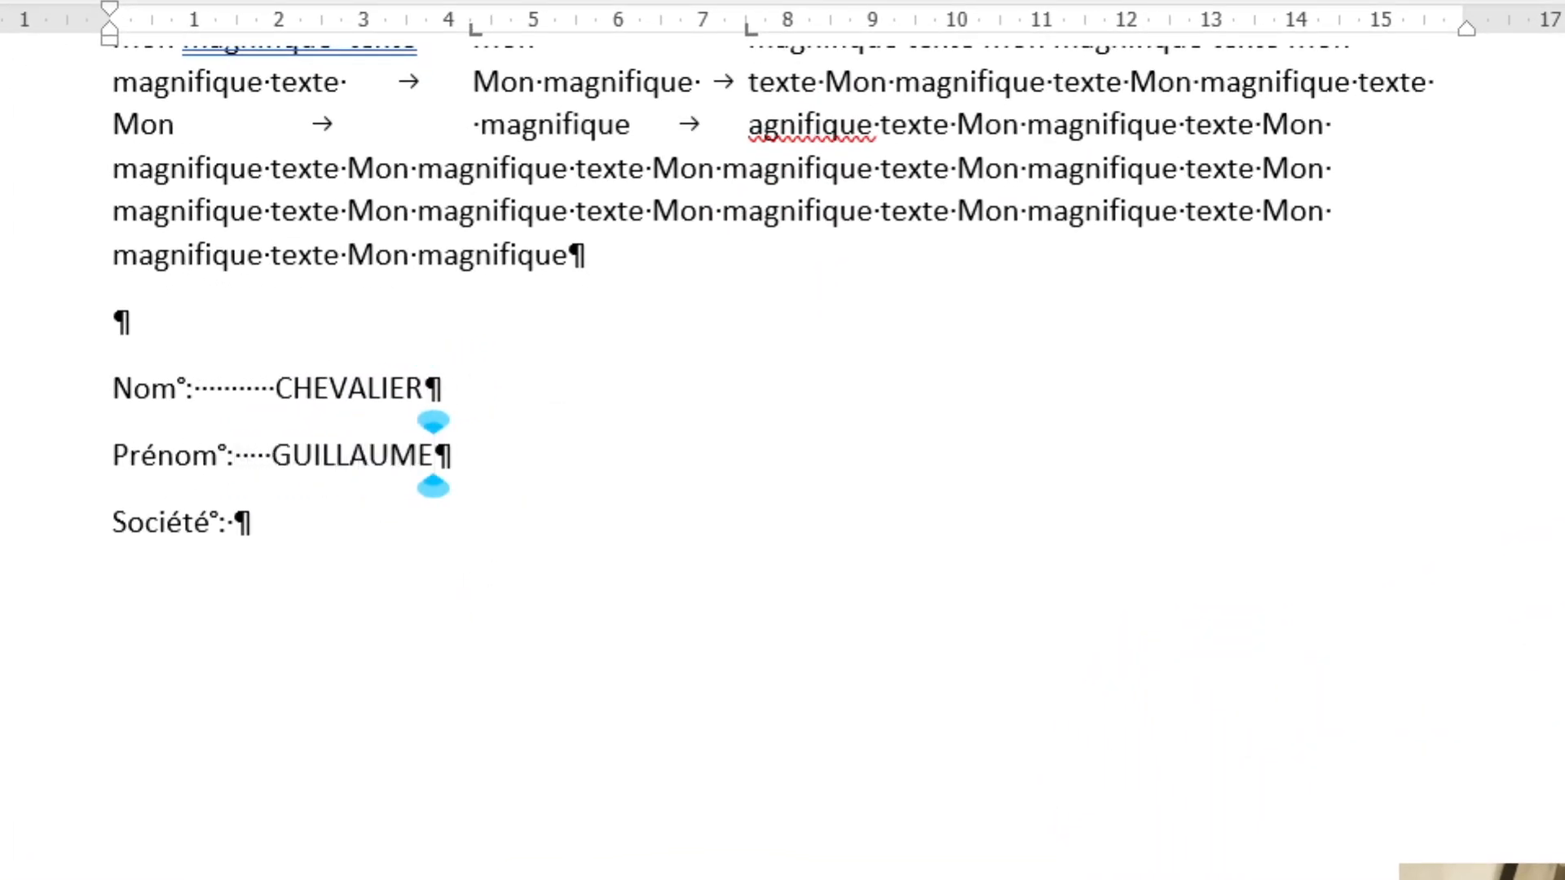
{"action": "left_click", "coordinate": [297, 527]}
{"action": "type", "text": "DIGITAL LEARN"}
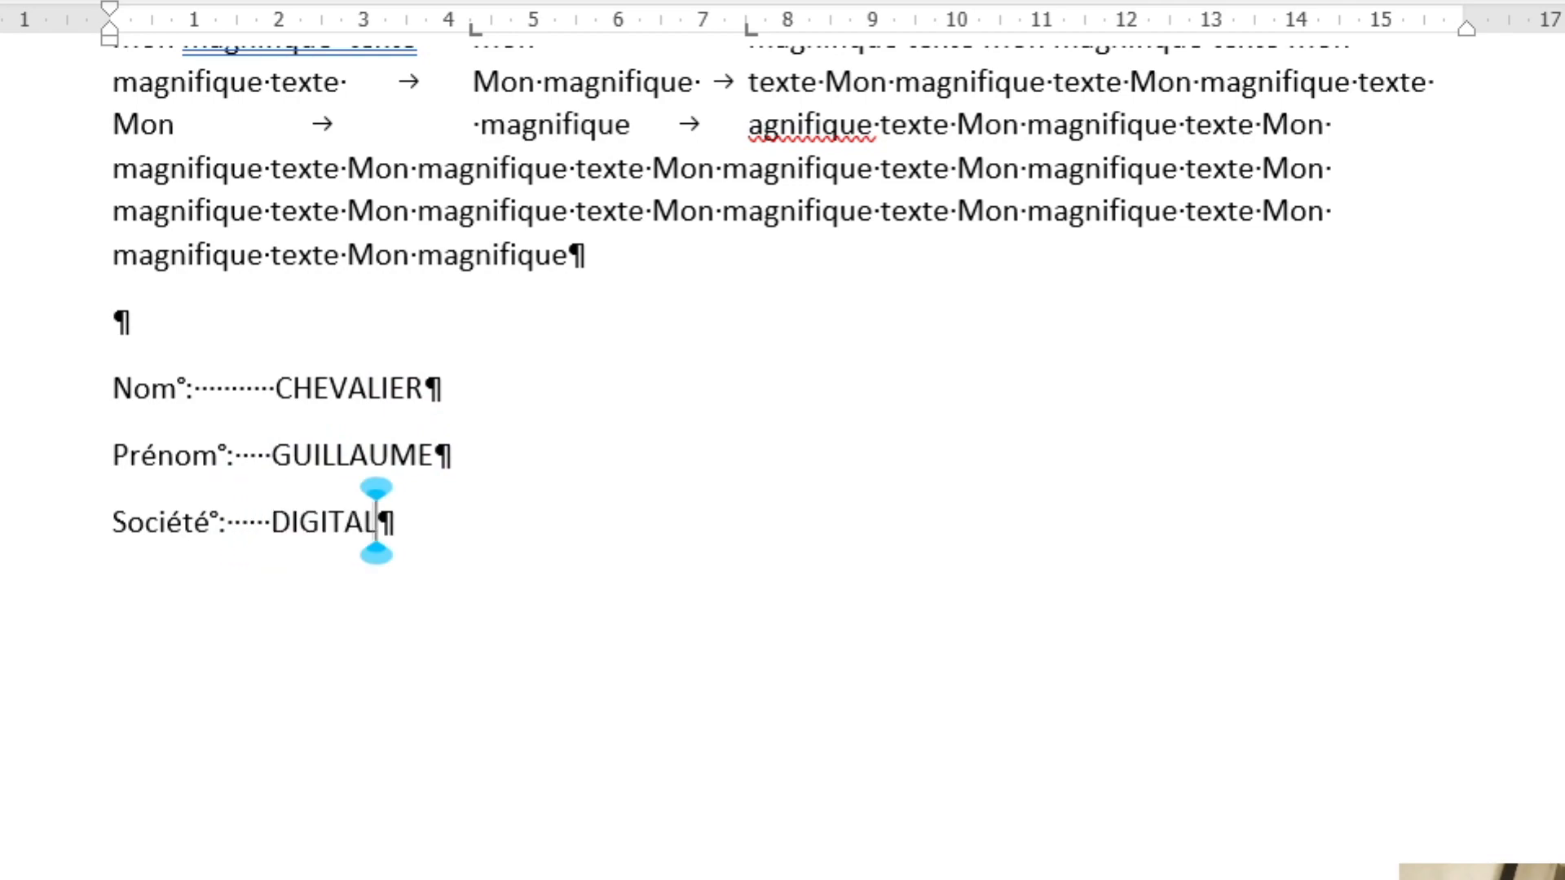
{"action": "type", "text": "ING SOLUTION"}
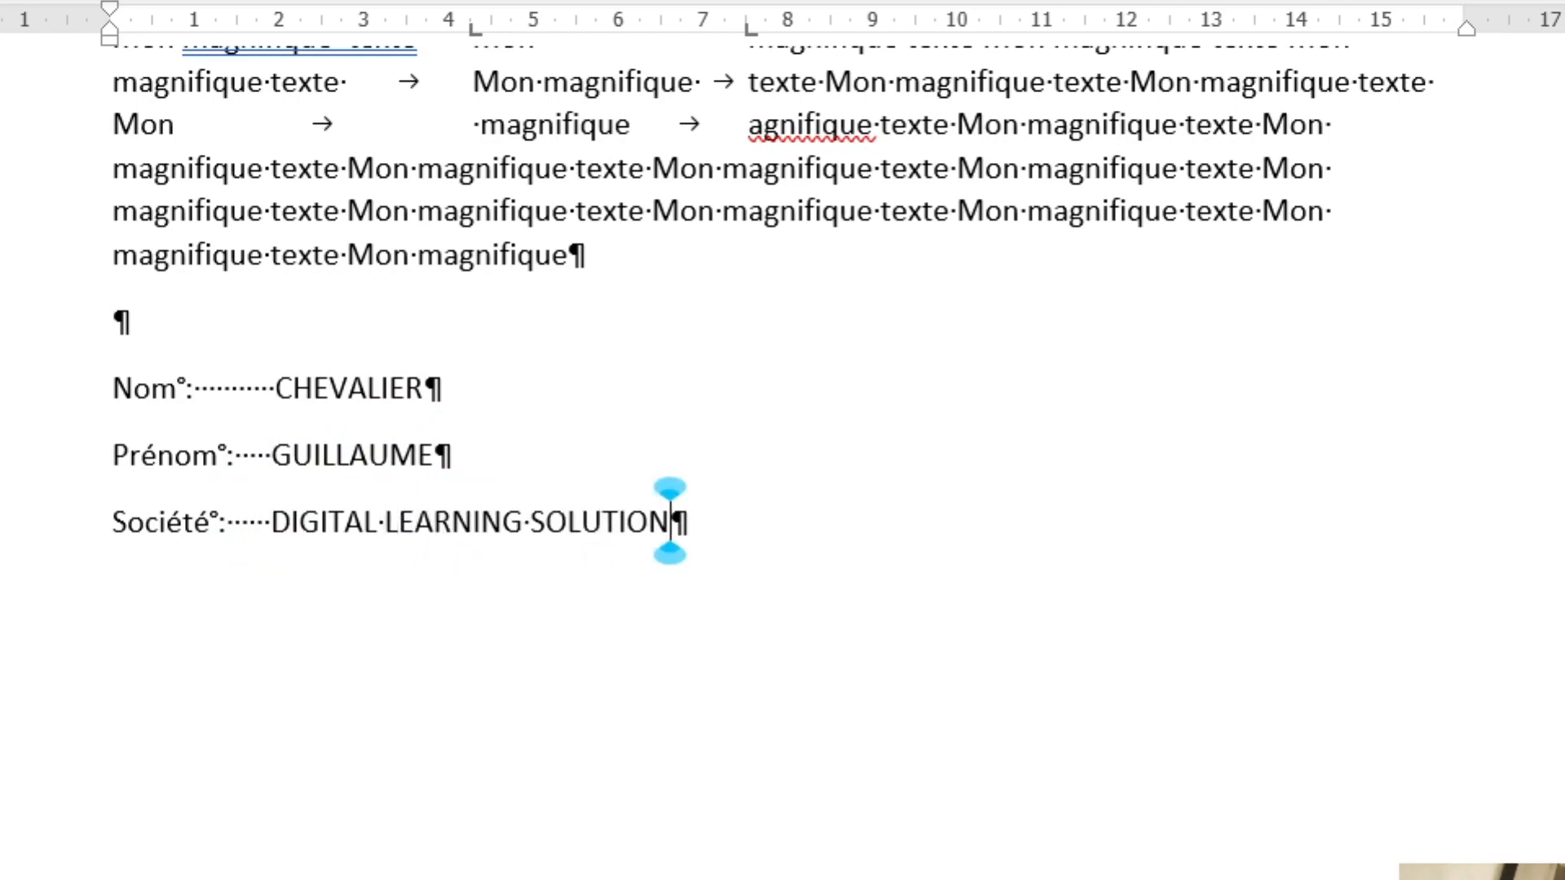
{"action": "left_click_drag", "start_coordinate": [388, 329], "coordinate": [402, 451]}
{"action": "left_click", "coordinate": [381, 434]}
{"action": "left_click", "coordinate": [394, 328]}
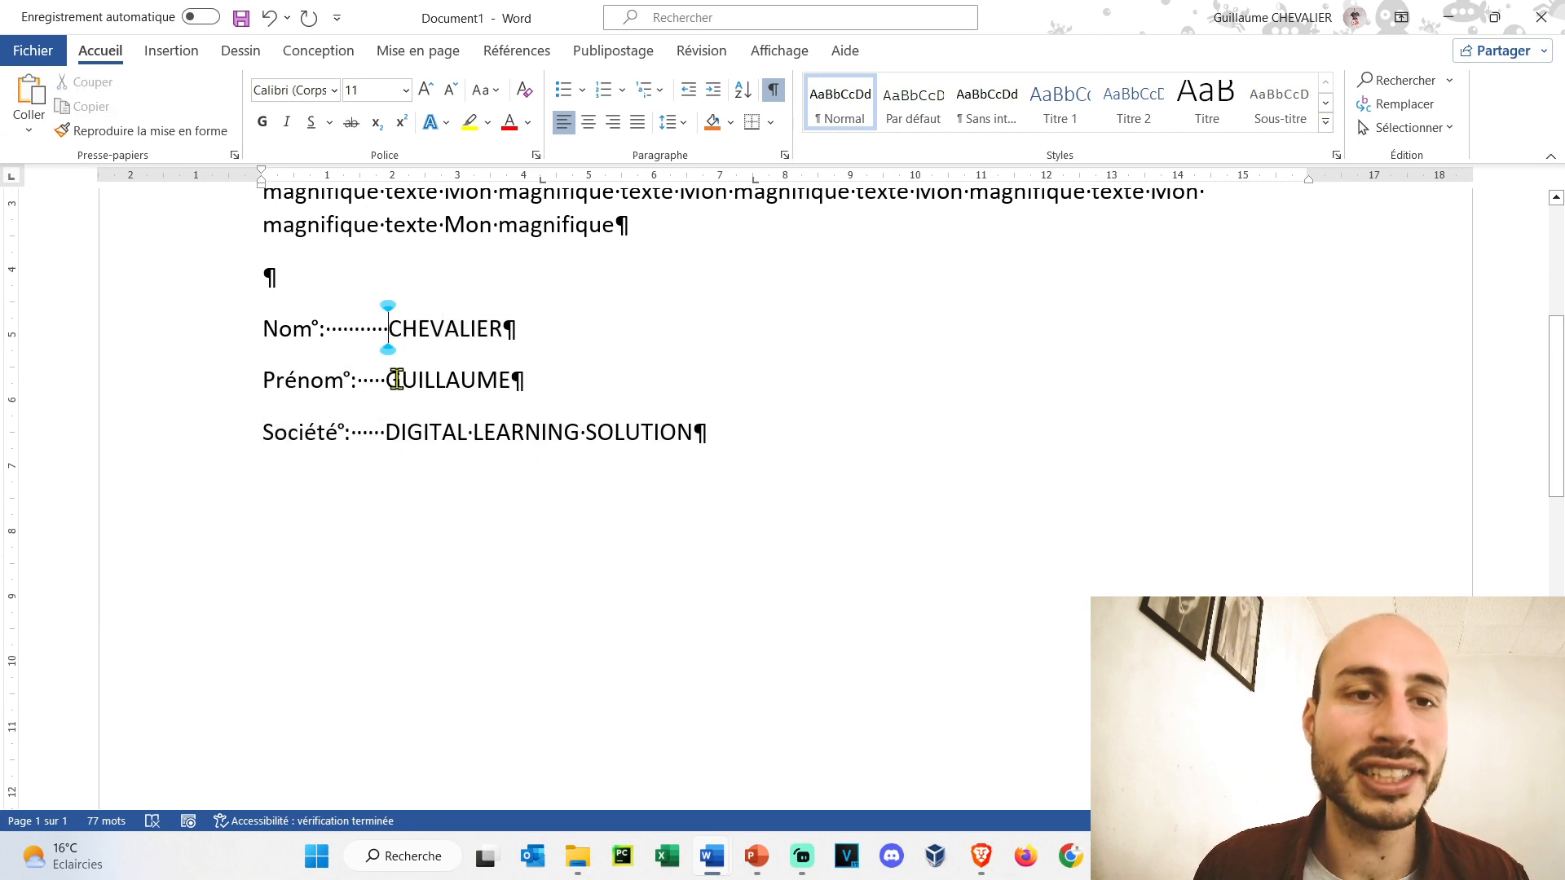
- Clear the 2,75 cm and remaining tab stops in Tabulations for the contact lines
{"action": "scroll", "coordinate": [635, 528], "scroll_direction": "down", "scroll_amount": 5}
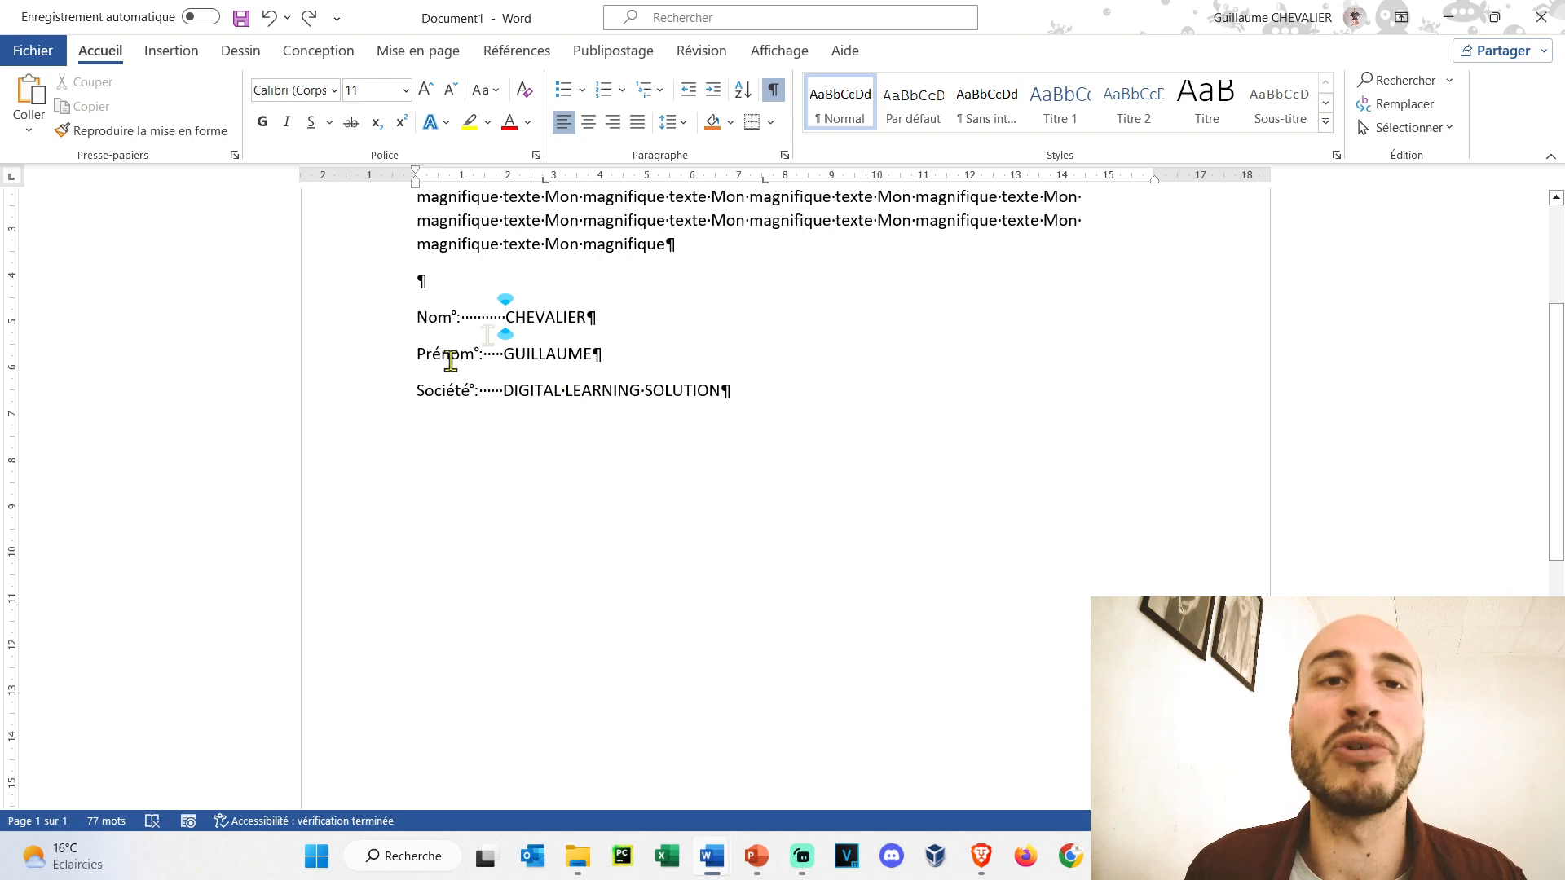
{"action": "double_click", "coordinate": [545, 181]}
{"action": "left_click", "coordinate": [768, 301]}
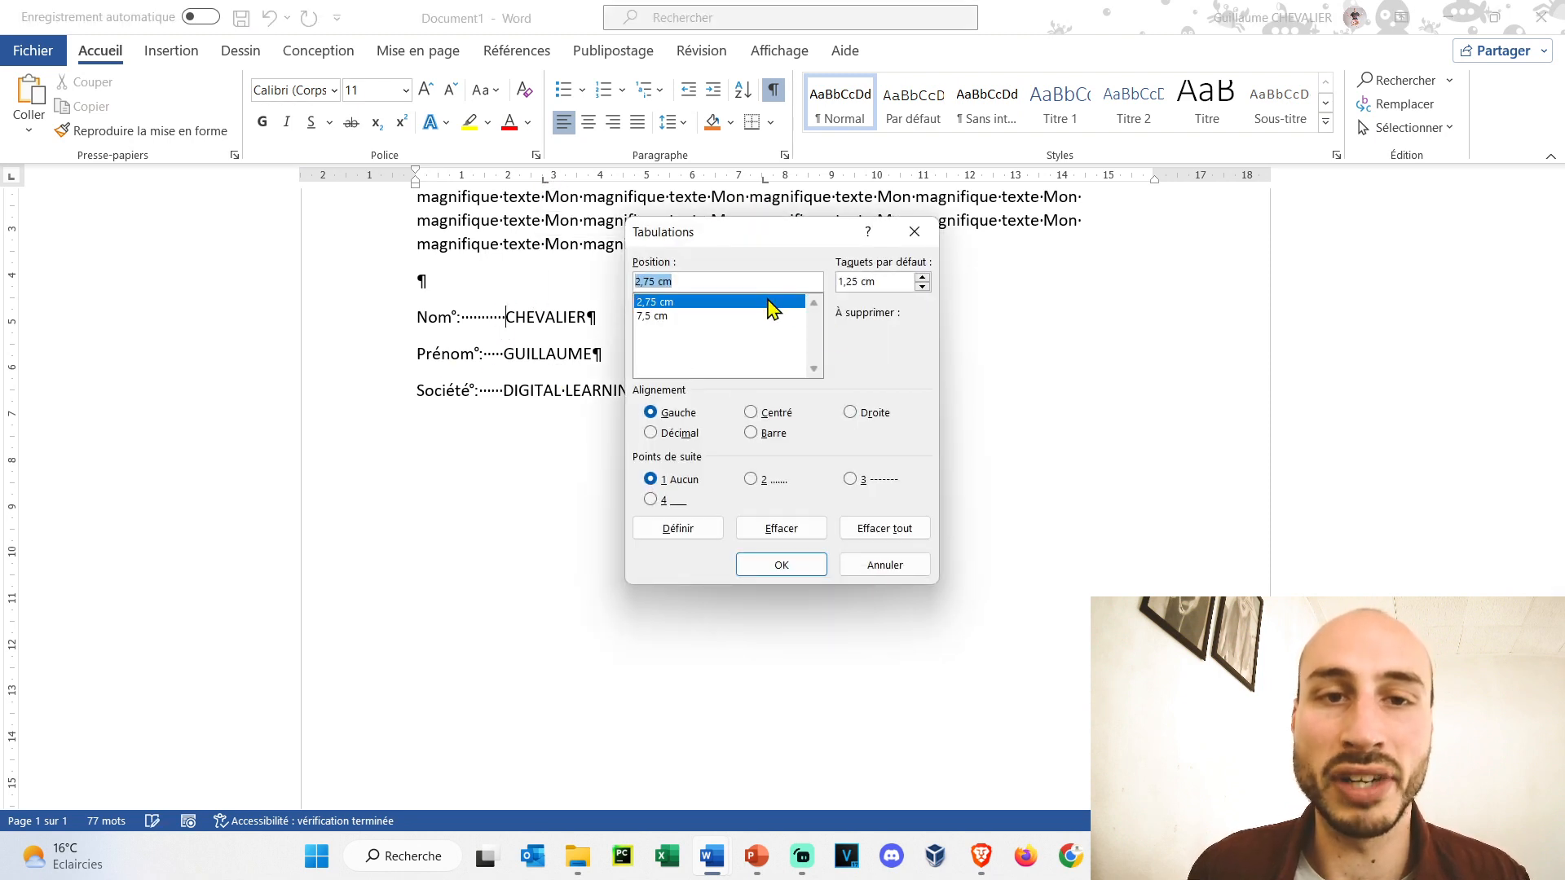
{"action": "left_click", "coordinate": [783, 529]}
{"action": "left_click", "coordinate": [698, 302]}
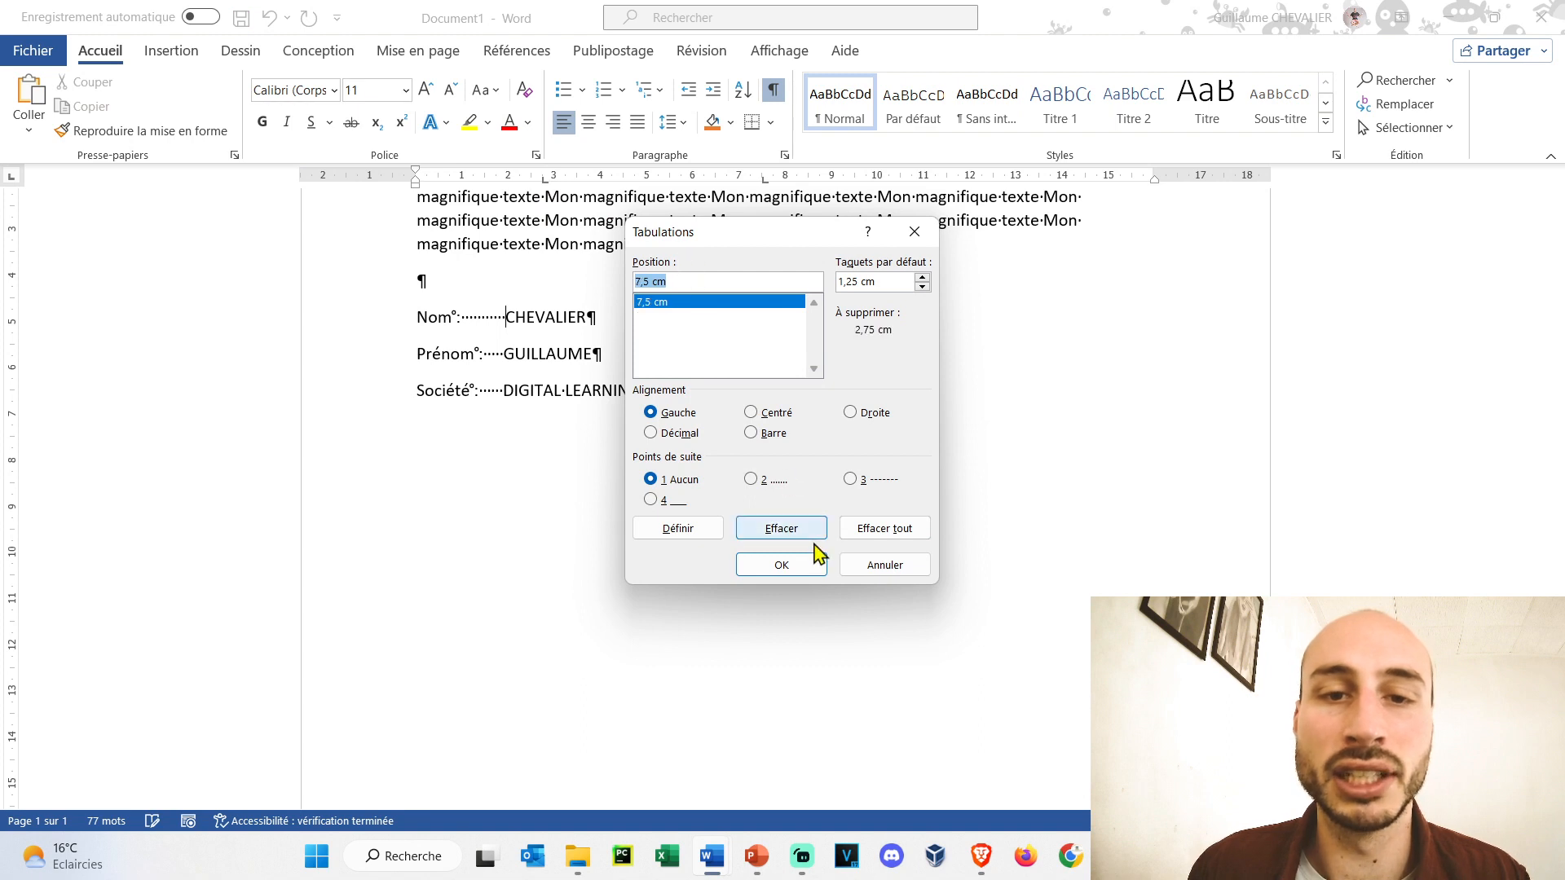
{"action": "left_click", "coordinate": [789, 530]}
{"action": "left_click", "coordinate": [784, 565]}
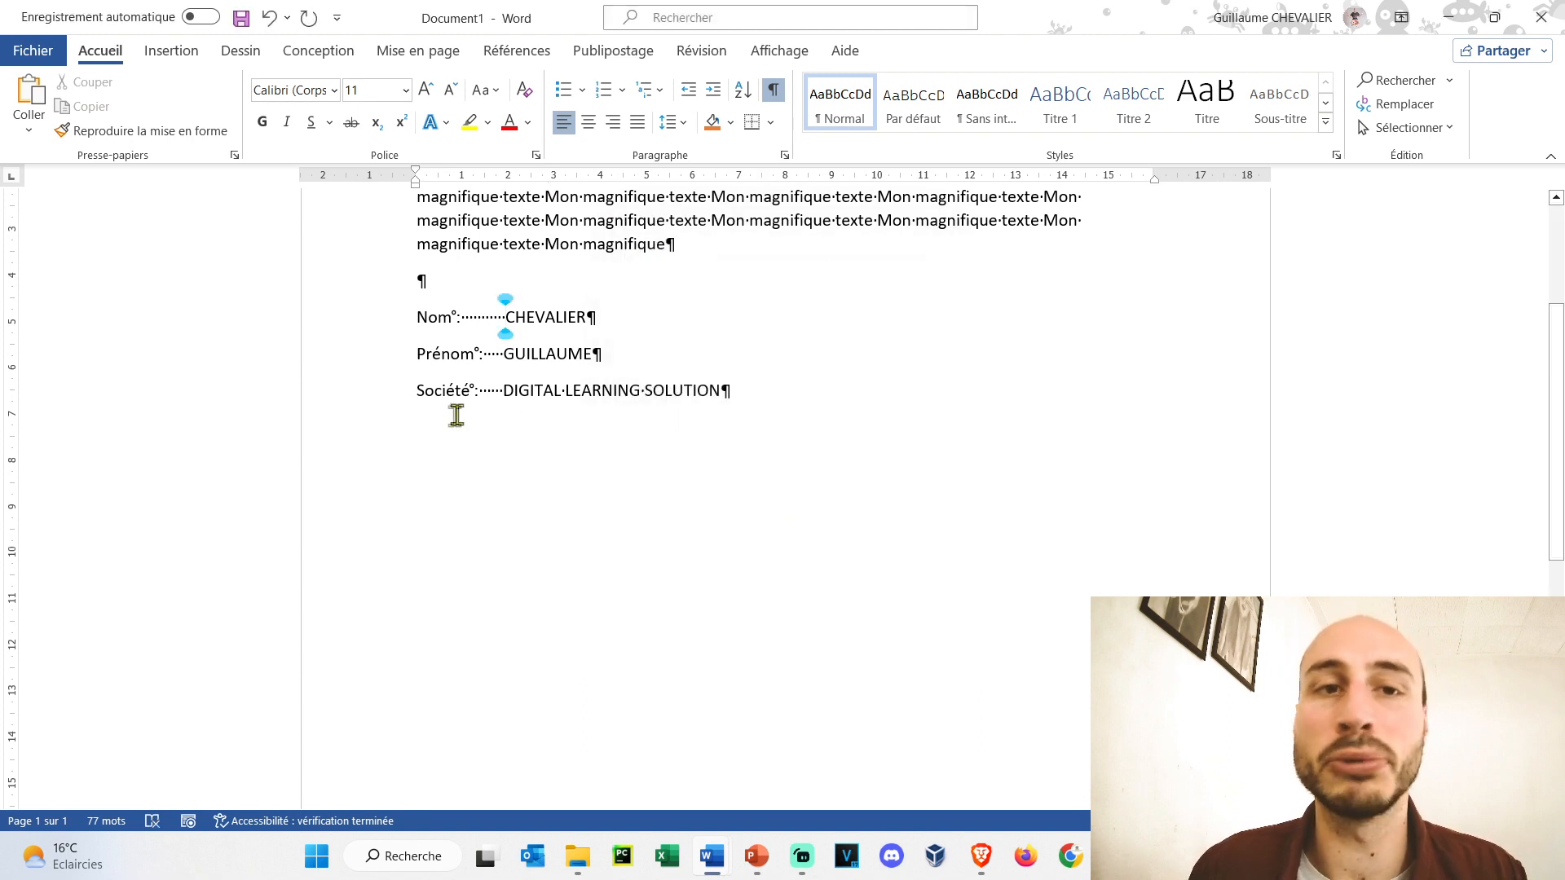
{"action": "left_click_drag", "start_coordinate": [748, 409], "coordinate": [420, 319]}
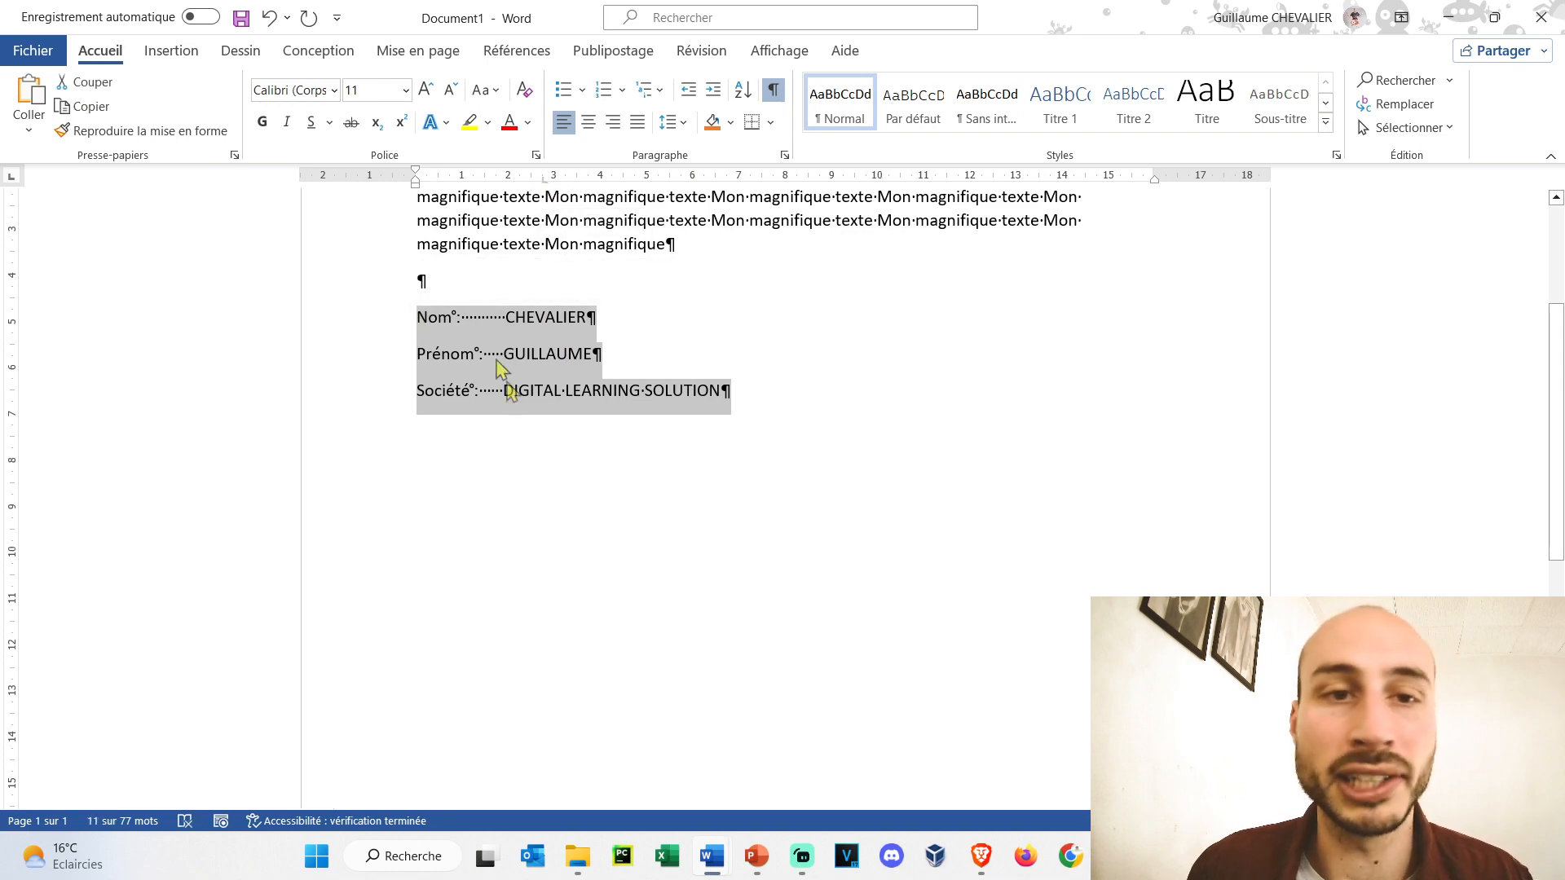
- Swap each run of spaces after Nom, Prénom and Société for a single tab character
{"action": "left_click", "coordinate": [546, 317]}
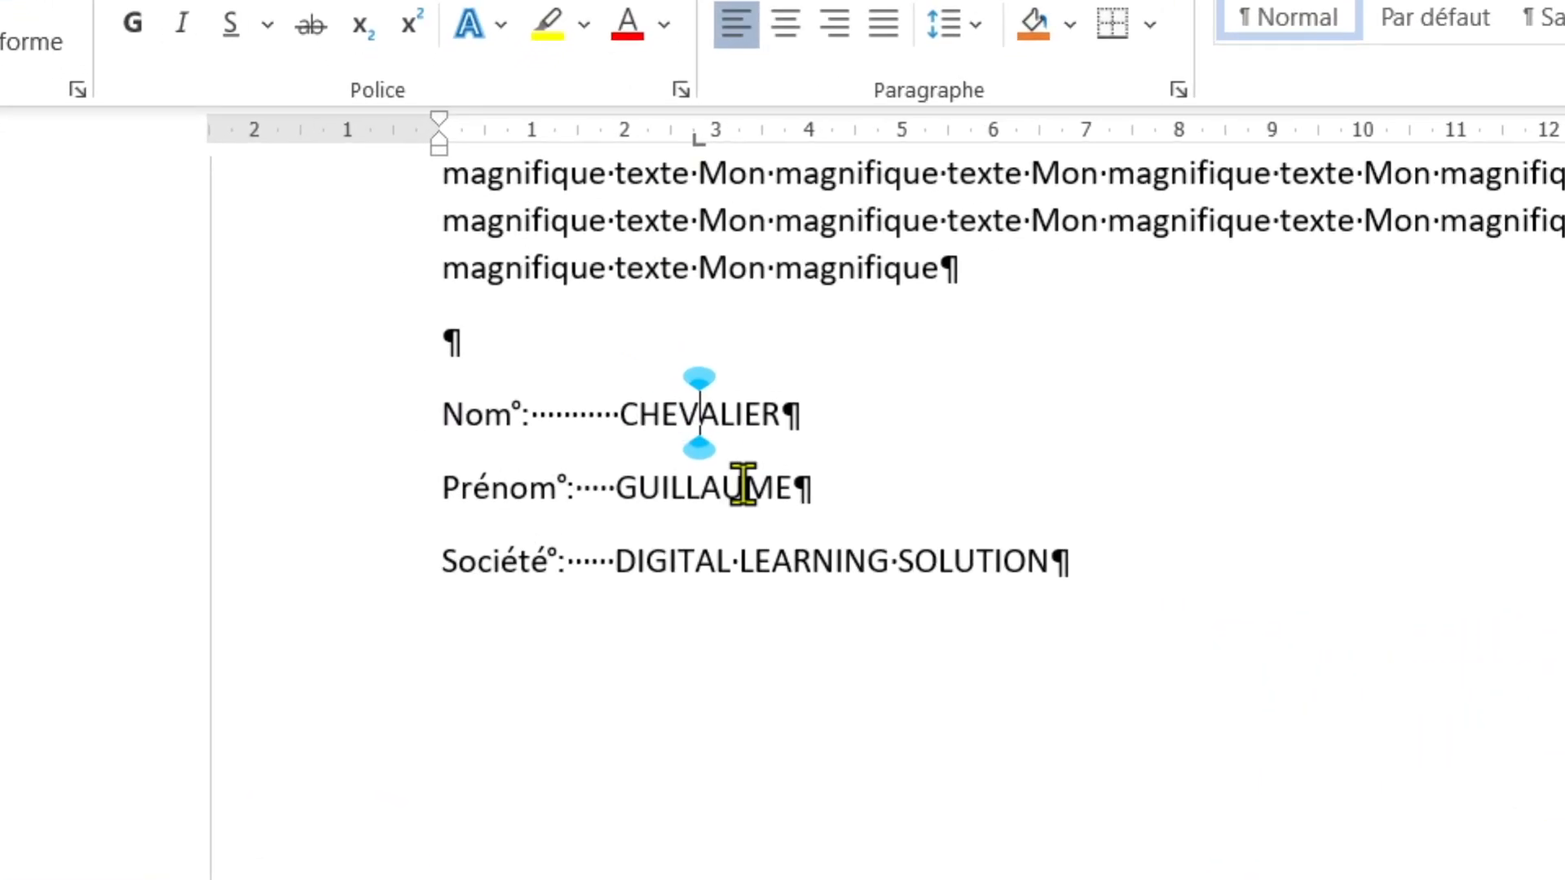
{"action": "left_click", "coordinate": [742, 487]}
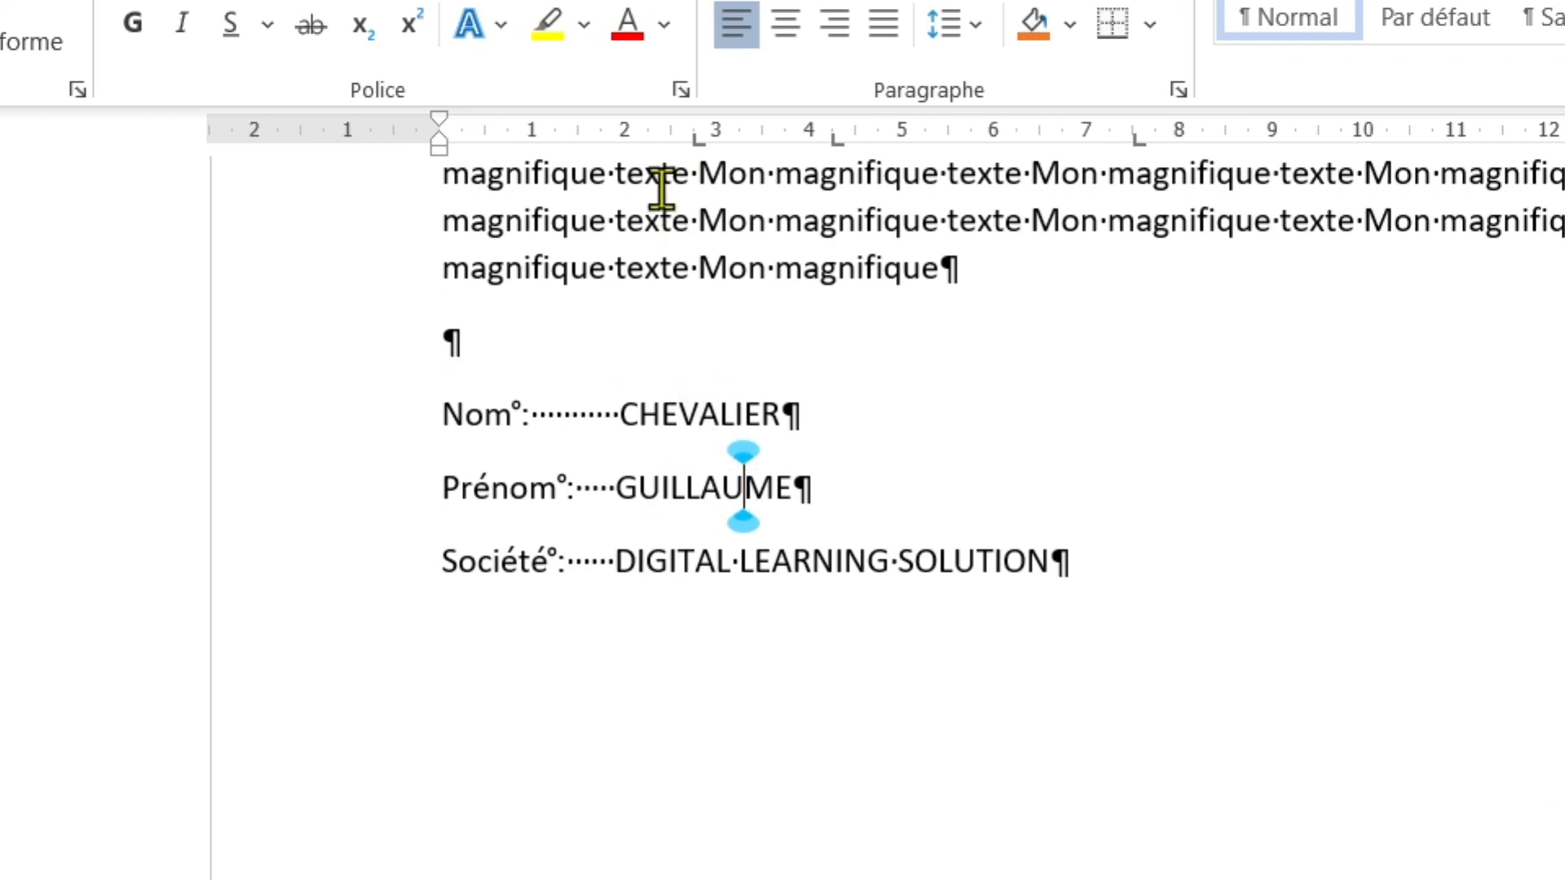
{"action": "left_click", "coordinate": [752, 556]}
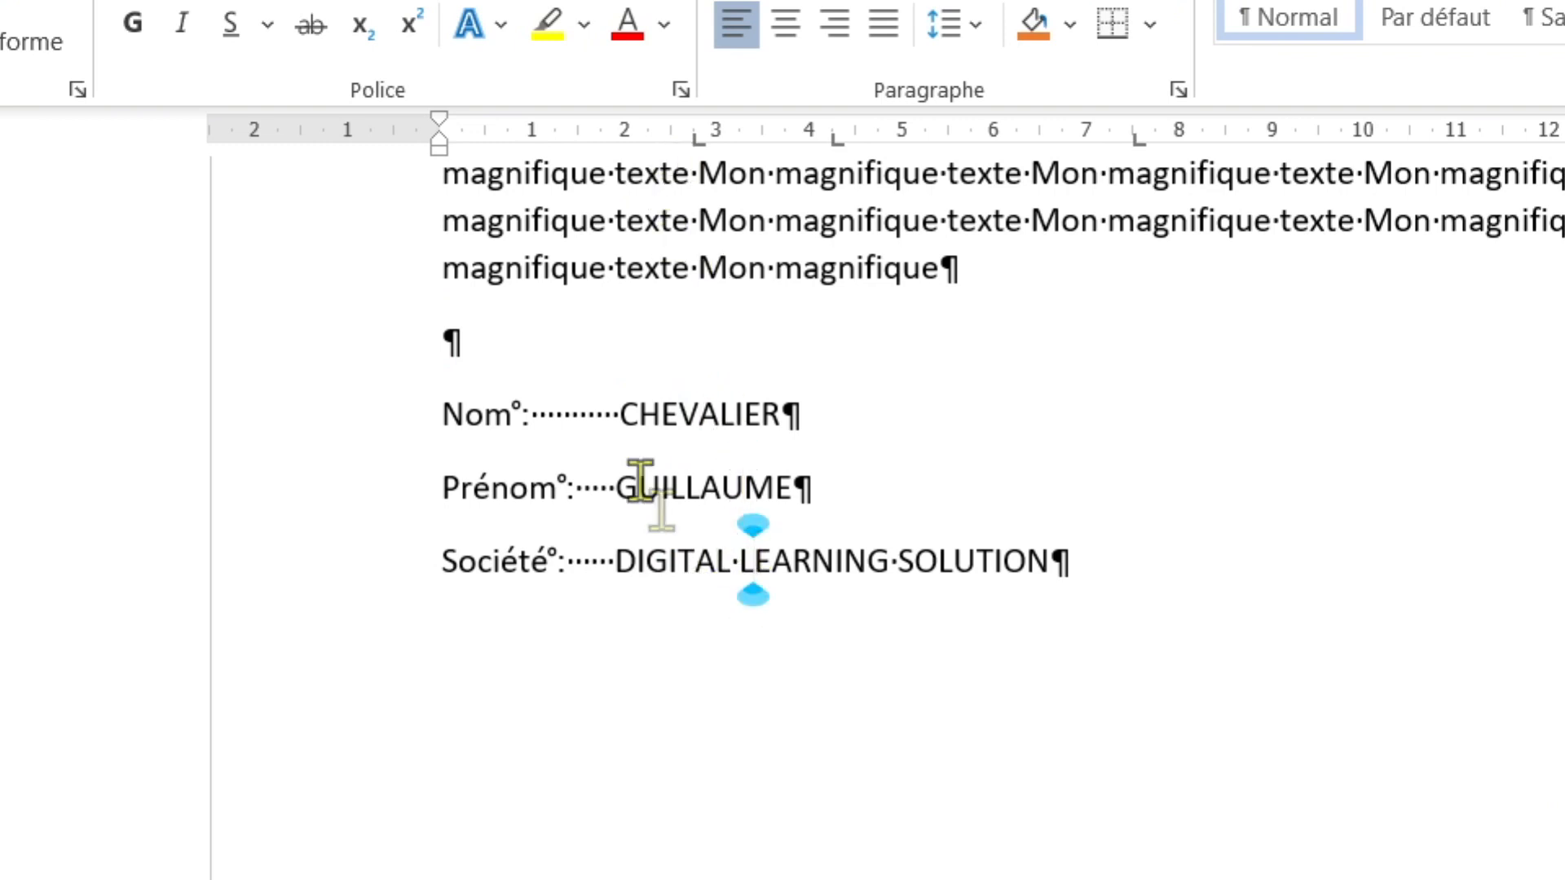
{"action": "double_click", "coordinate": [616, 415]}
{"action": "key", "text": "Tab"}
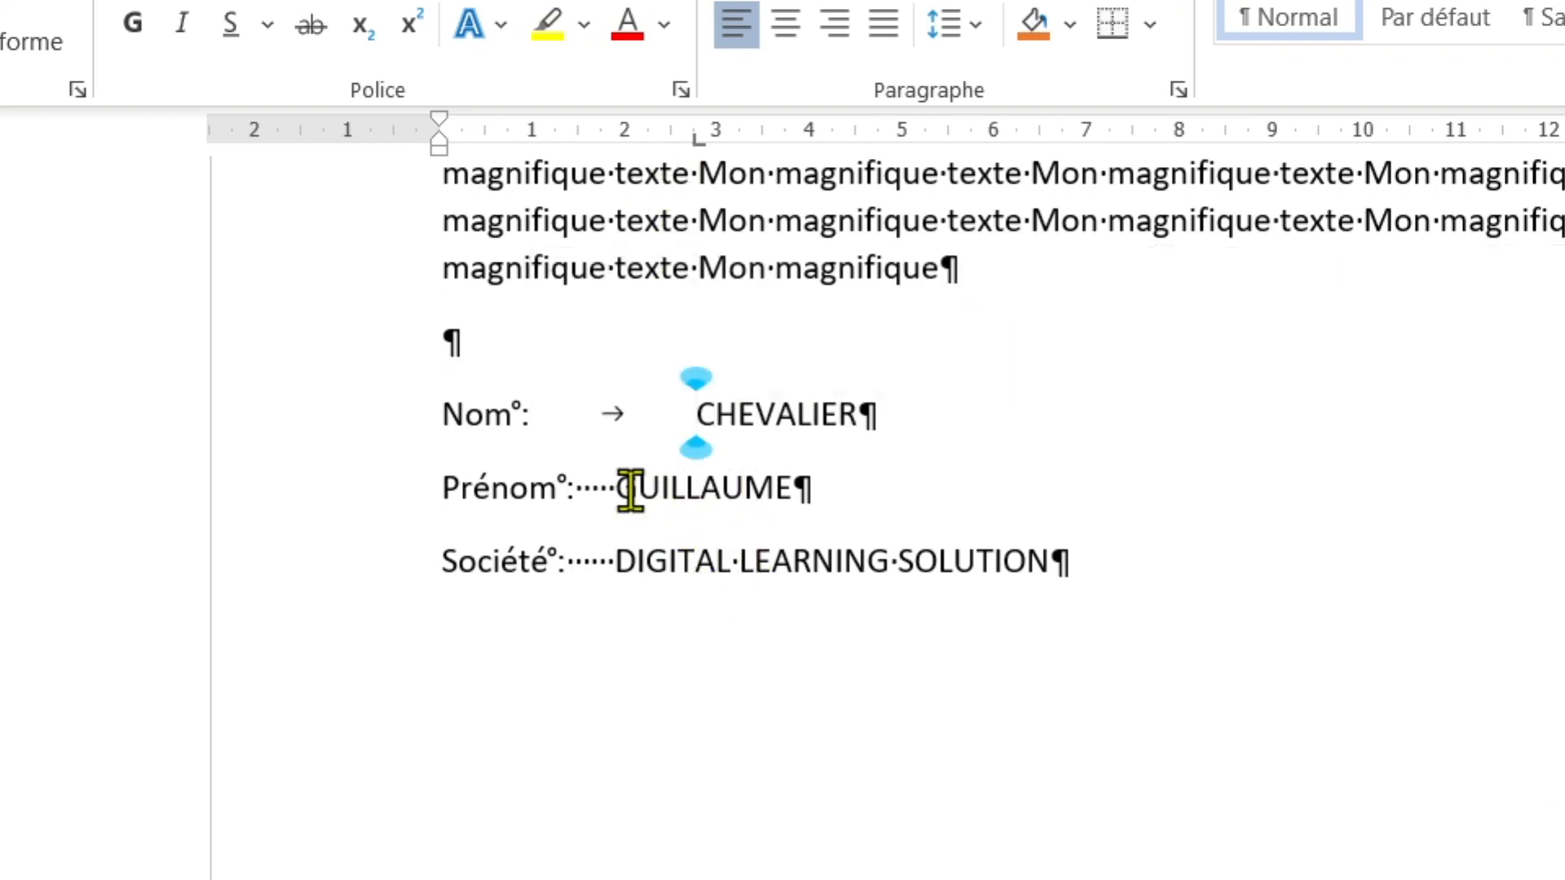
{"action": "double_click", "coordinate": [593, 488]}
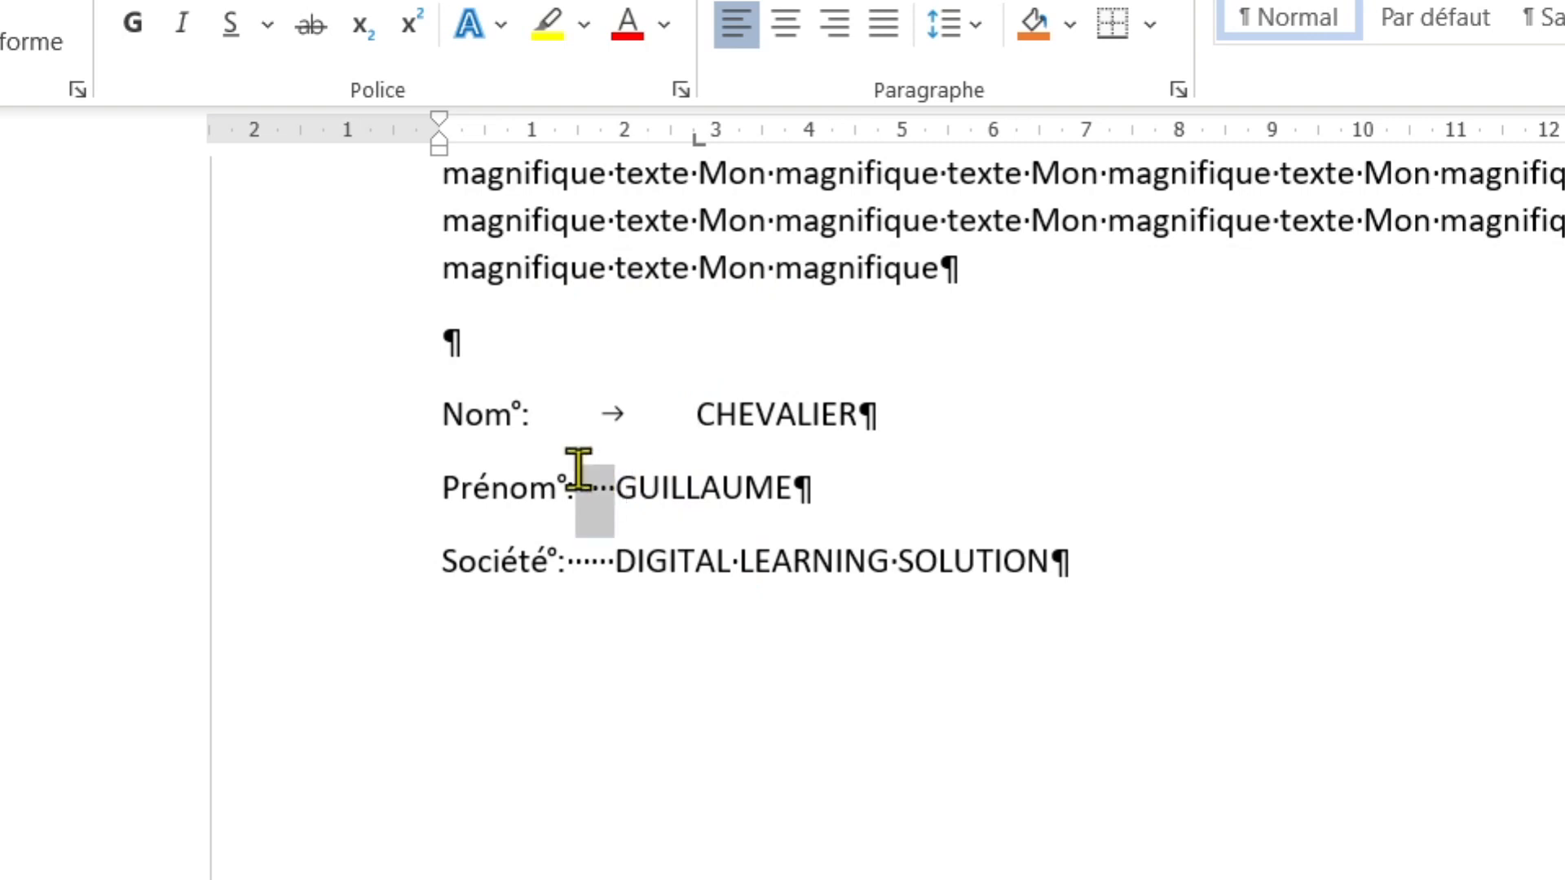
{"action": "key", "text": "Tab"}
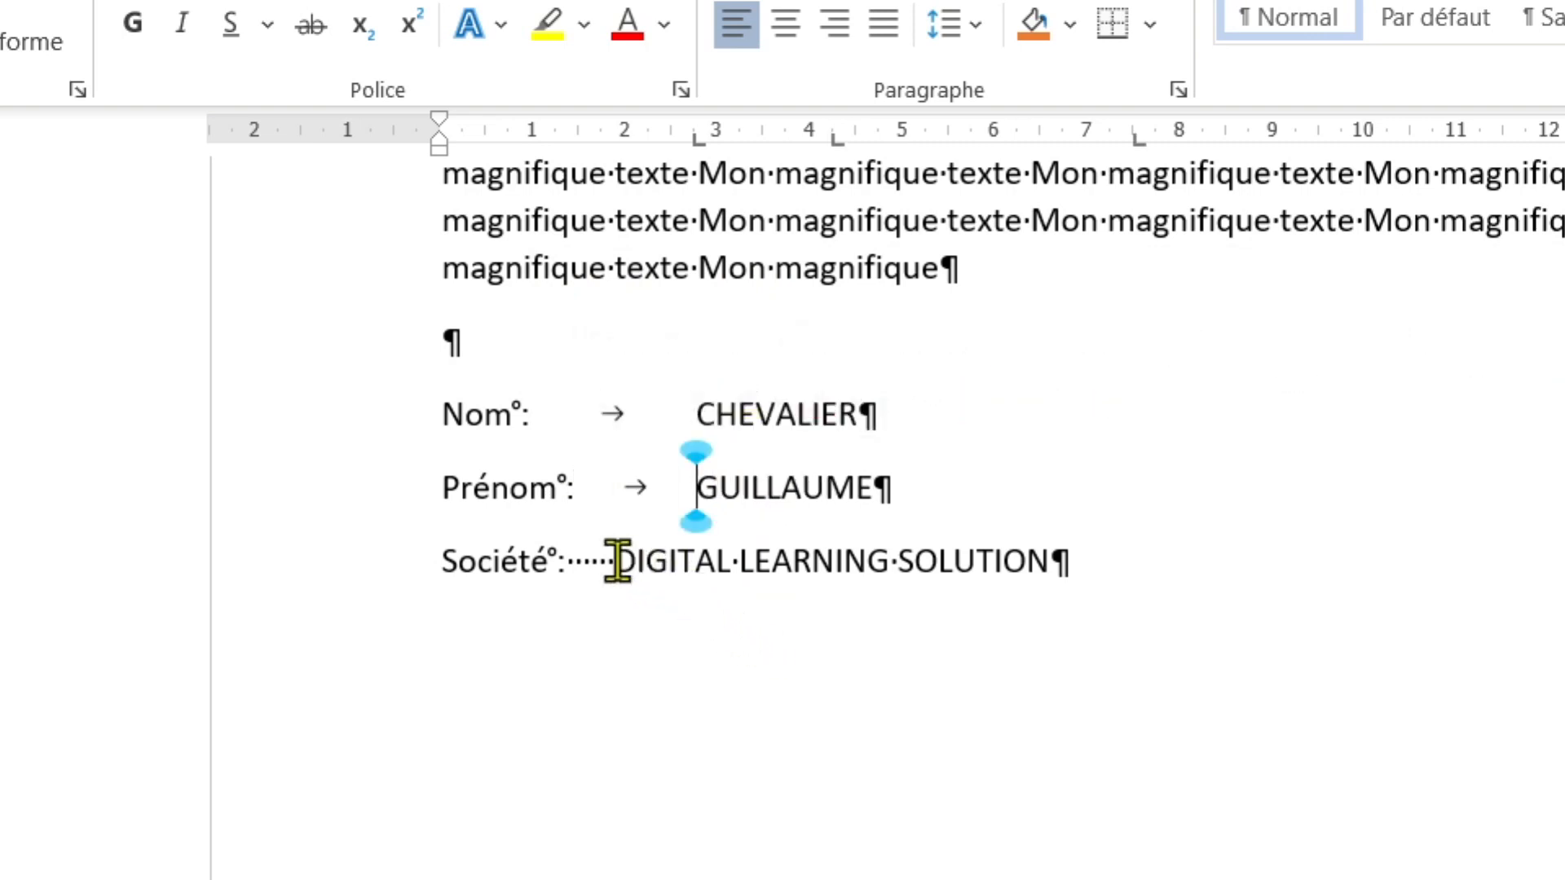
{"action": "double_click", "coordinate": [587, 561]}
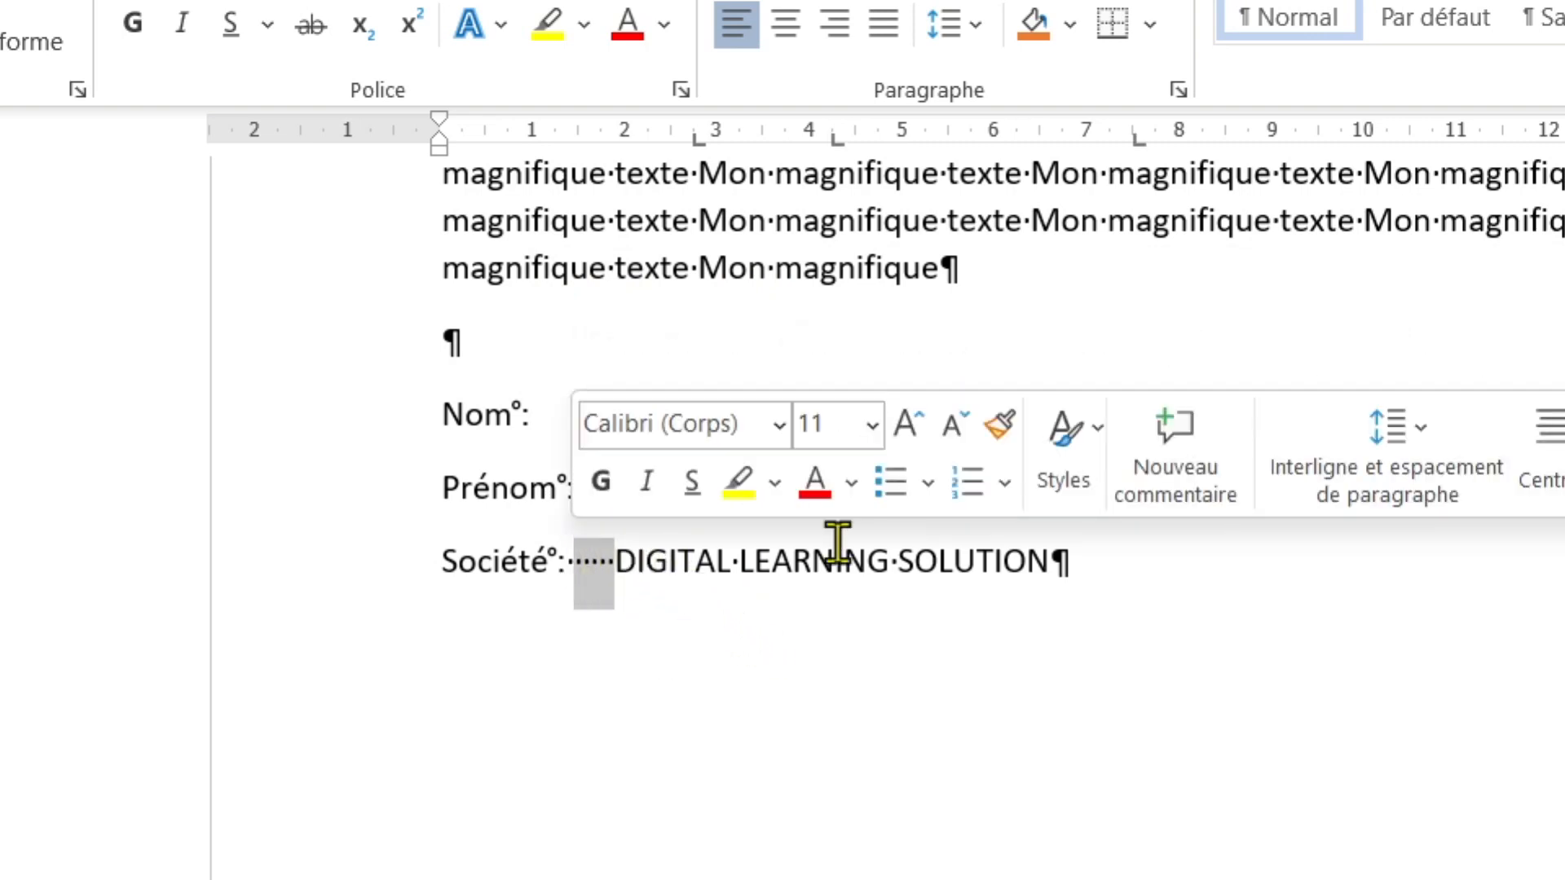
{"action": "key", "text": "Tab"}
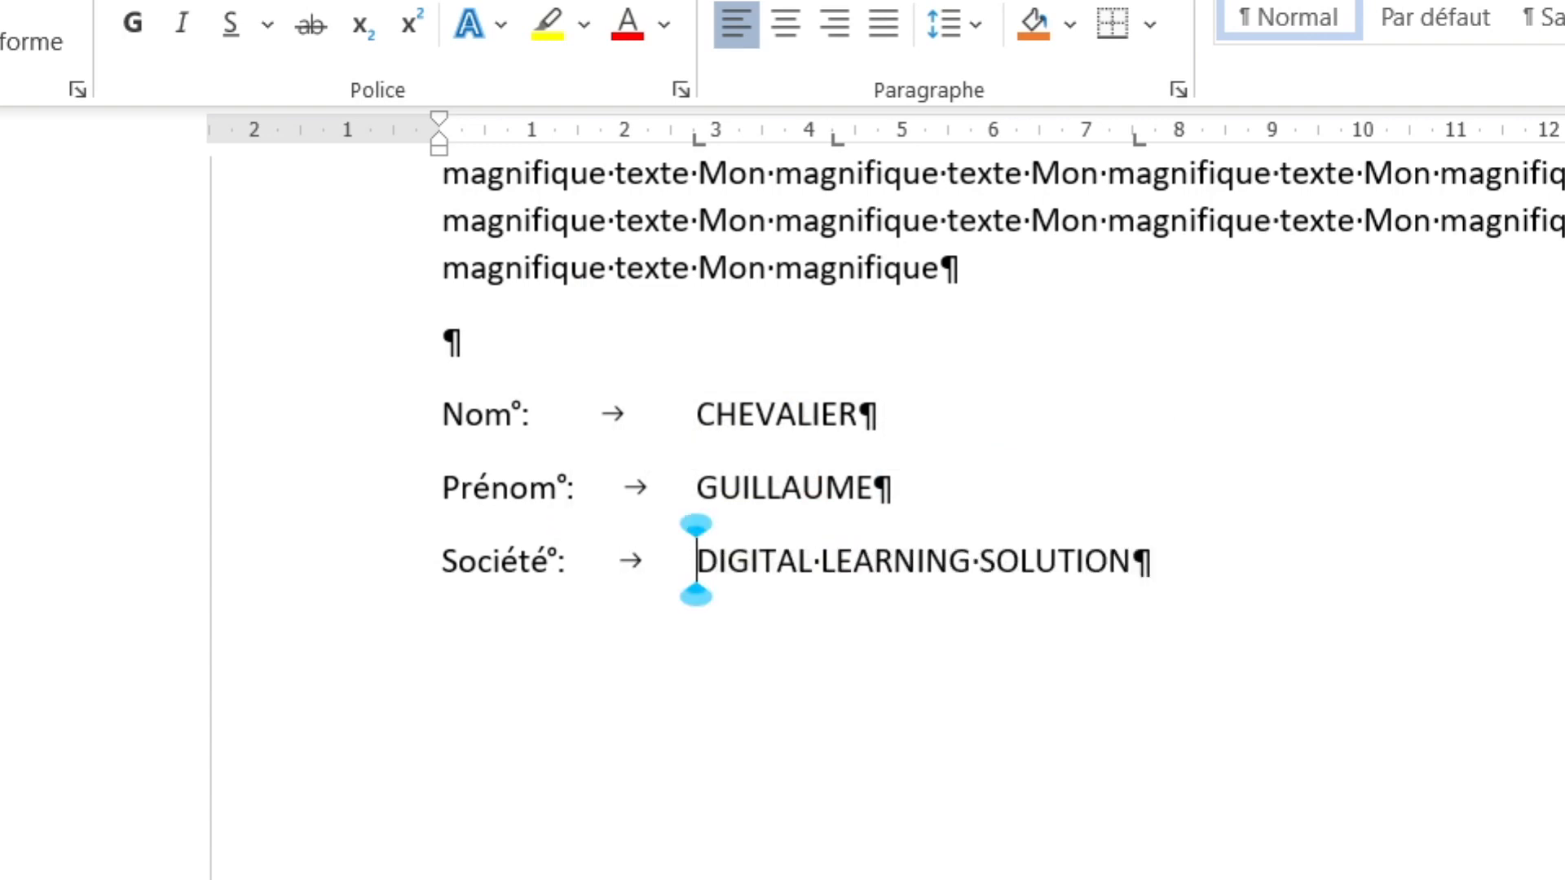
{"action": "key", "text": "Up"}
{"action": "key", "text": "Up"}
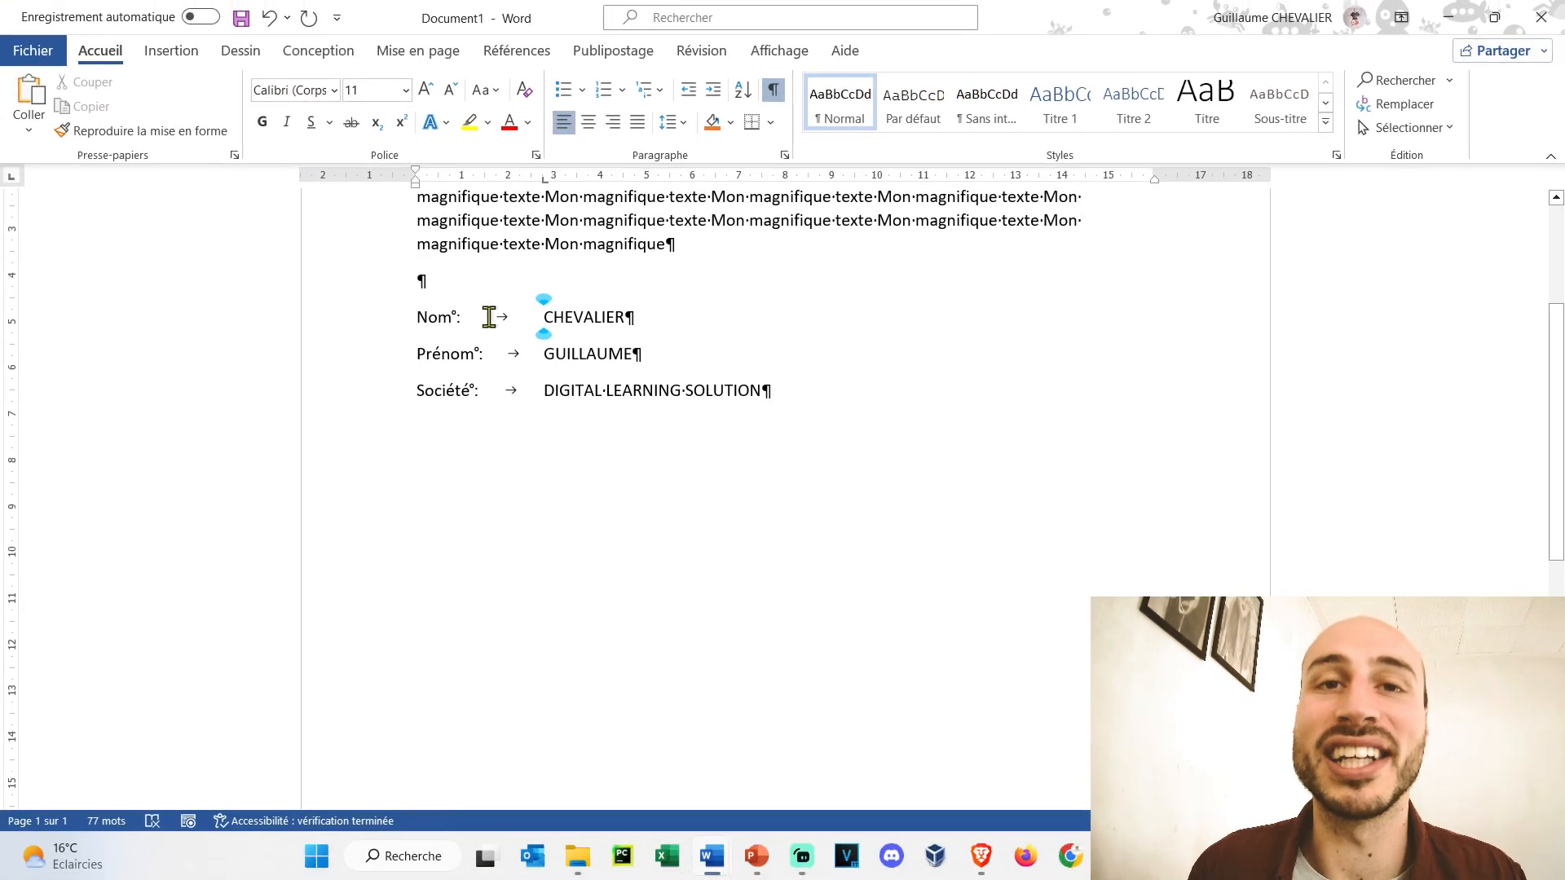
- Give the Nom line's 2,75 cm tab a dotted leader (leader 2)
{"action": "double_click", "coordinate": [544, 181]}
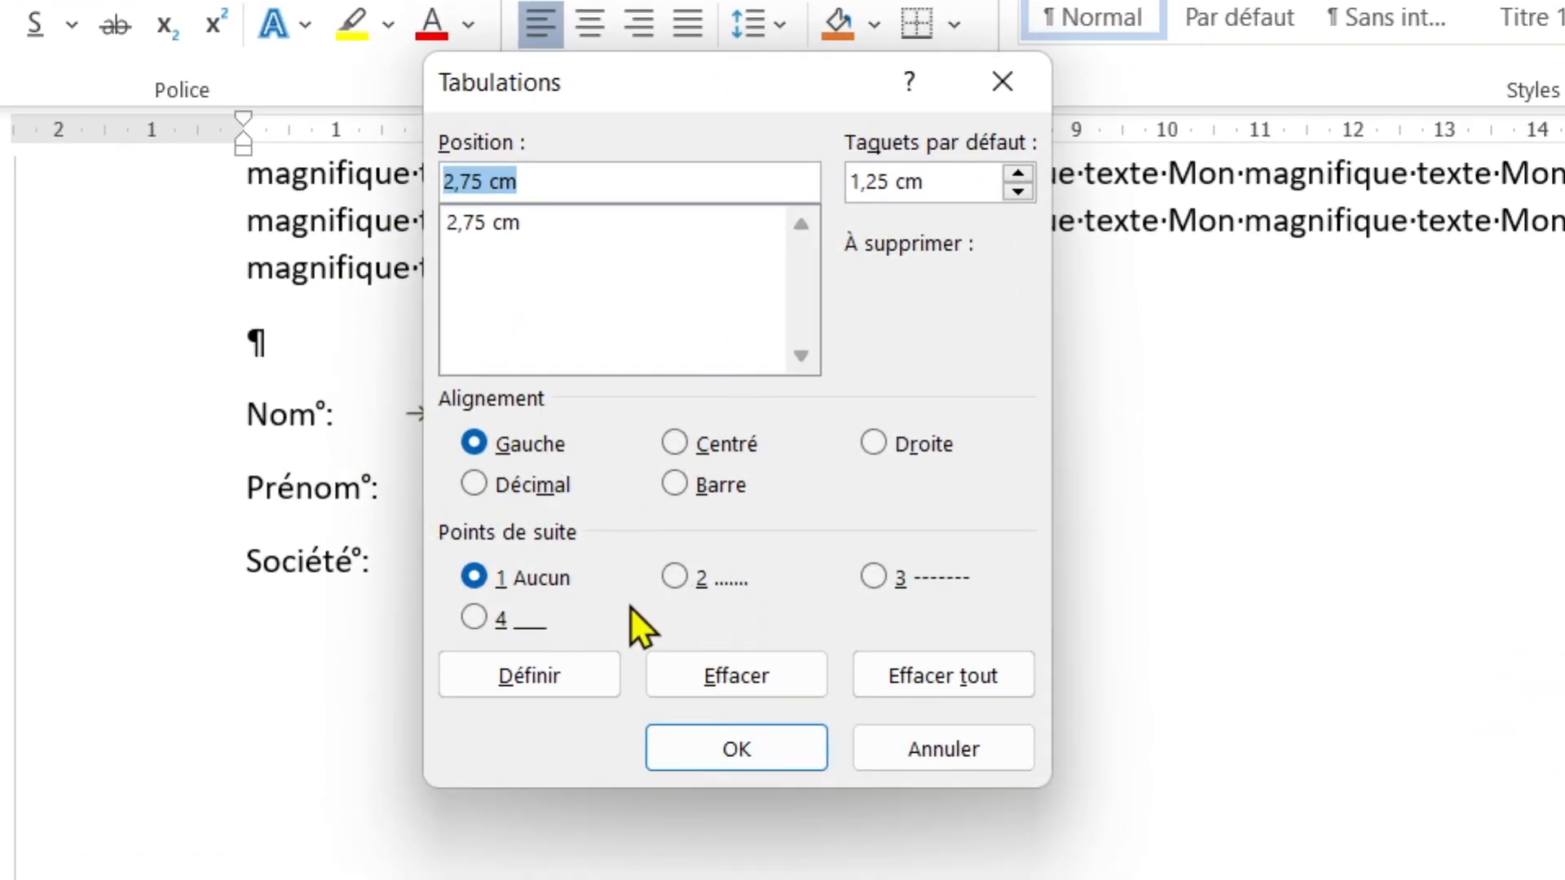
{"action": "left_click", "coordinate": [683, 580]}
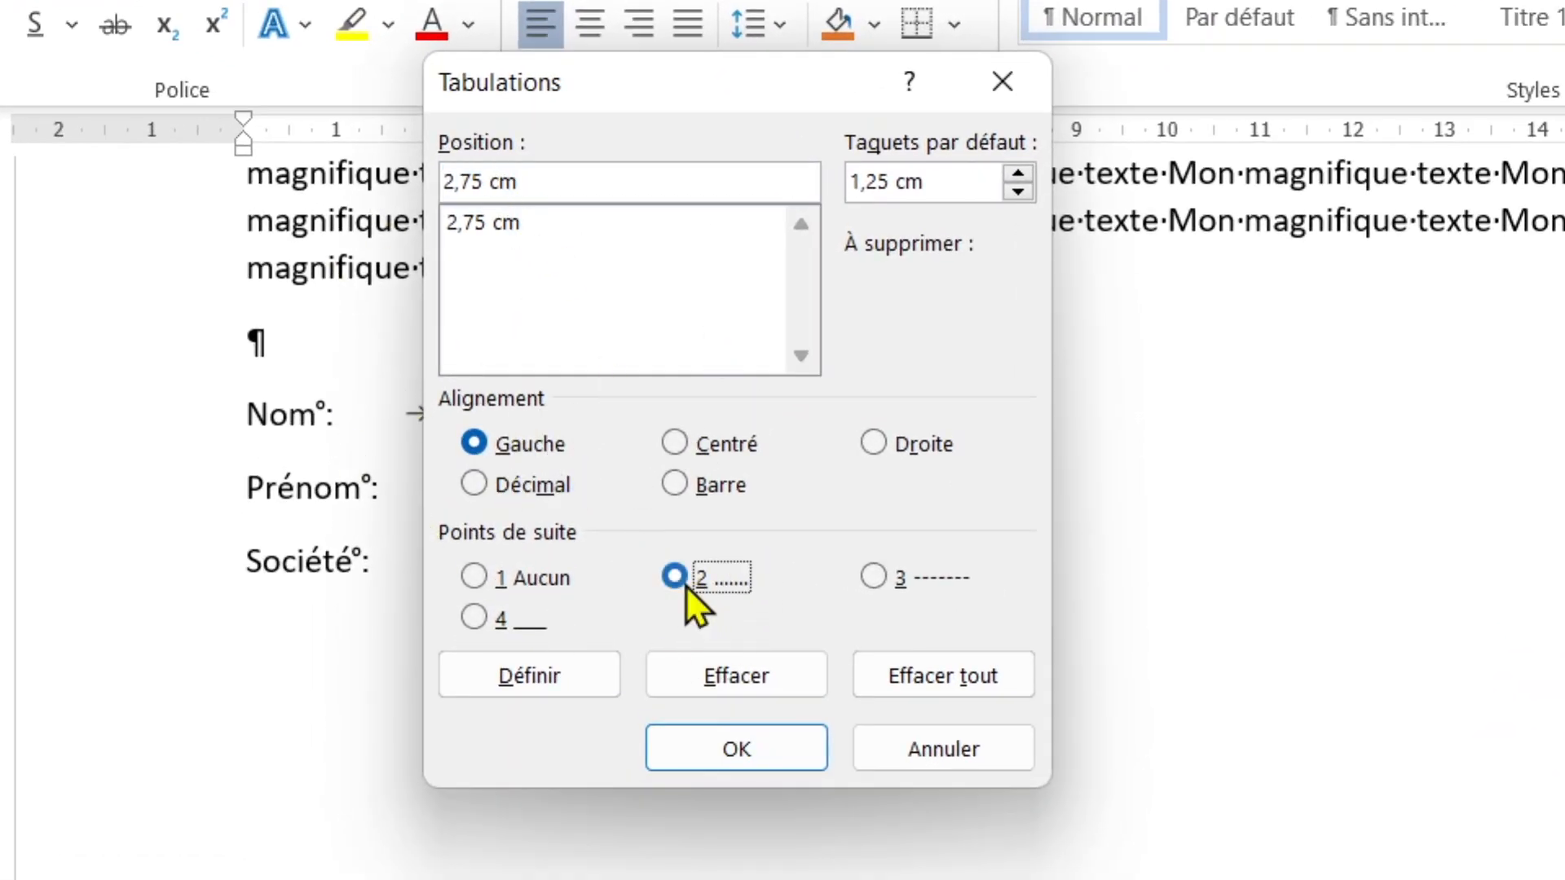
{"action": "left_click", "coordinate": [540, 680]}
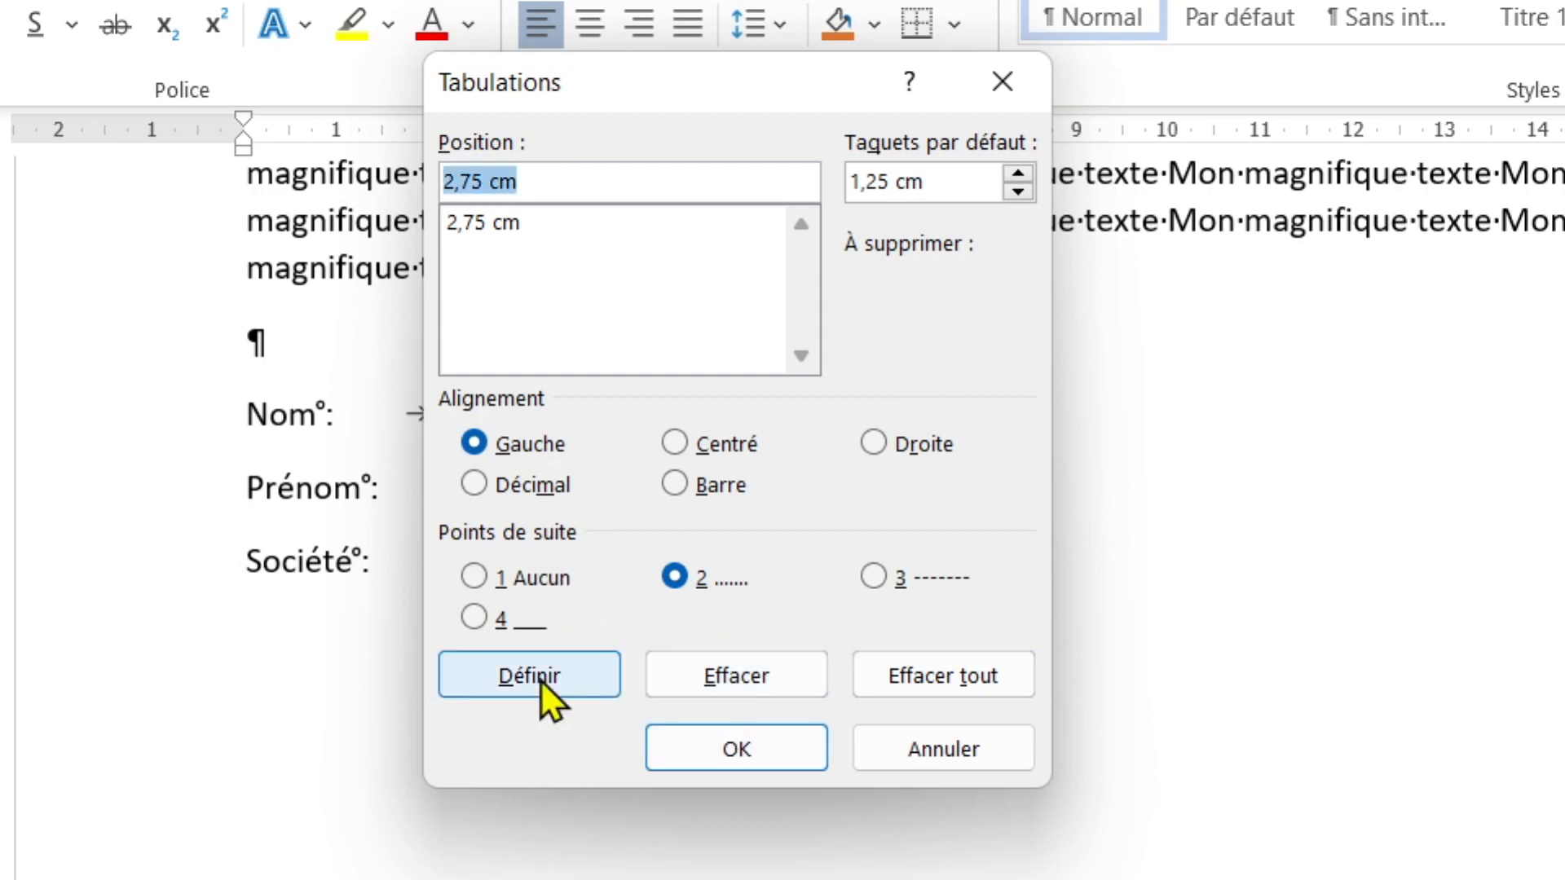
{"action": "left_click", "coordinate": [683, 746]}
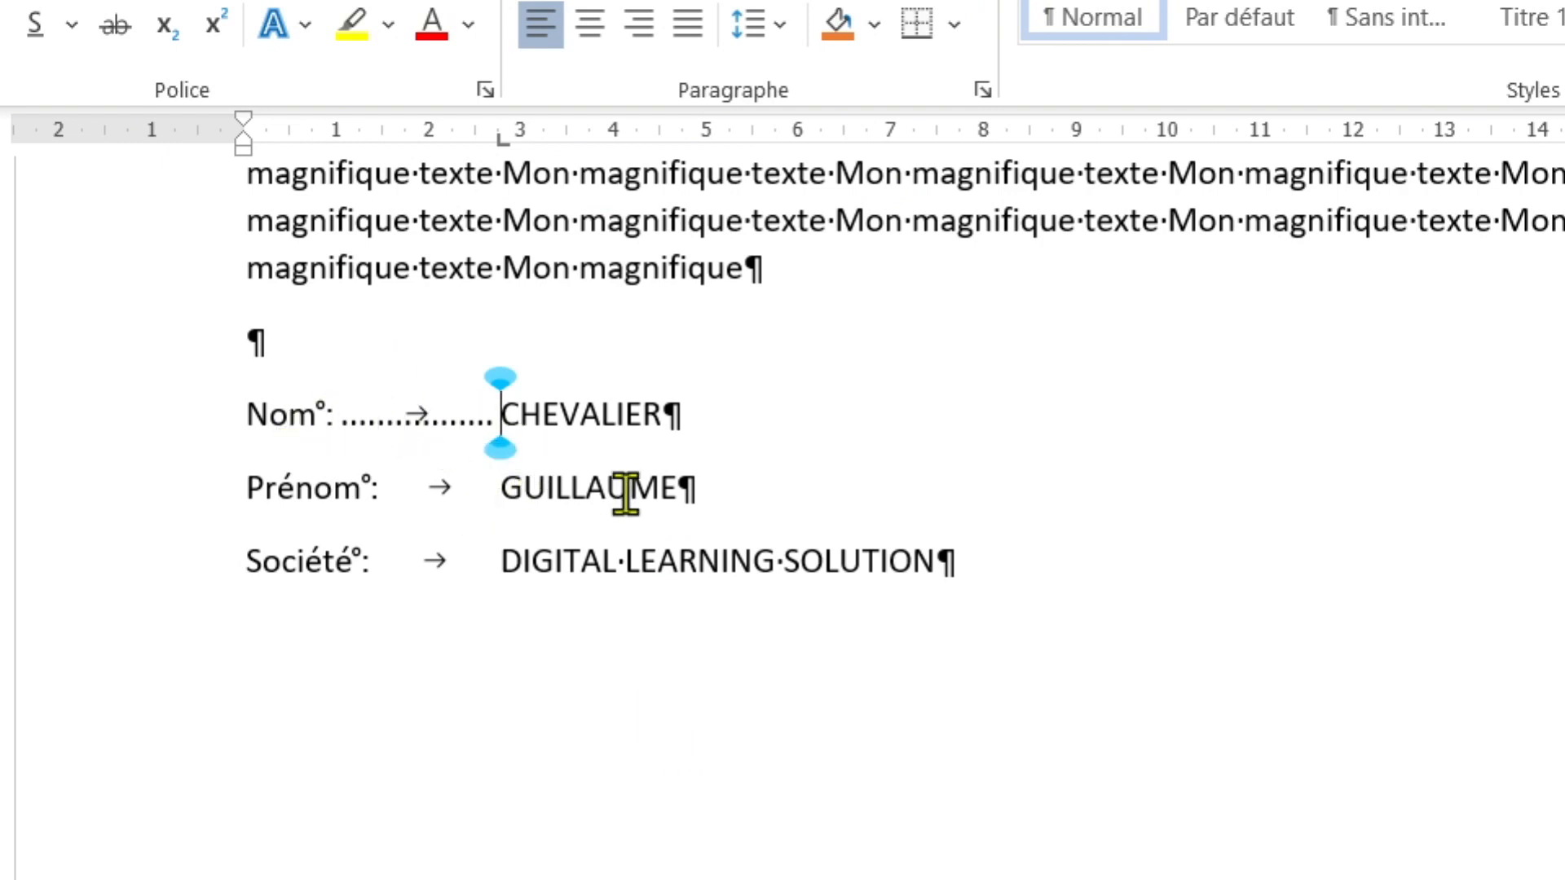
- Delete the tab before the first name, try typed dots instead, then remove them
{"action": "left_click", "coordinate": [498, 488]}
{"action": "key", "text": "BackSpace"}
{"action": "type", "text": "................"}
{"action": "type", "text": "...."}
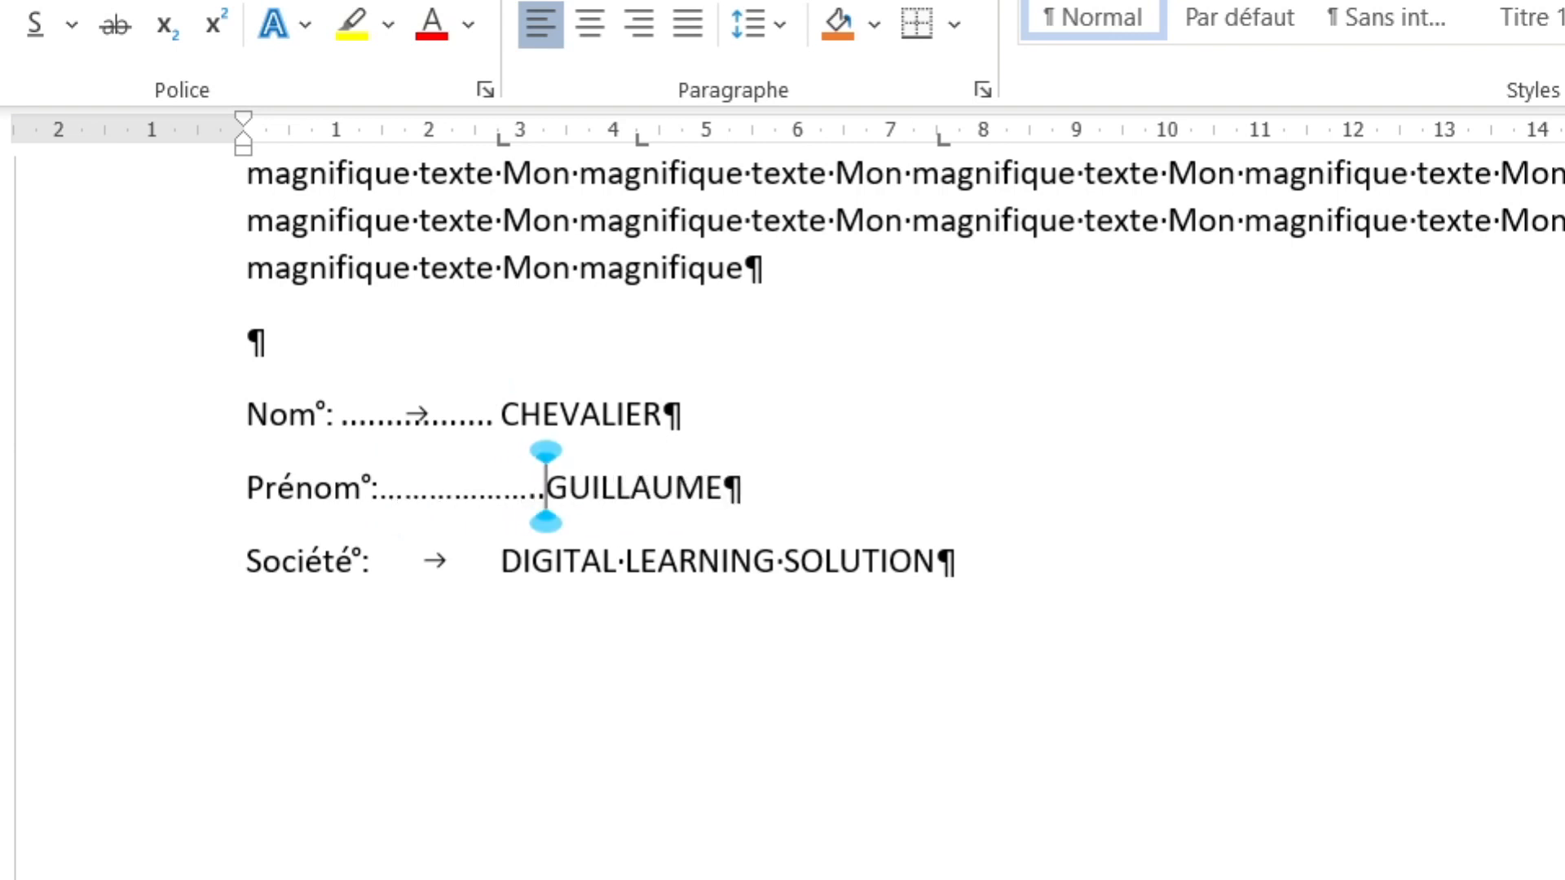
{"action": "key", "text": "BackSpace"}
{"action": "key", "text": "BackSpace"}
{"action": "key", "text": "BackSpace"}
{"action": "key", "text": "BackSpace"}
{"action": "key", "text": "BackSpace"}
{"action": "key", "text": "BackSpace"}
{"action": "key", "text": "BackSpace"}
{"action": "key", "text": "BackSpace"}
{"action": "key", "text": "BackSpace"}
{"action": "key", "text": "BackSpace"}
{"action": "key", "text": "BackSpace"}
{"action": "key", "text": "BackSpace"}
{"action": "key", "text": "BackSpace"}
{"action": "key", "text": "BackSpace"}
{"action": "key", "text": "BackSpace"}
{"action": "key", "text": "BackSpace"}
{"action": "key", "text": "BackSpace"}
{"action": "key", "text": "BackSpace"}
{"action": "key", "text": "BackSpace"}
{"action": "key", "text": "BackSpace"}
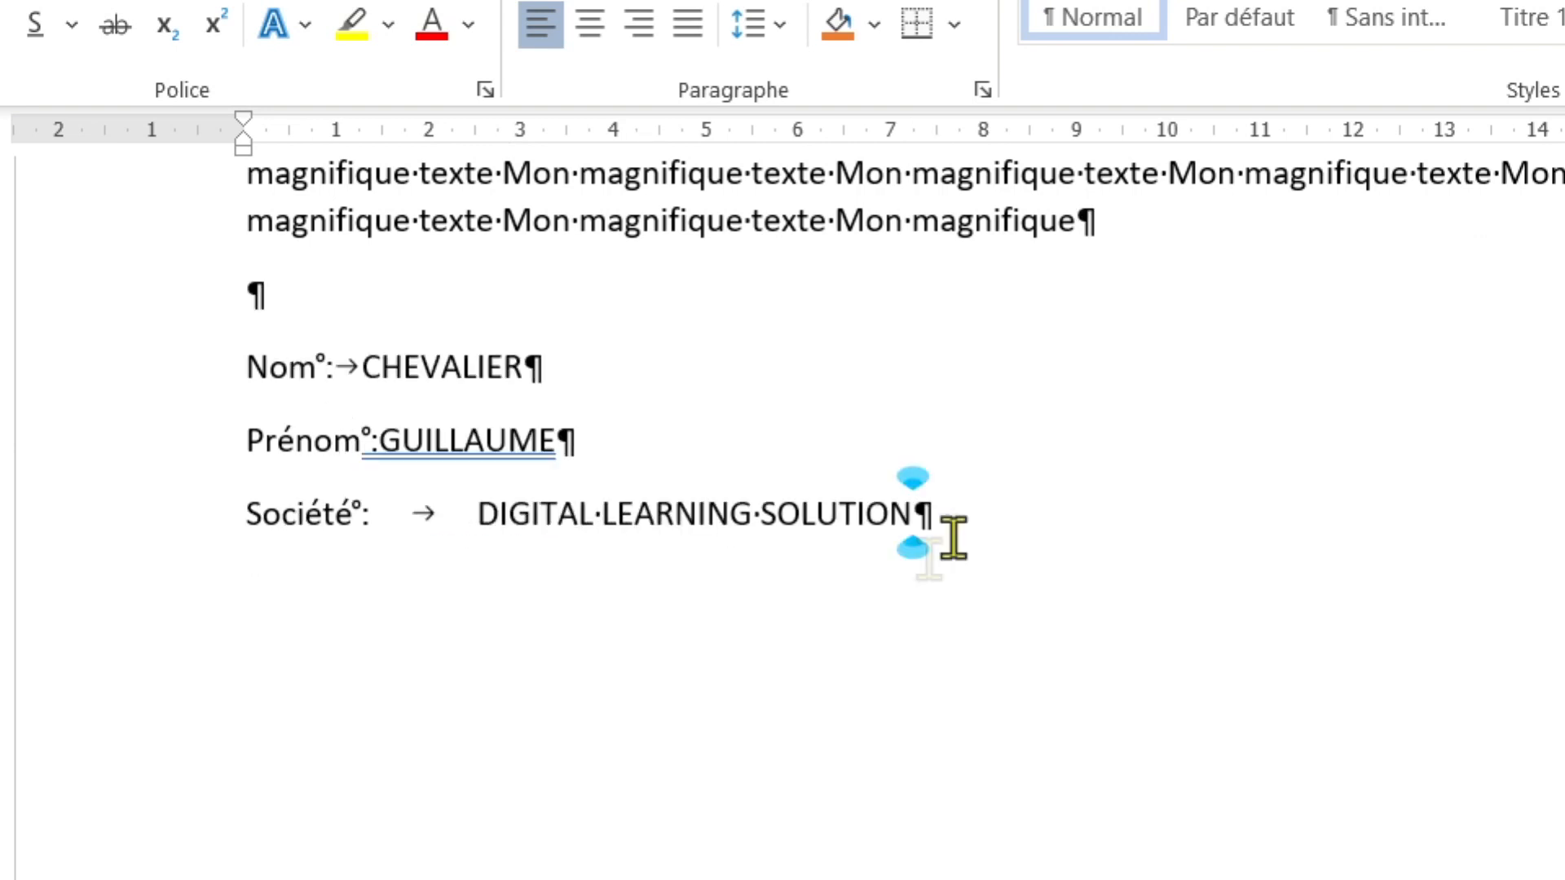
- Add a 2,5 cm tab stop with dotted leader 2 to the Nom, Prénom and Société lines
{"action": "left_click_drag", "start_coordinate": [999, 516], "coordinate": [154, 391]}
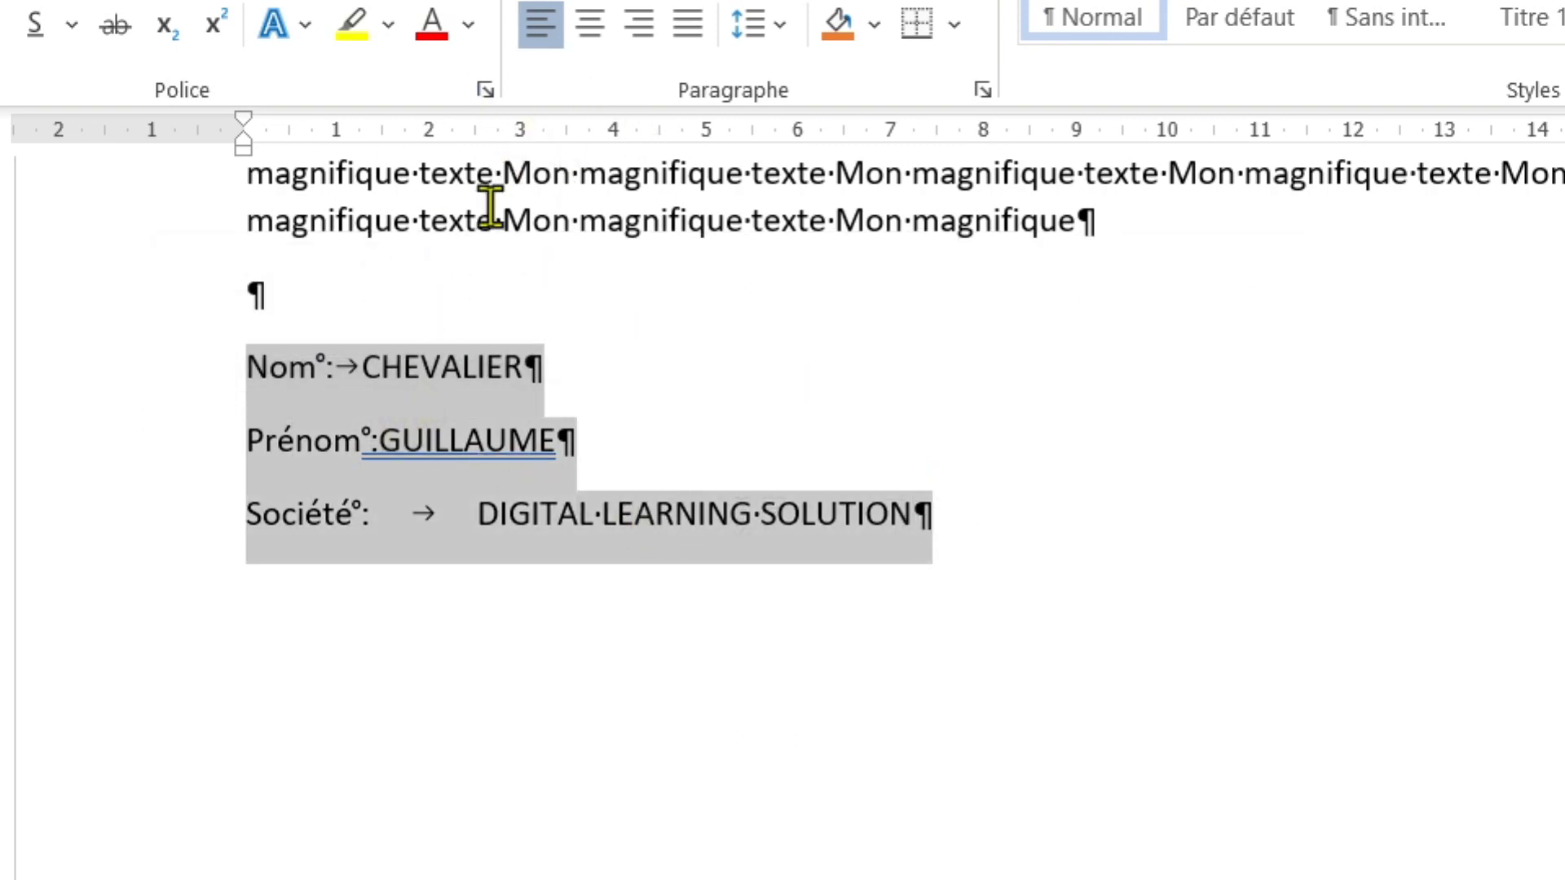
{"action": "left_click", "coordinate": [480, 136]}
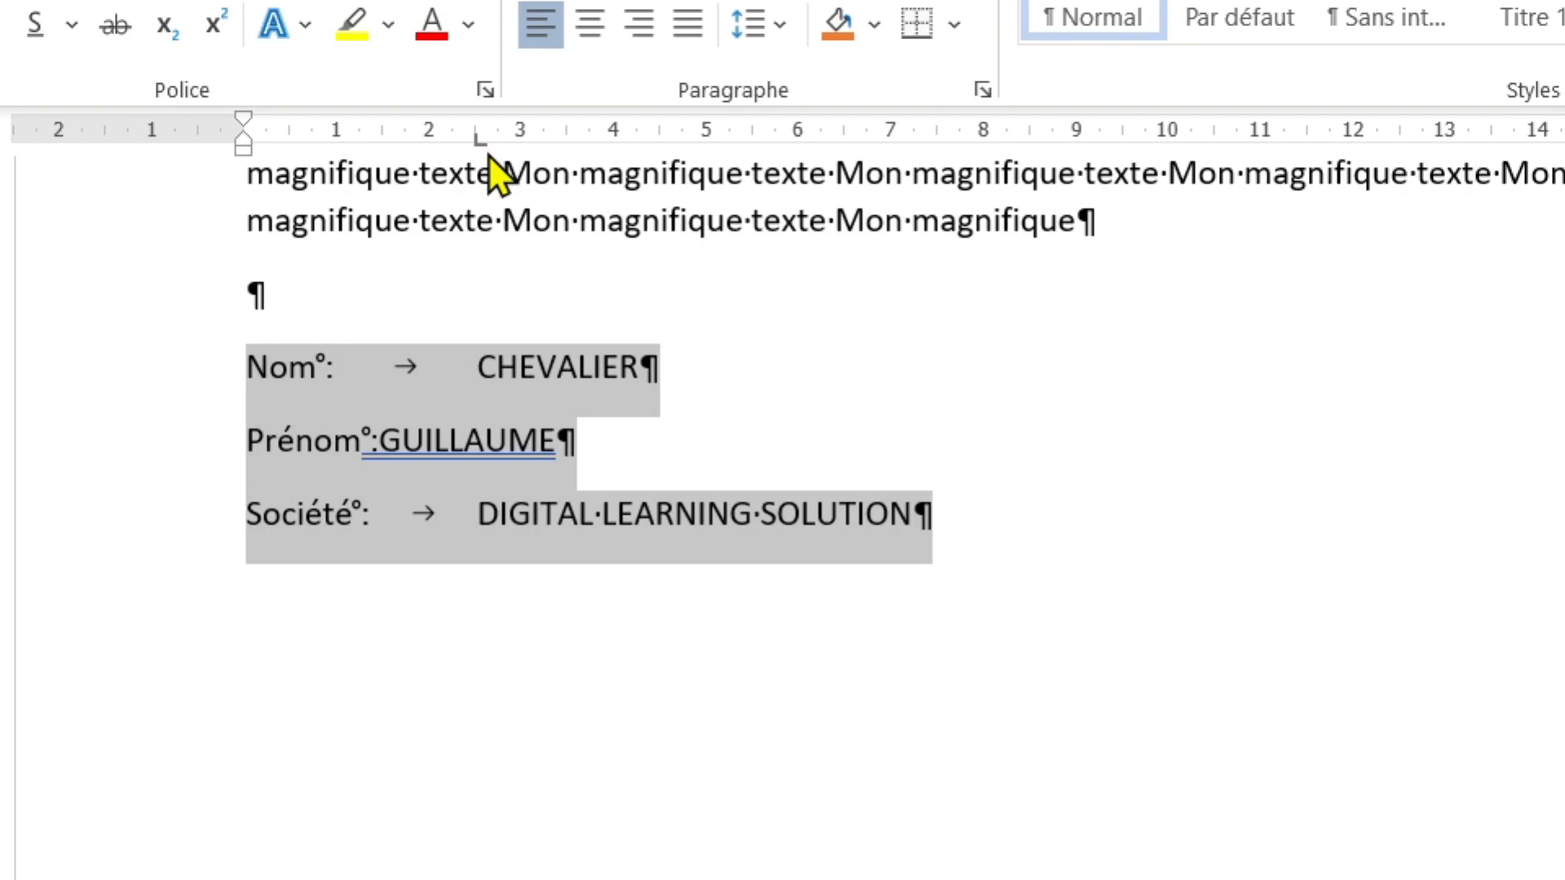
{"action": "double_click", "coordinate": [481, 137]}
{"action": "left_click", "coordinate": [674, 577]}
{"action": "left_click", "coordinate": [560, 665]}
{"action": "left_click", "coordinate": [716, 758]}
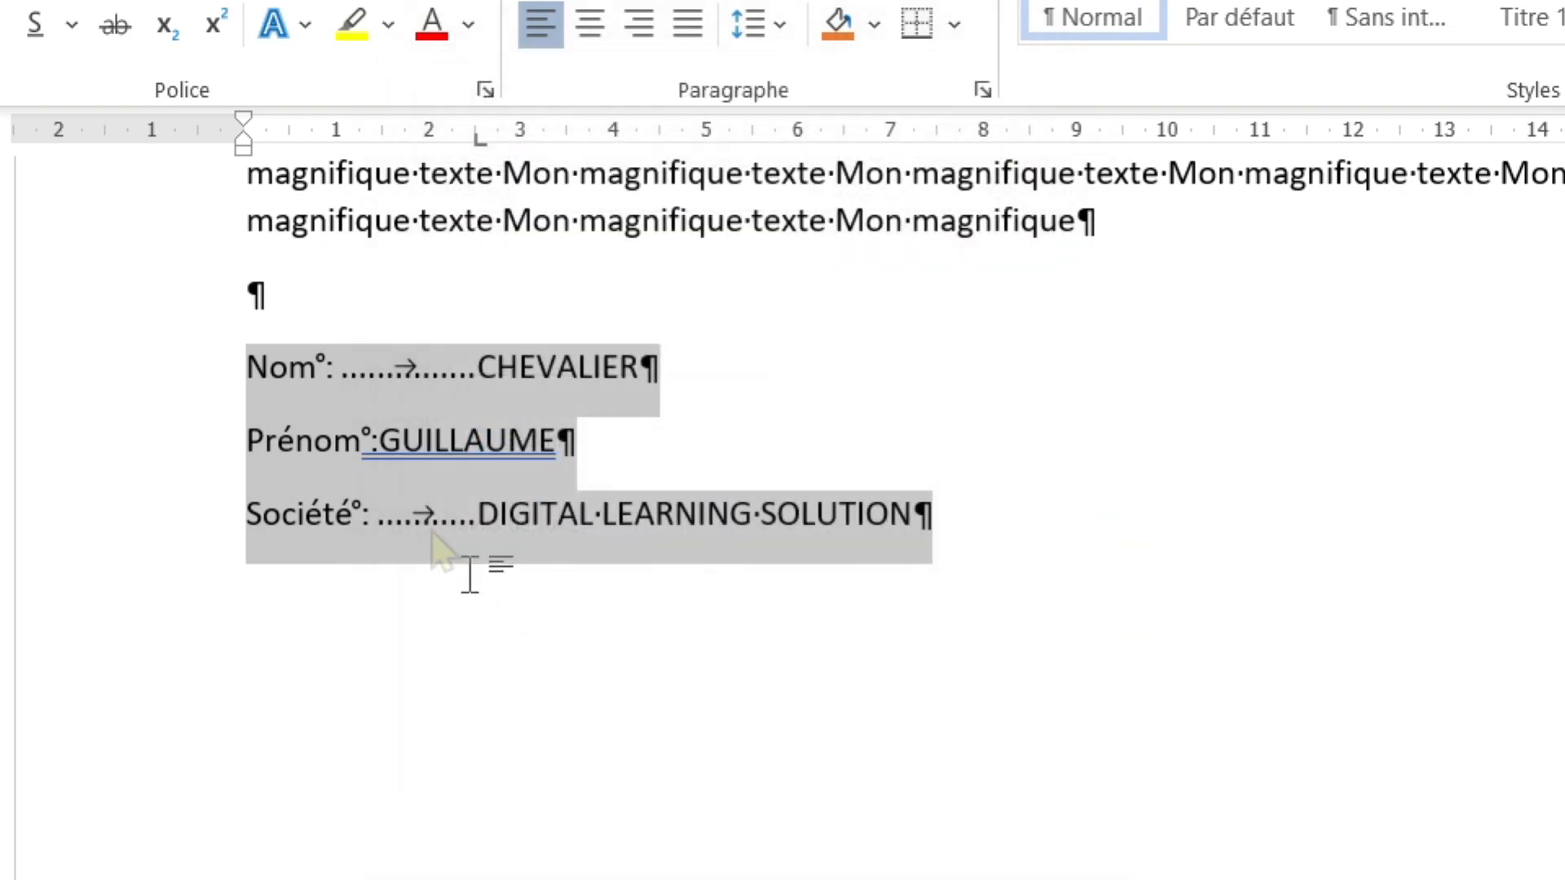
- Restore the tab before the first name and start a new line after Société
{"action": "left_click", "coordinate": [386, 428]}
{"action": "key", "text": "Tab"}
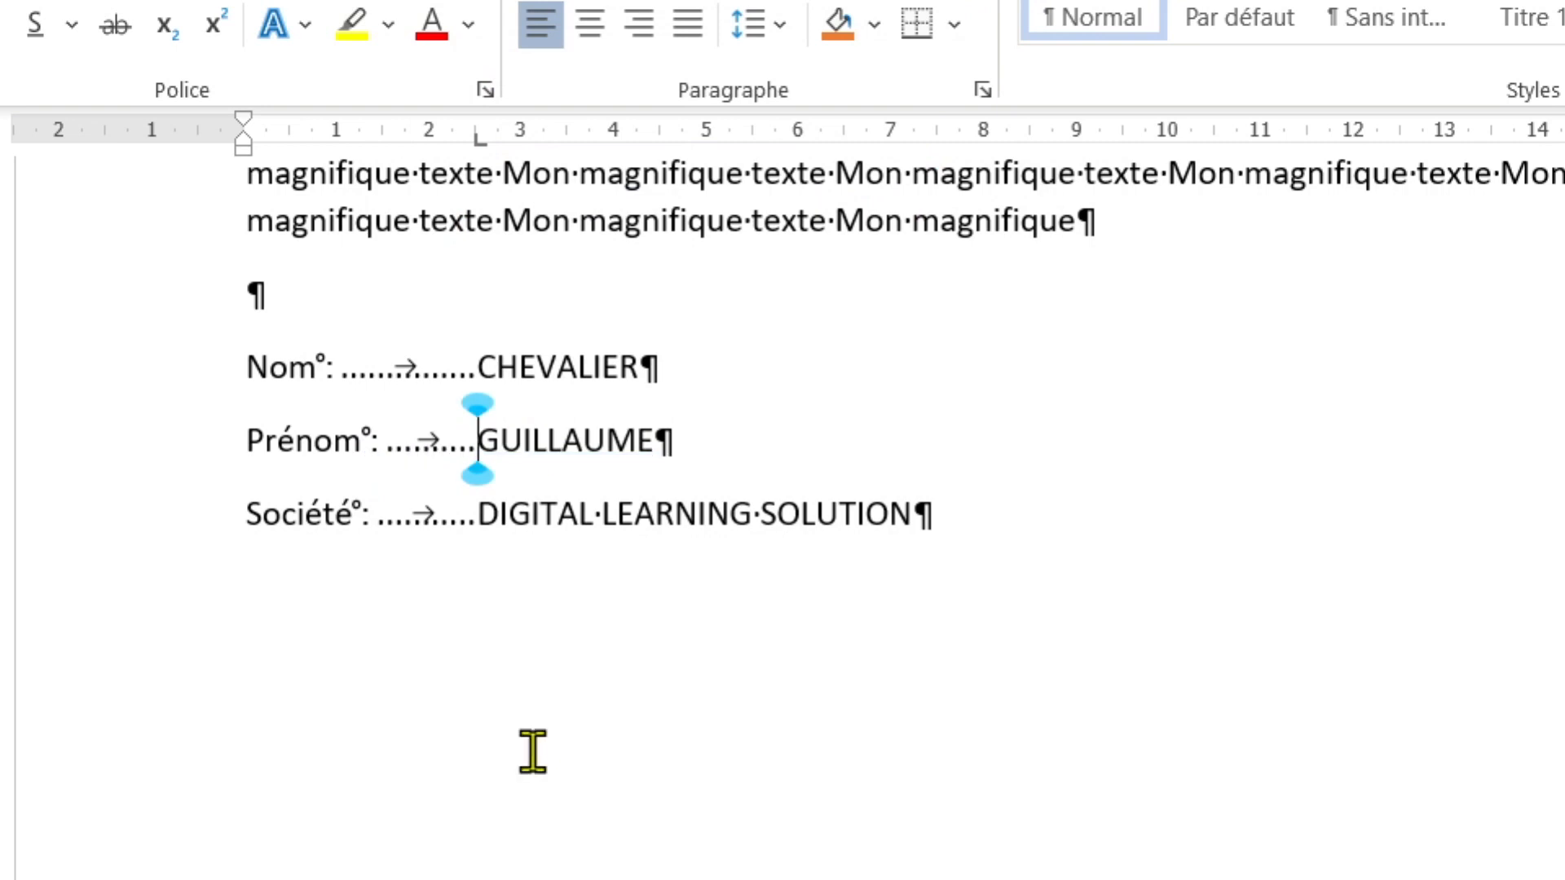
{"action": "scroll", "coordinate": [1110, 343], "scroll_direction": "down", "scroll_amount": 2}
{"action": "key", "text": "Down"}
{"action": "key", "text": "End"}
{"action": "key", "text": "Return"}
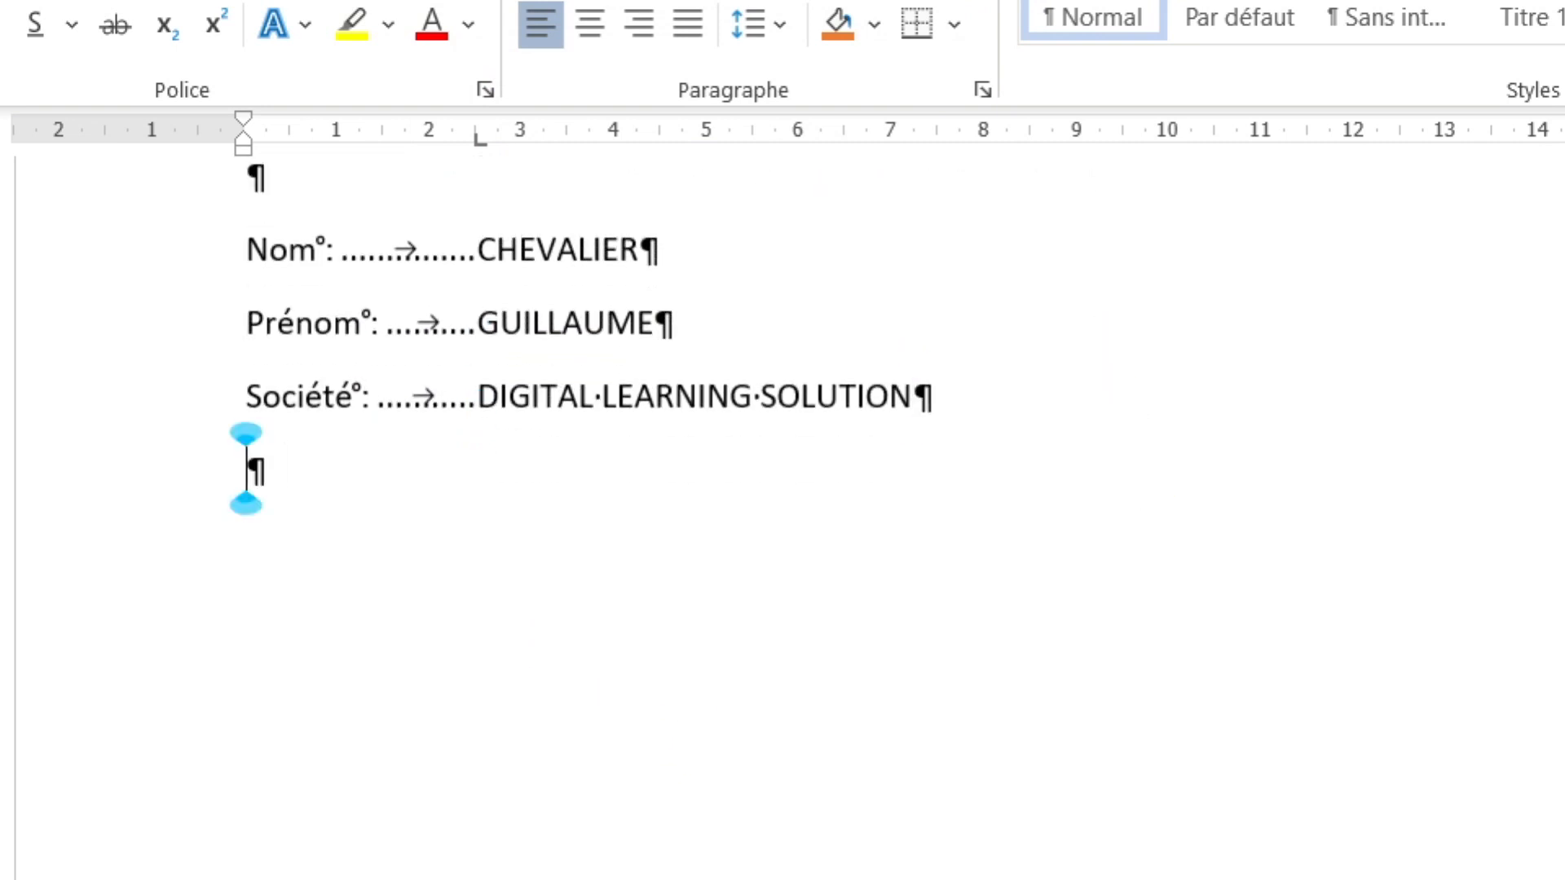
- Type 'Chapitre 2 :', hide formatting marks, and add a 13.5 cm dotted-leader tab stop
{"action": "key", "text": "Return"}
{"action": "type", "text": "Chapitre "}
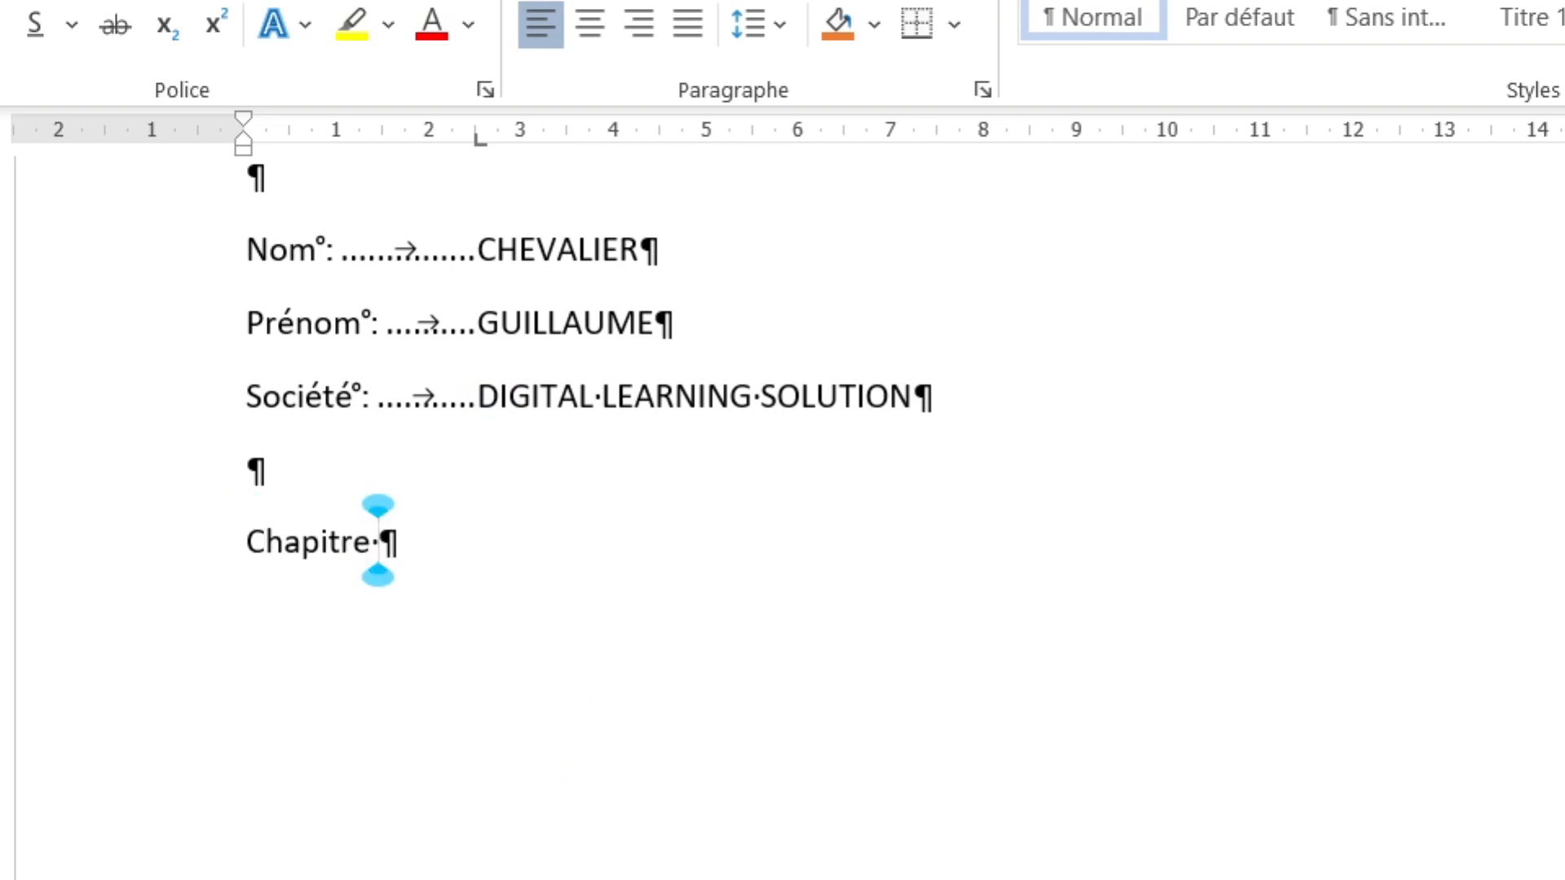
{"action": "type", "text": "2 :"}
{"action": "key", "text": "ctrl+shift+8"}
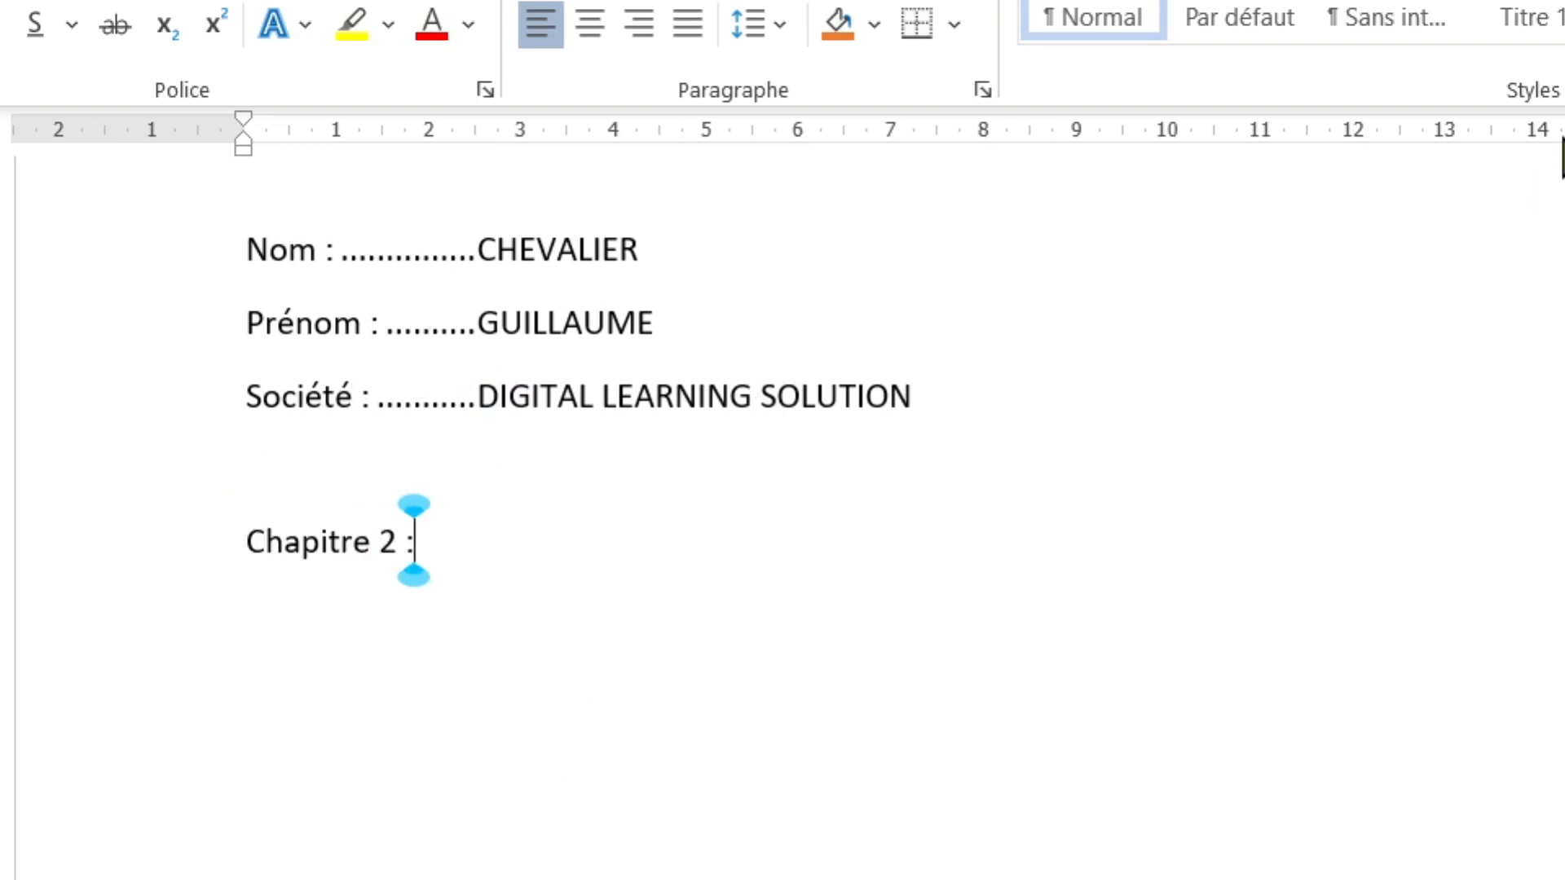
{"action": "double_click", "coordinate": [1503, 153]}
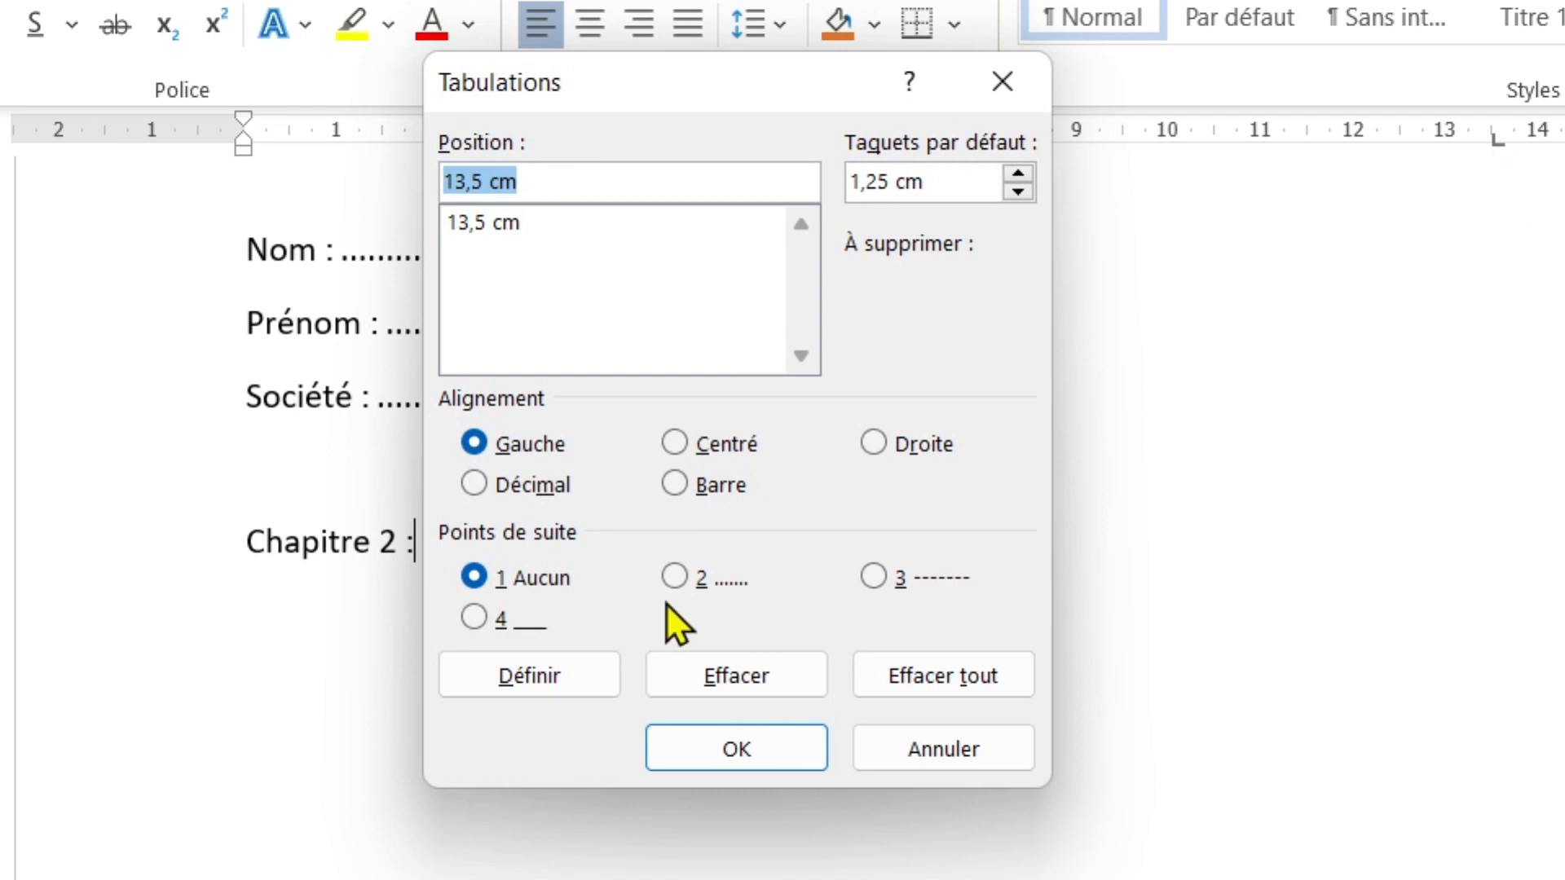
{"action": "left_click", "coordinate": [684, 580]}
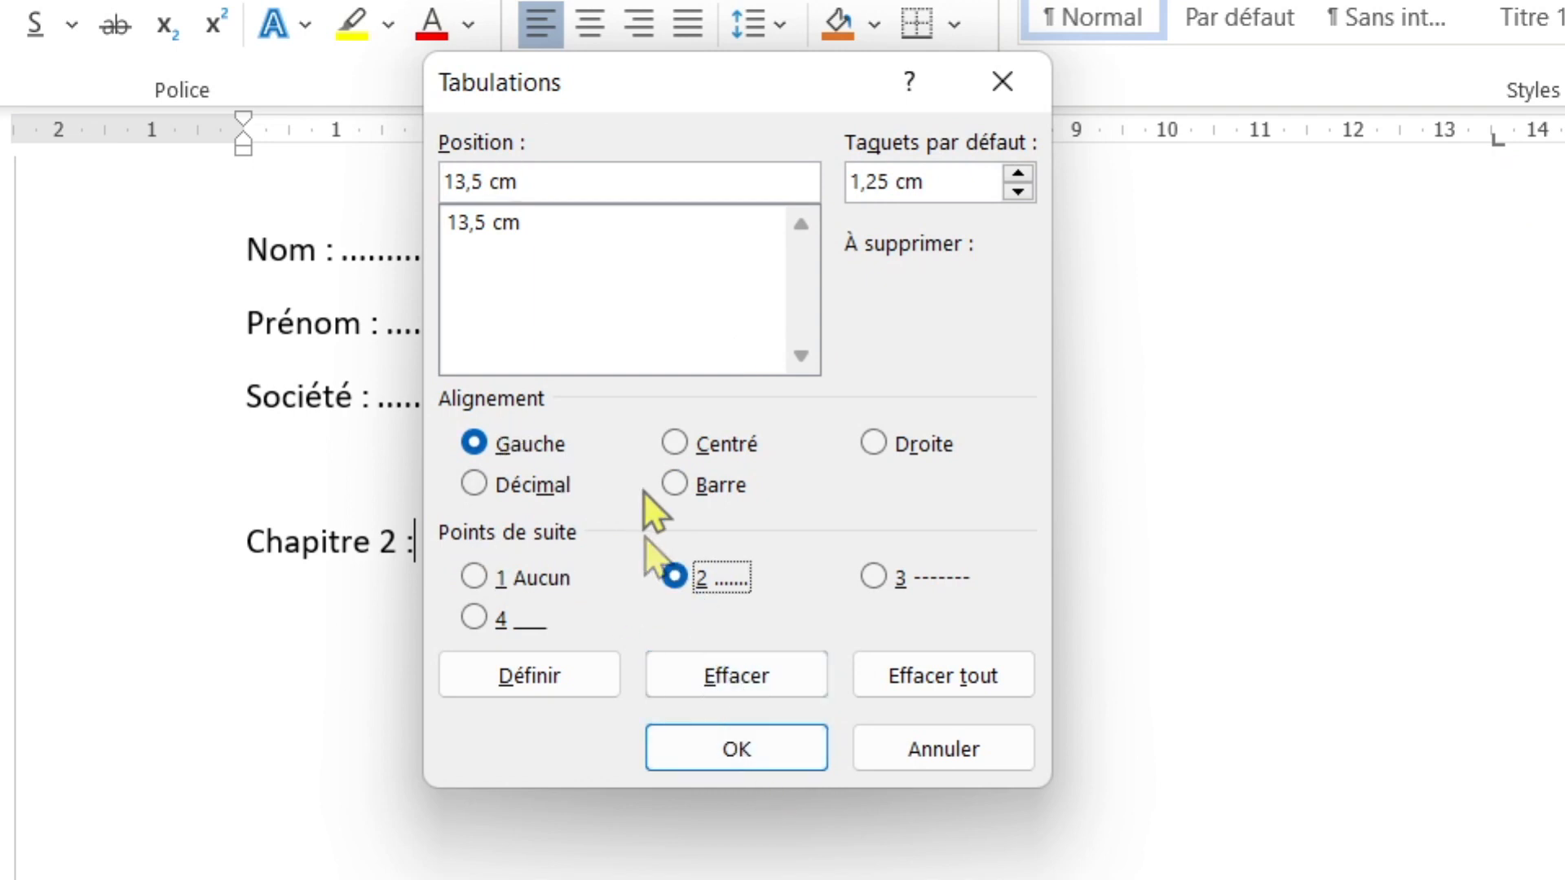
{"action": "left_click", "coordinate": [580, 673]}
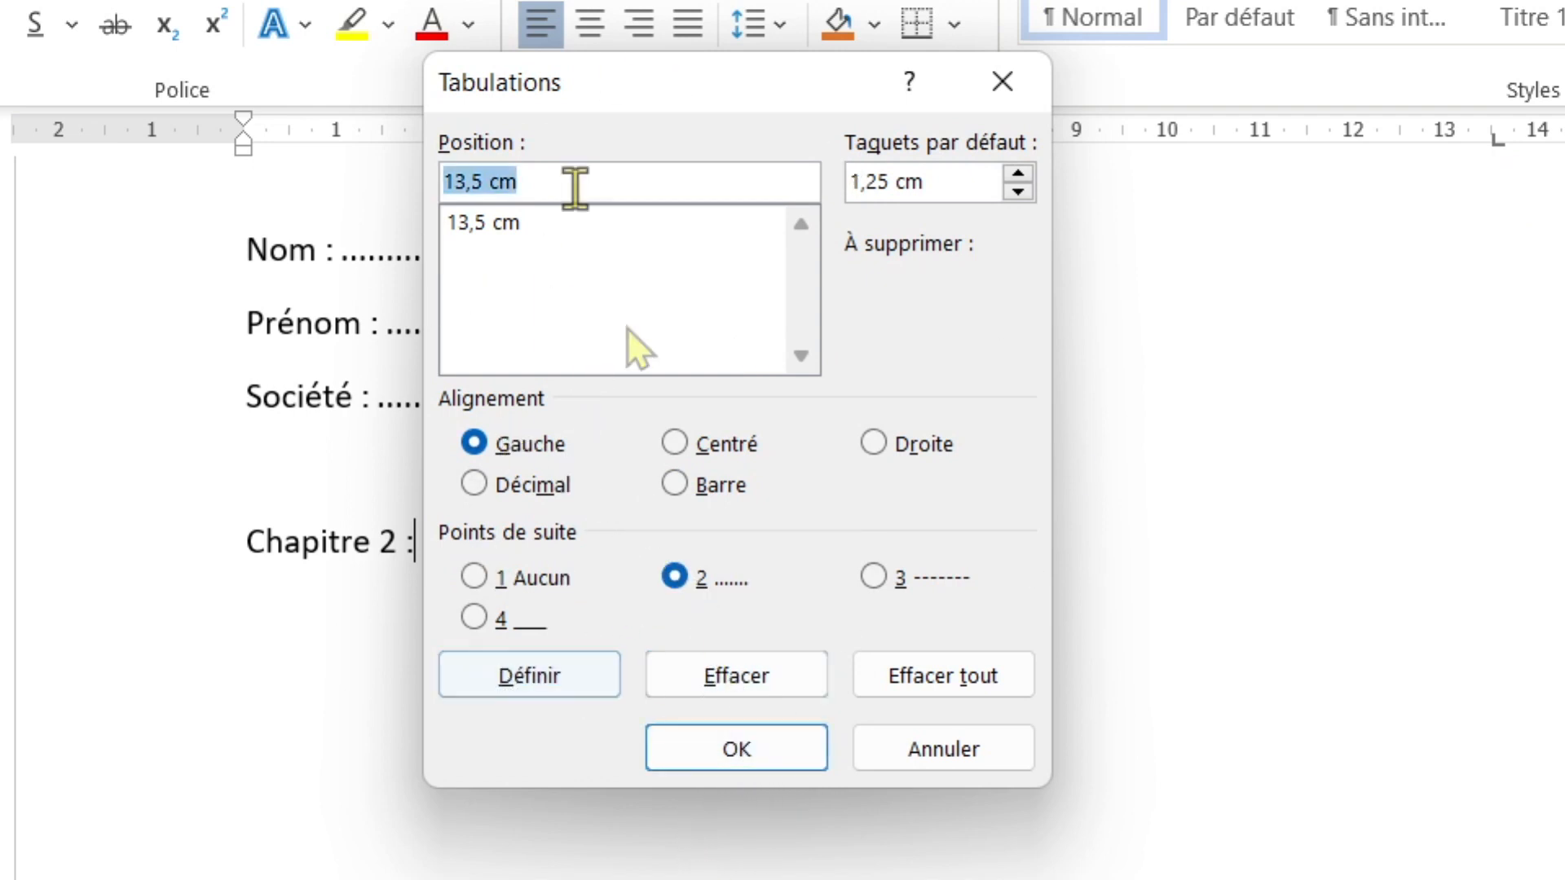
{"action": "left_click", "coordinate": [789, 742]}
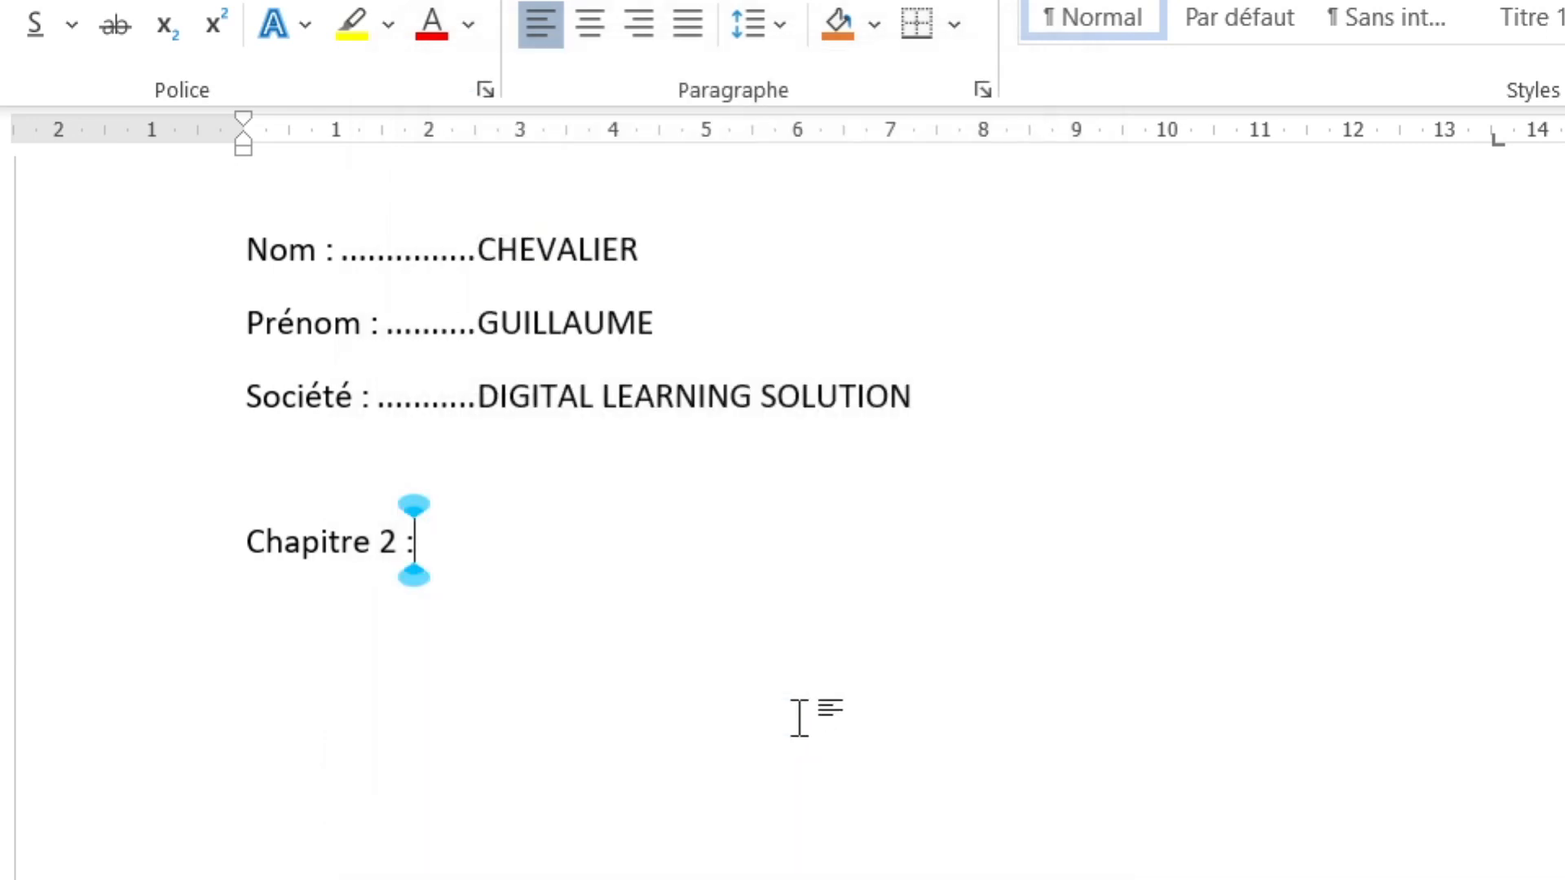
- Complete 'Chapitre 2 :' with dots to 'P 5' and add 'Chapitre 3 :' dotted to 'P 8'
{"action": "key", "text": "Tab"}
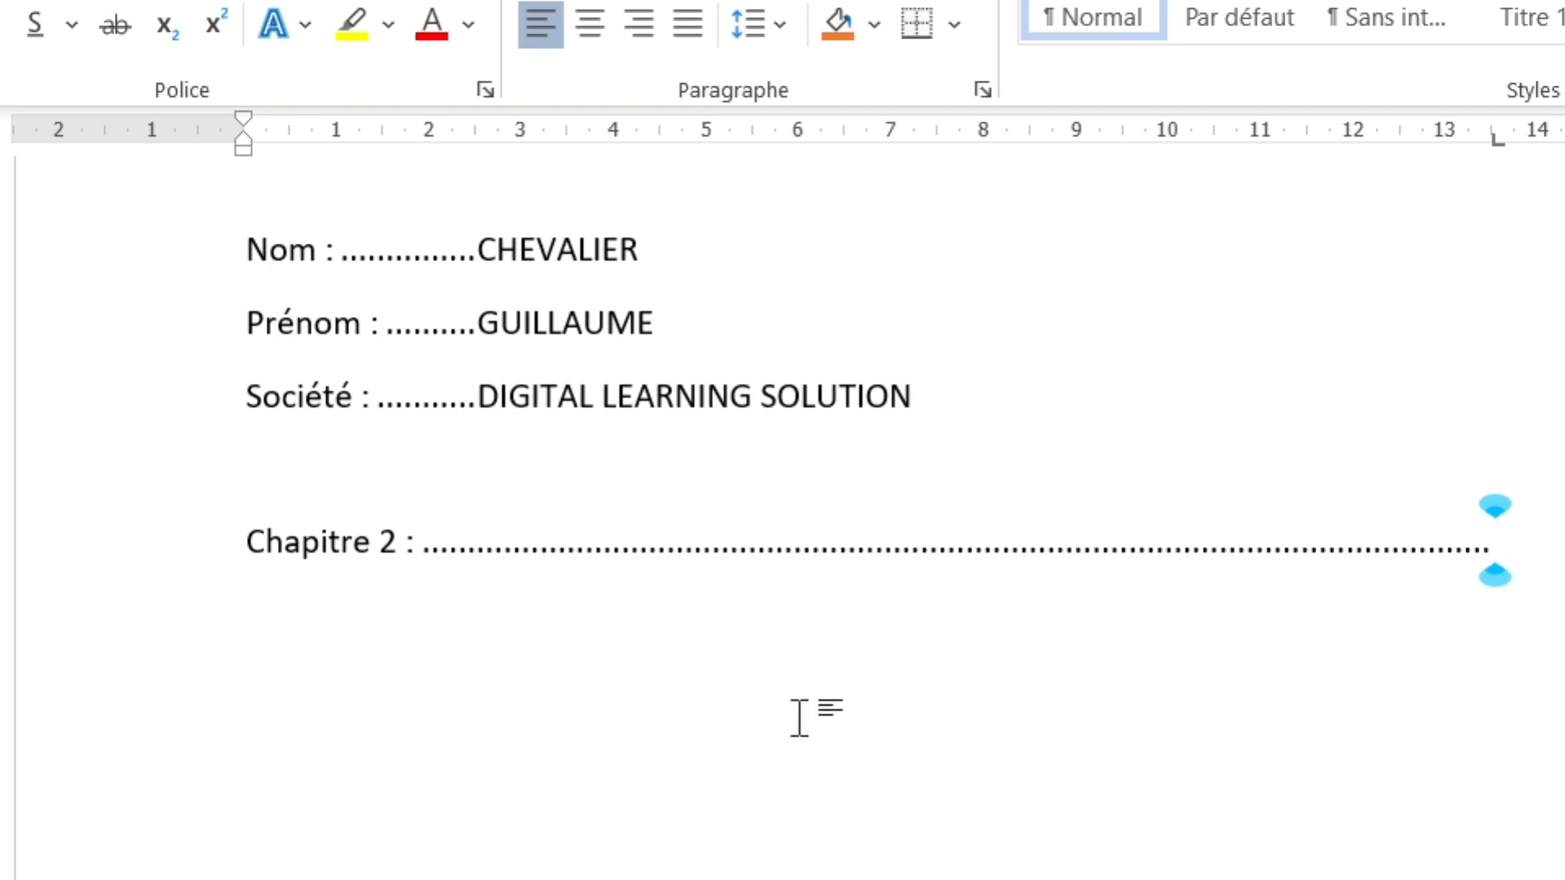
{"action": "type", "text": "P 5"}
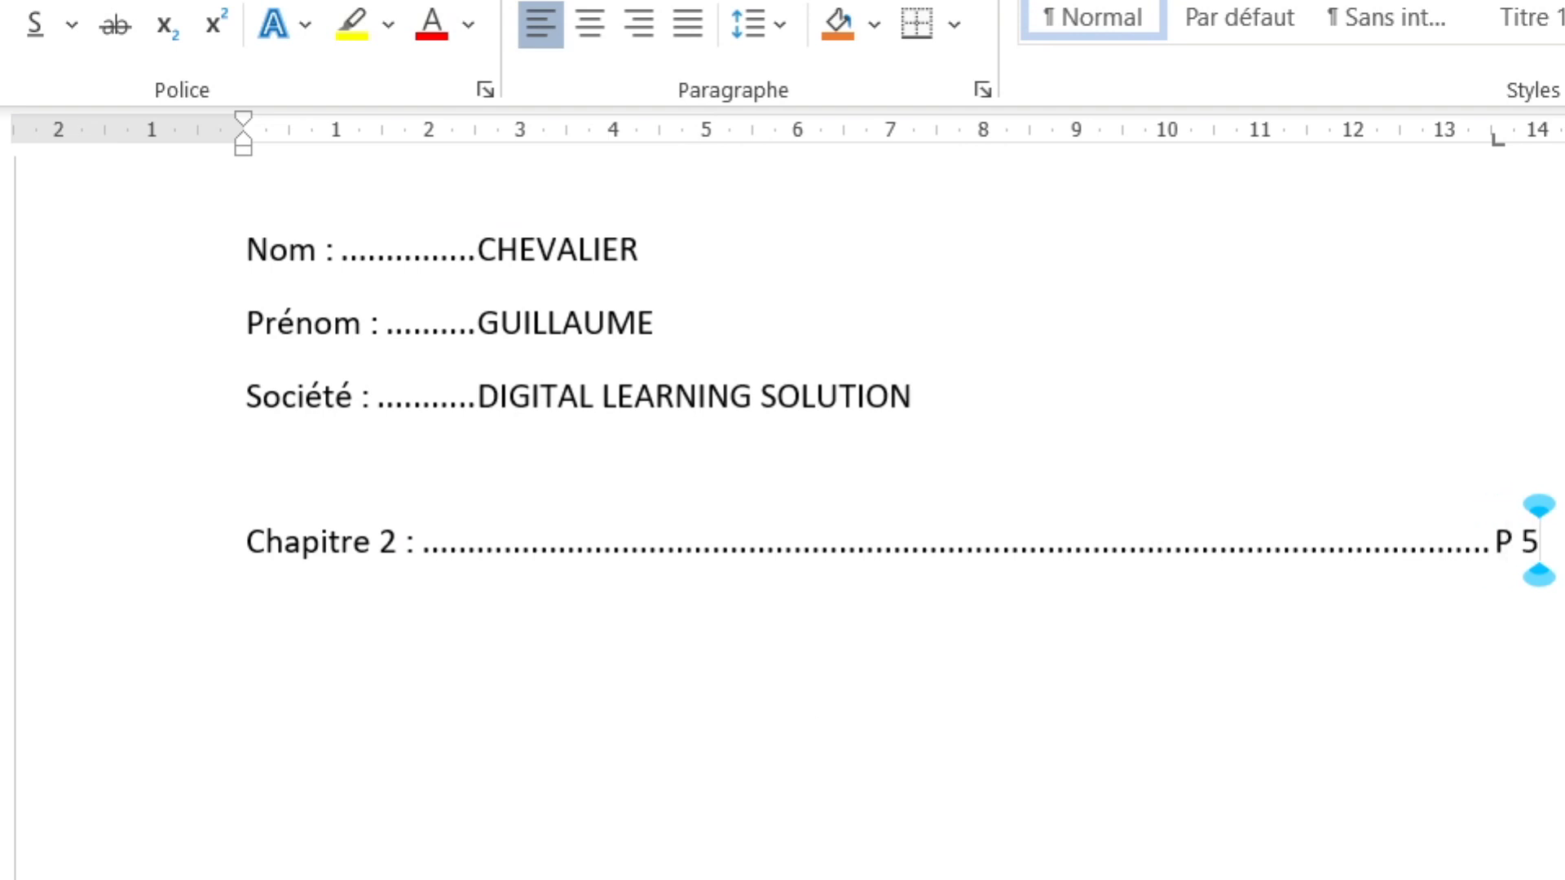
{"action": "key", "text": "Return"}
{"action": "type", "text": "Chapitre 3 :"}
{"action": "key", "text": "Tab"}
{"action": "type", "text": "P 8"}
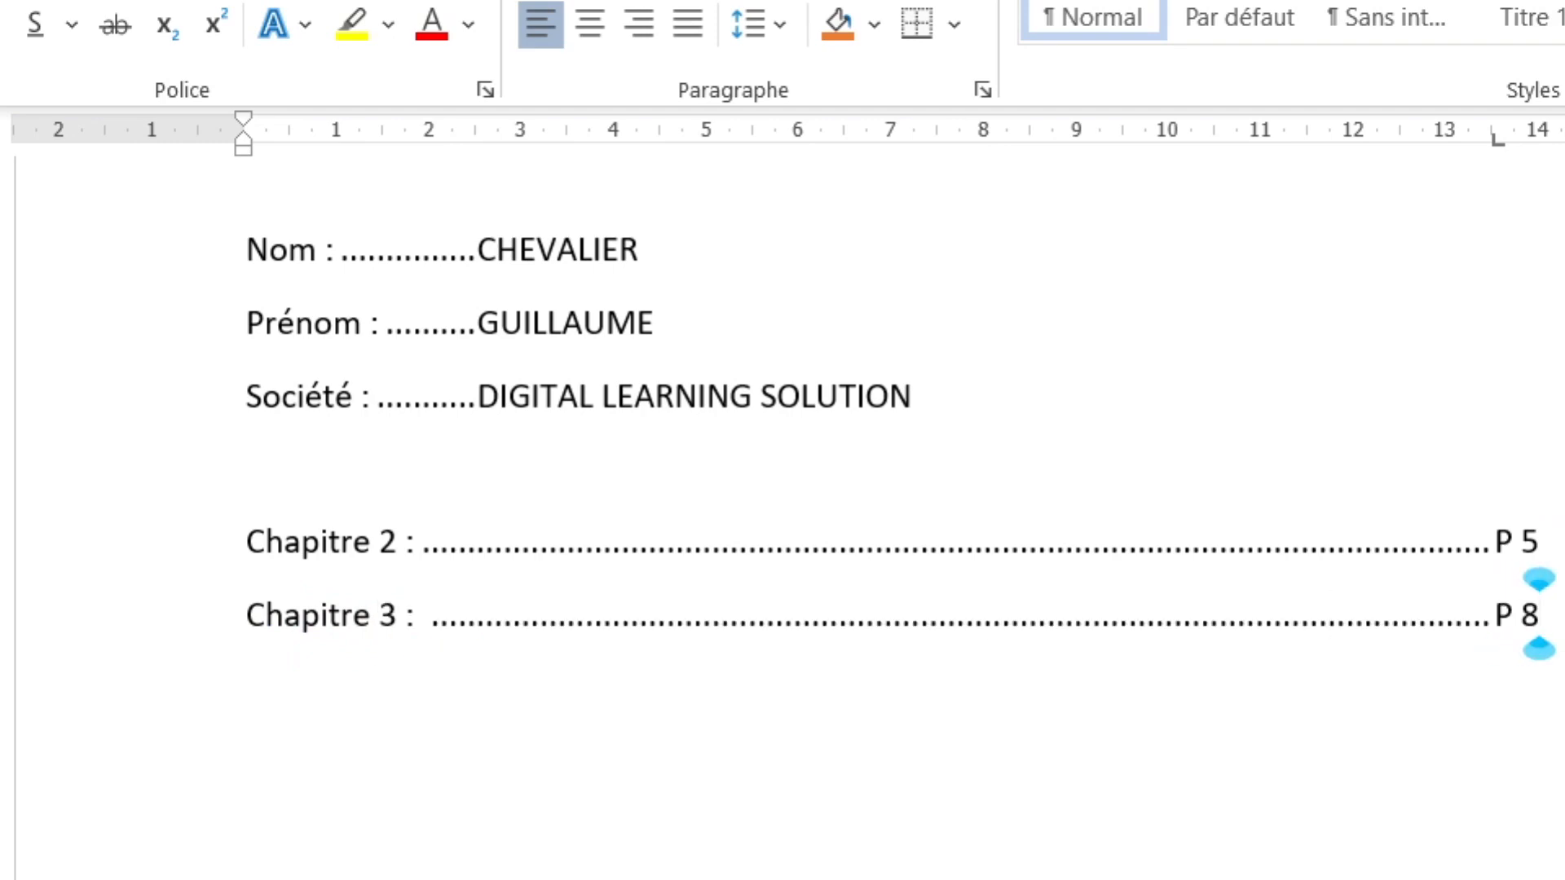
{"action": "left_click", "coordinate": [950, 269]}
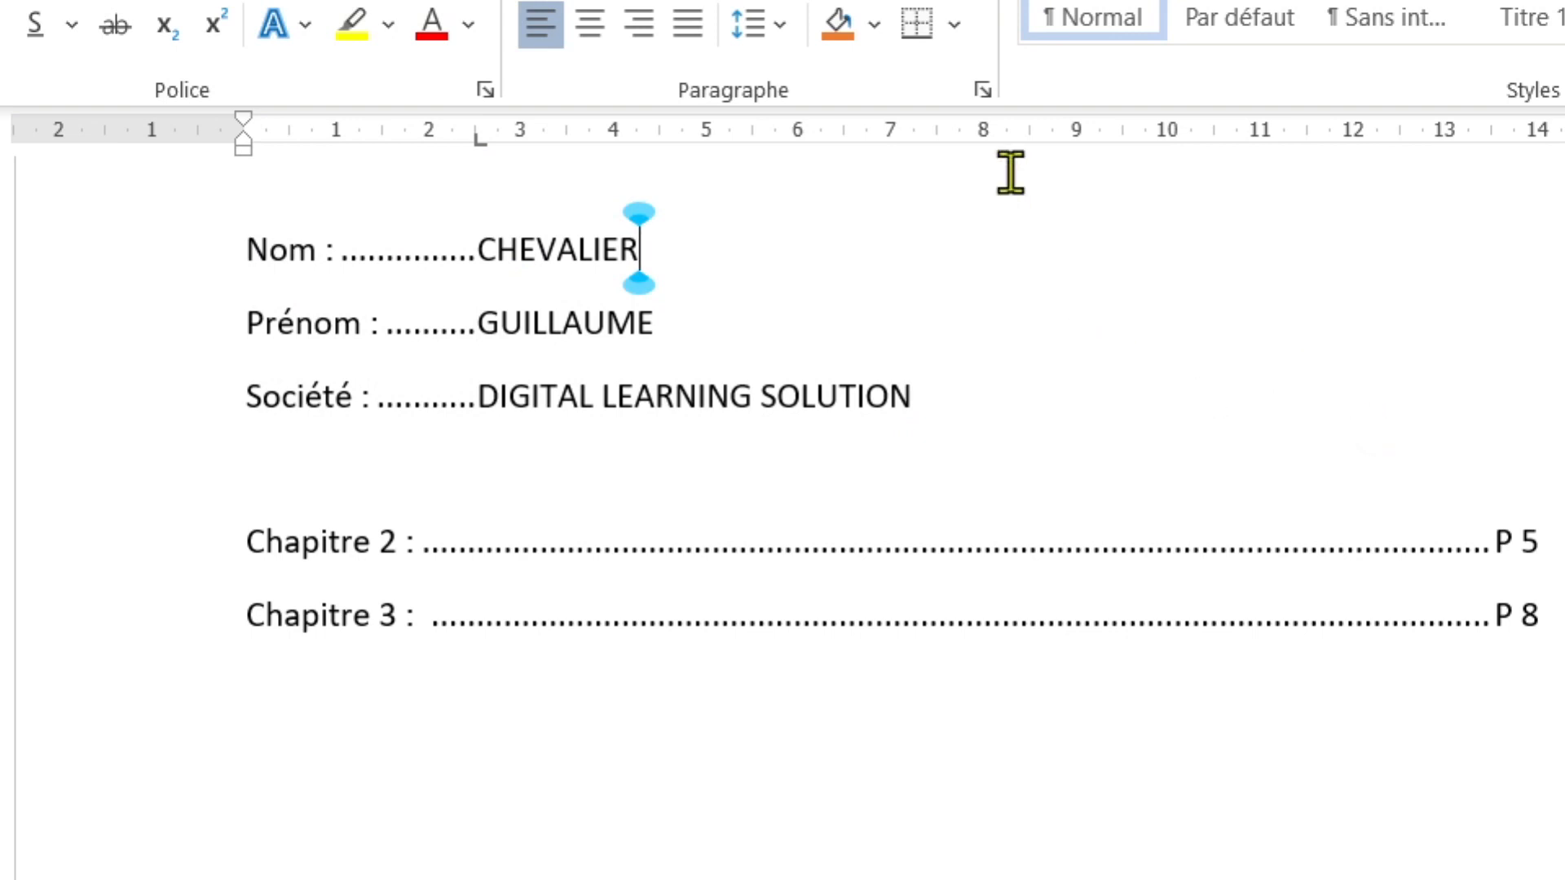
- Add a 9 cm tab stop to the Nom, Prénom and Société lines and show formatting marks
{"action": "left_click", "coordinate": [1010, 388]}
{"action": "left_click_drag", "start_coordinate": [1010, 388], "coordinate": [295, 249]}
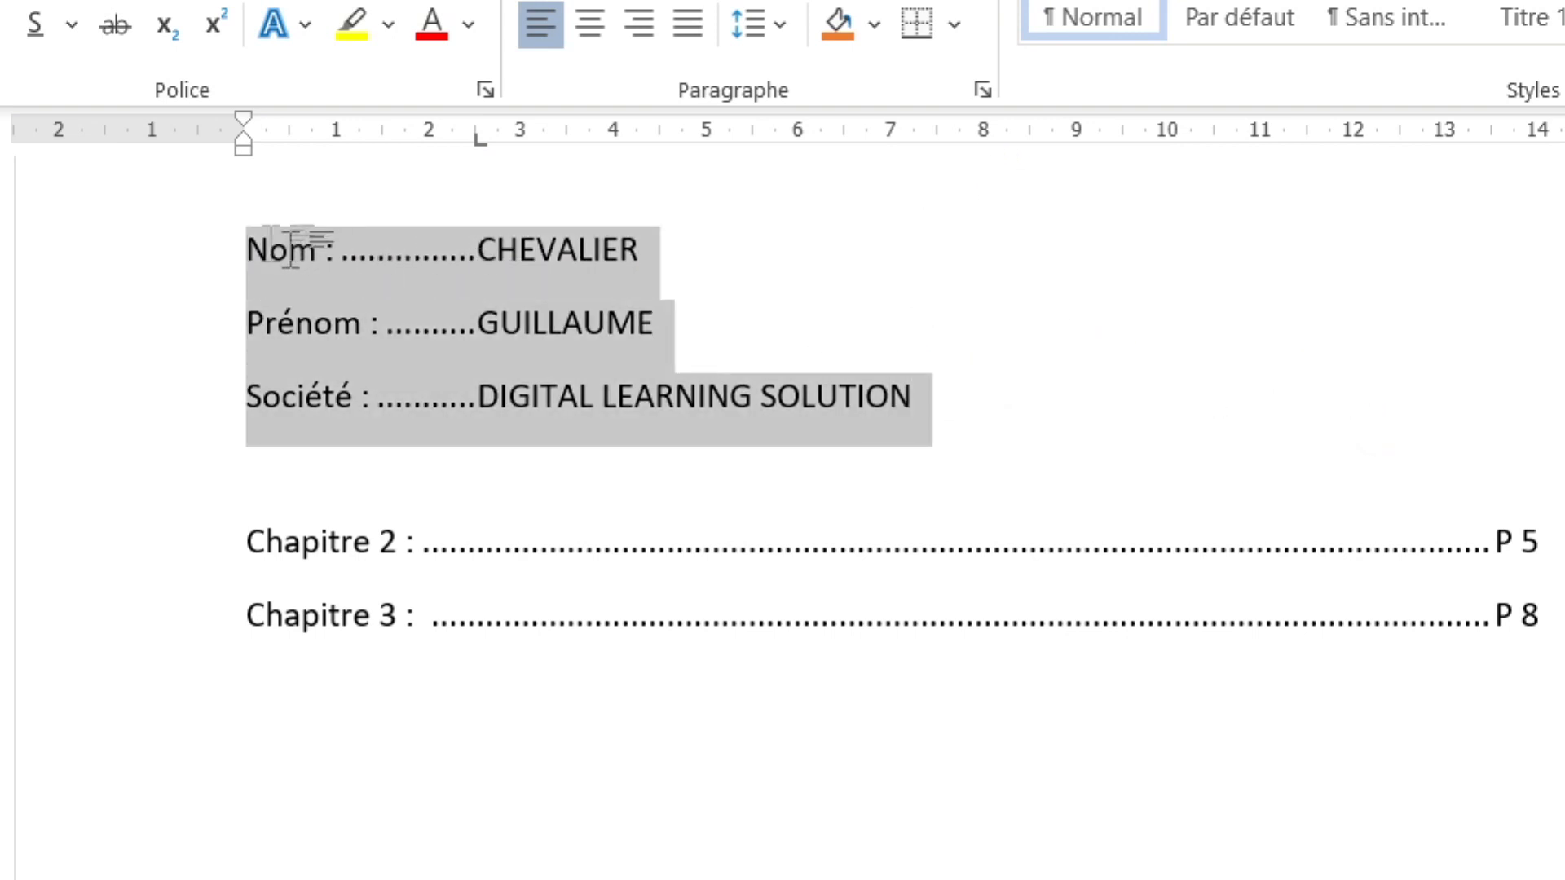
{"action": "left_click", "coordinate": [1057, 153]}
{"action": "left_click", "coordinate": [1065, 255]}
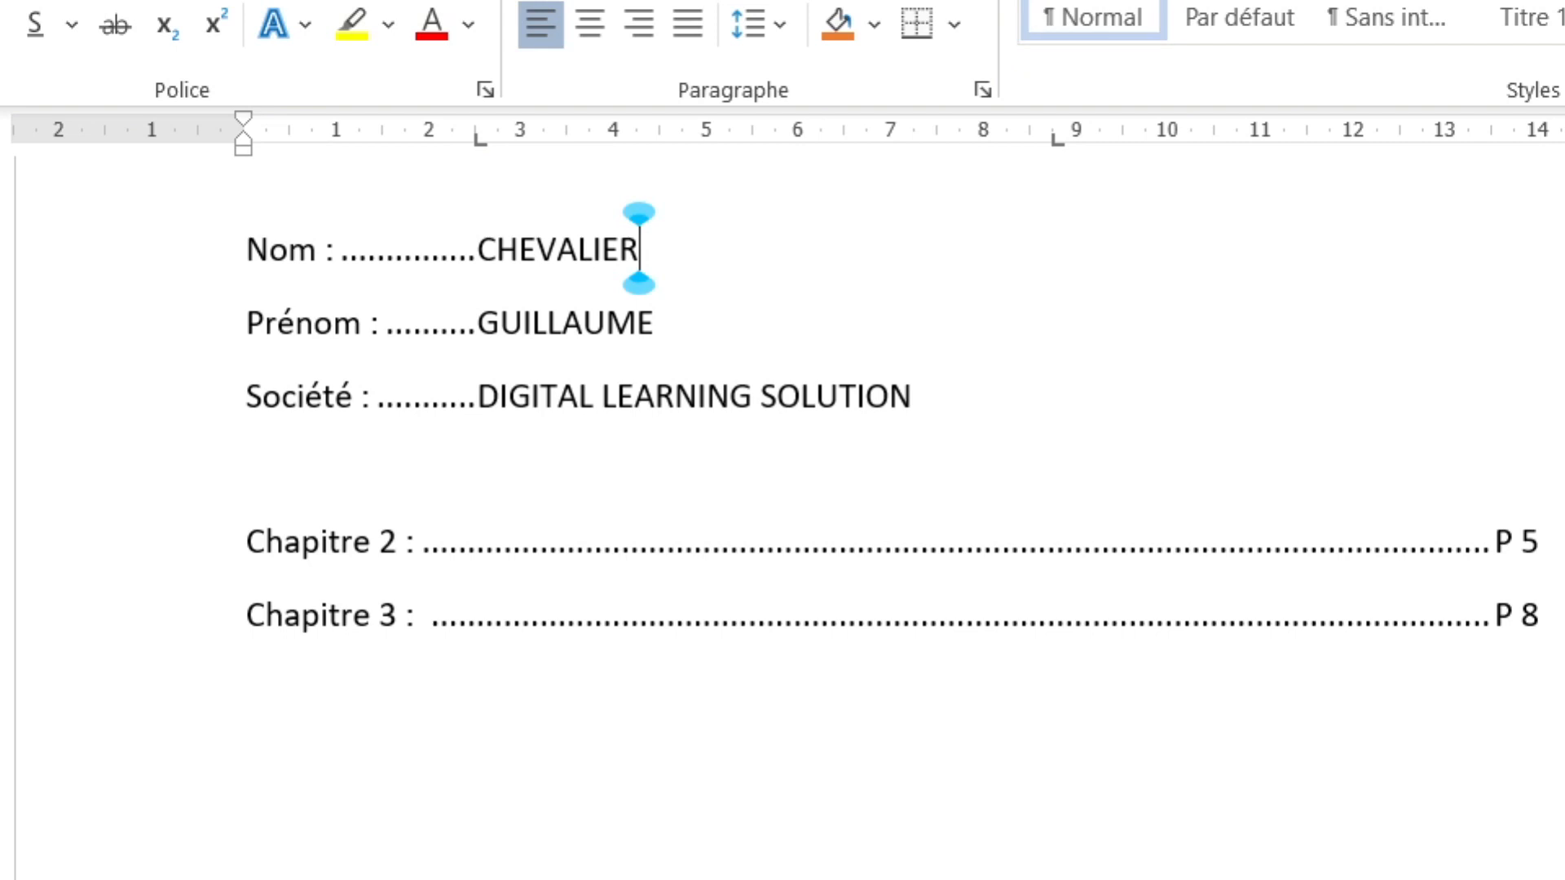
{"action": "left_click", "coordinate": [966, 5]}
- Tab to 9 cm on each line and type 'Numéro de tel', 'email :' and 'haricot :'
{"action": "key", "text": "Tab"}
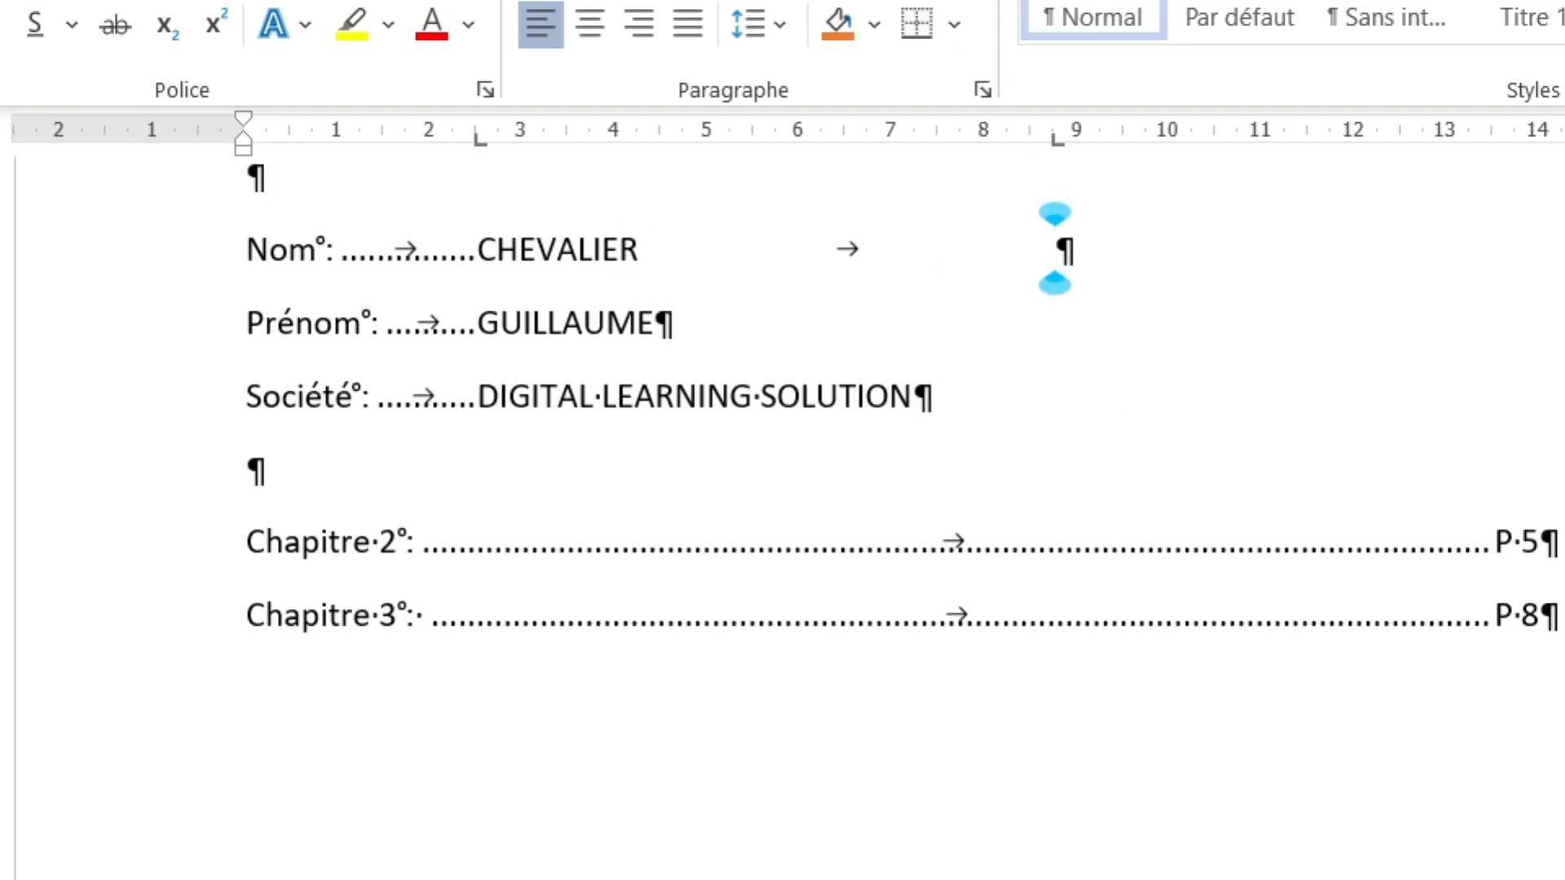
{"action": "type", "text": "Numé"}
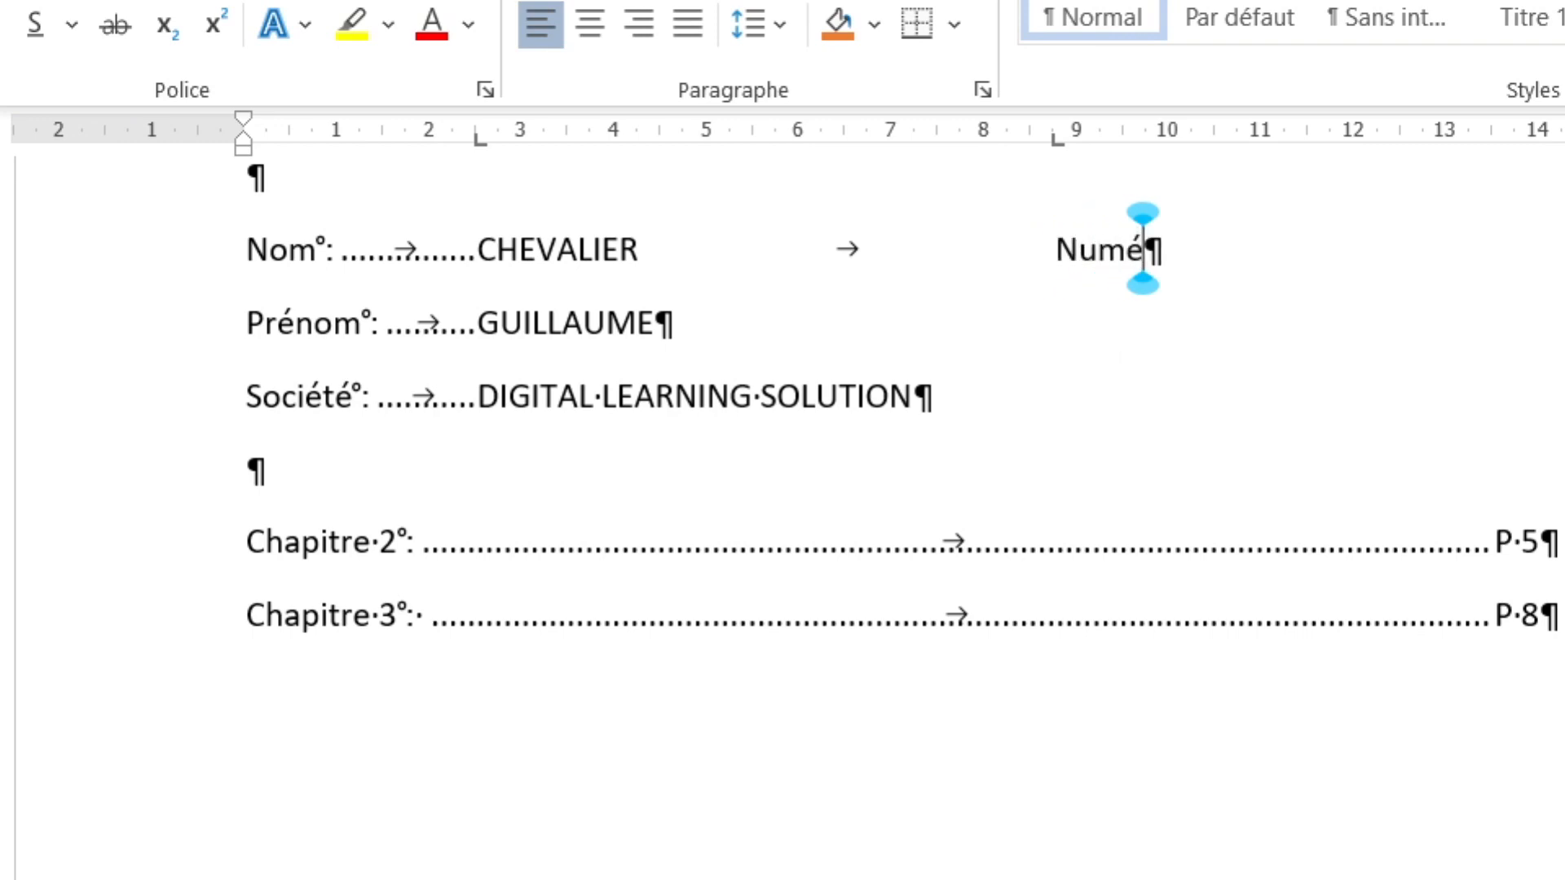
{"action": "type", "text": "ro de tel"}
{"action": "key", "text": "Down"}
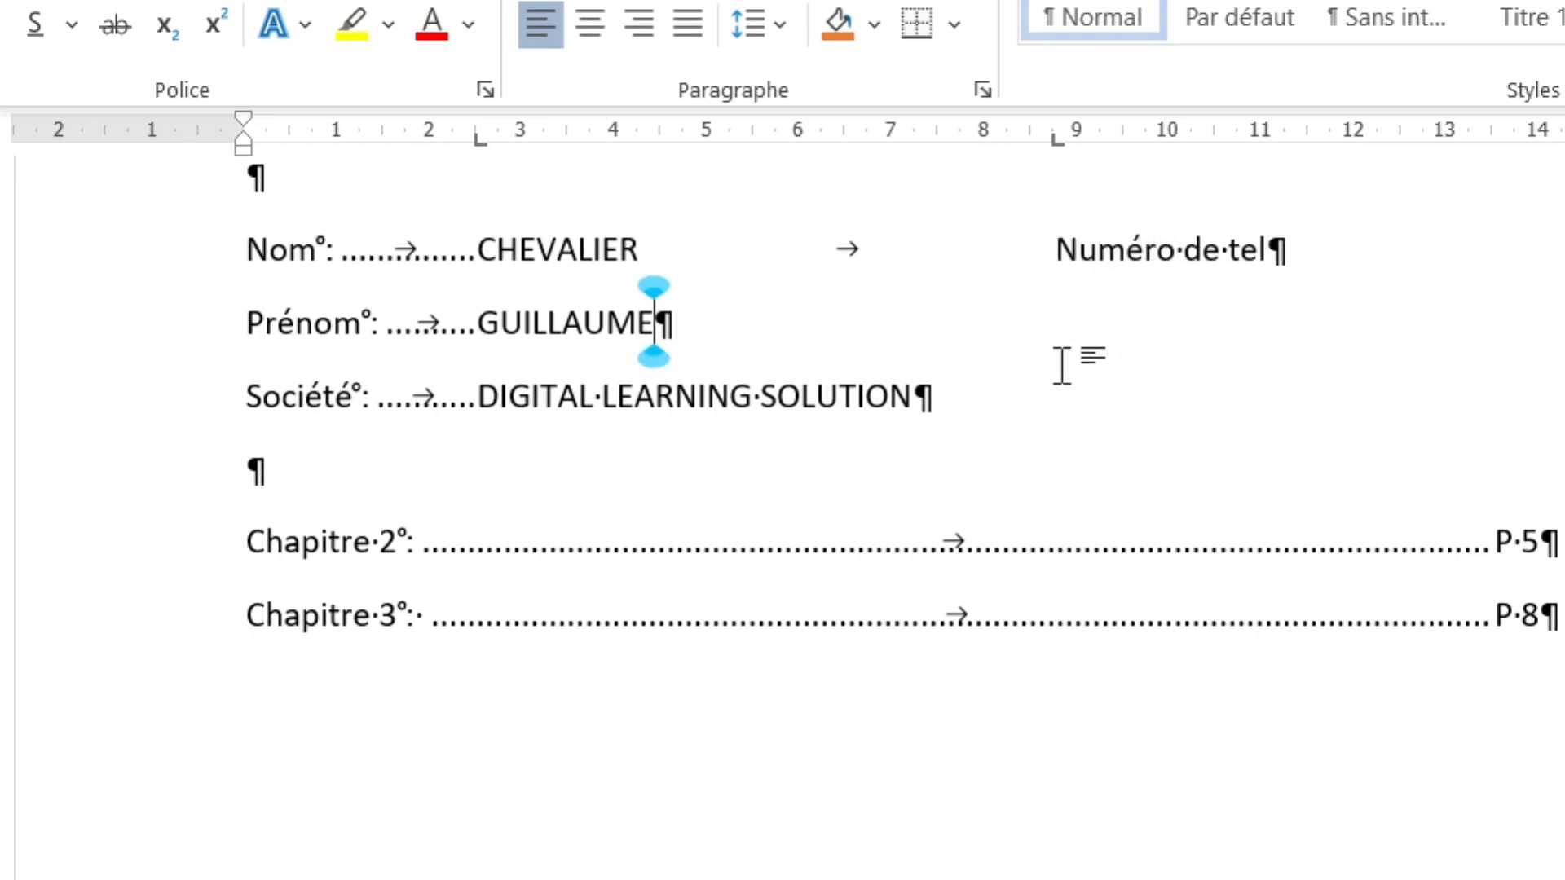
{"action": "key", "text": "Tab"}
{"action": "type", "text": "email°:"}
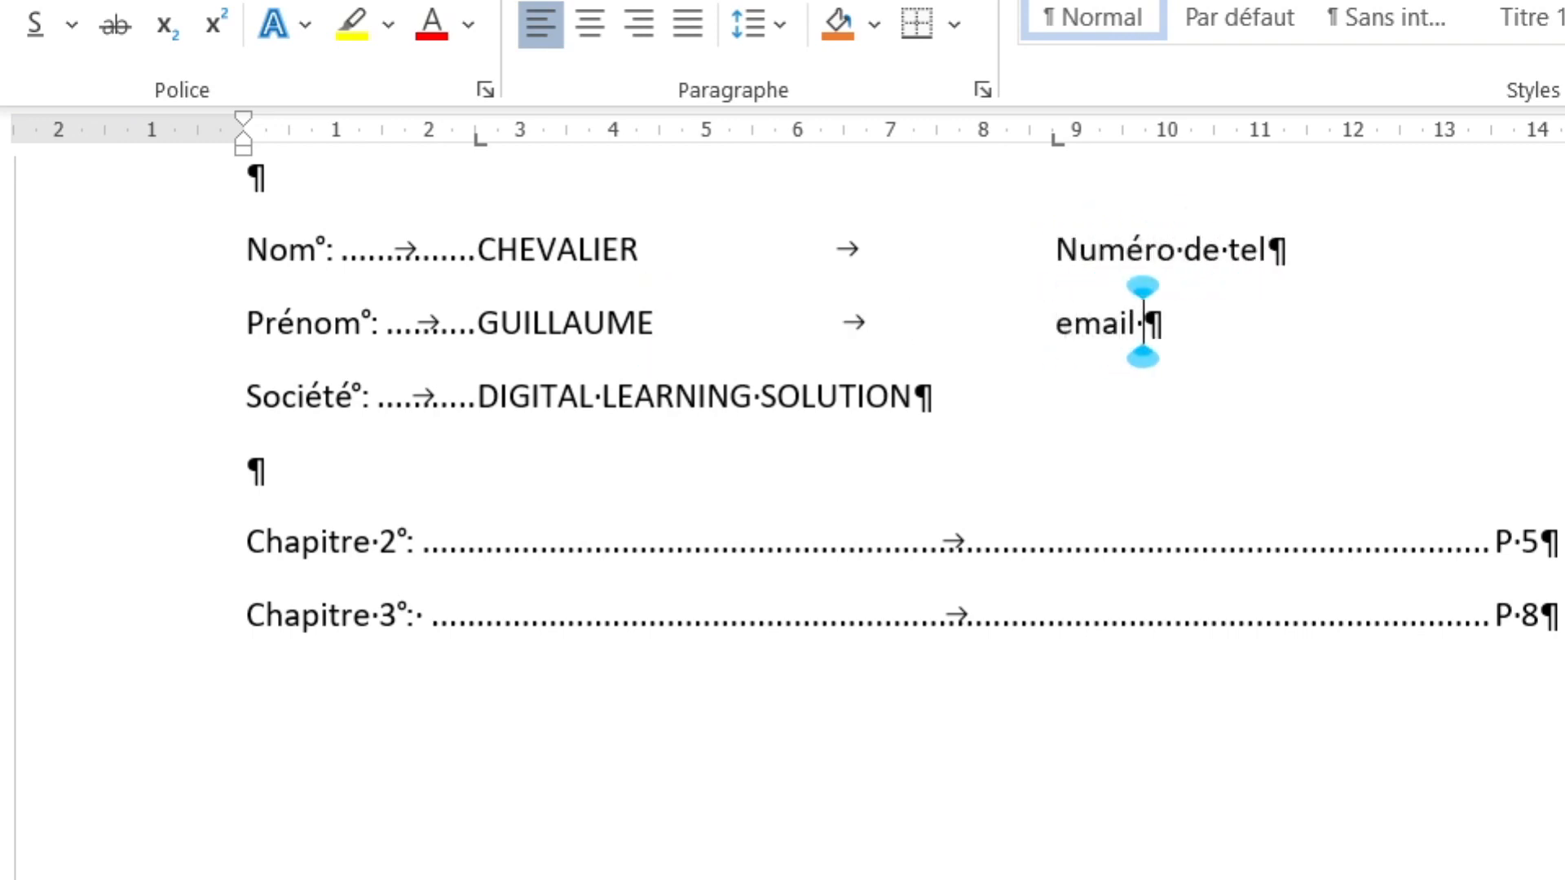
{"action": "key", "text": "Down"}
{"action": "key", "text": "Tab"}
{"action": "type", "text": "haricot°:"}
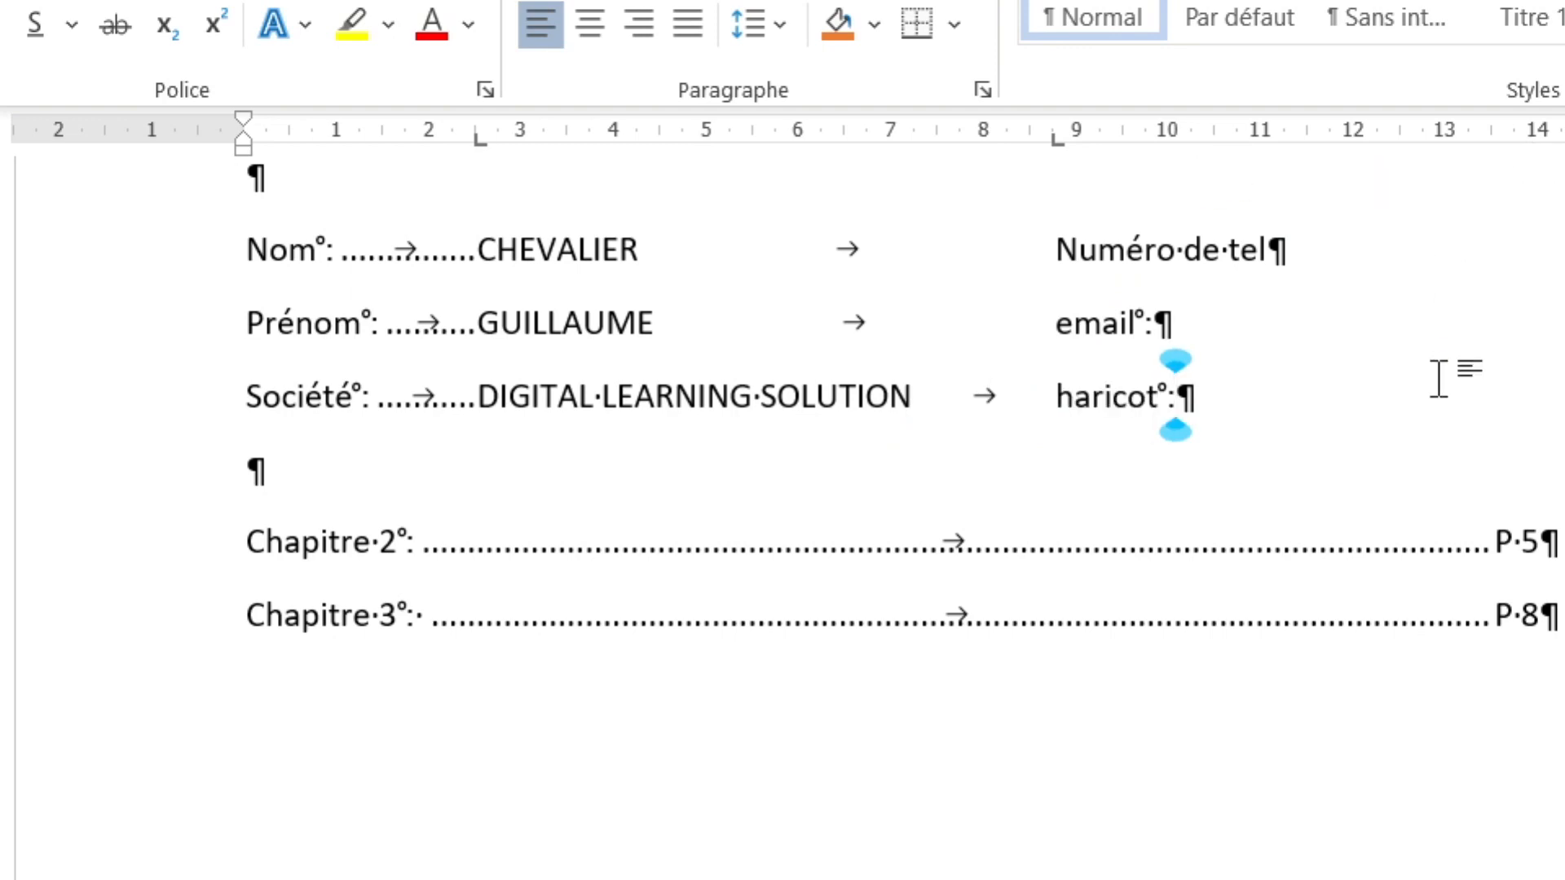
{"action": "left_click_drag", "start_coordinate": [1194, 403], "coordinate": [244, 244]}
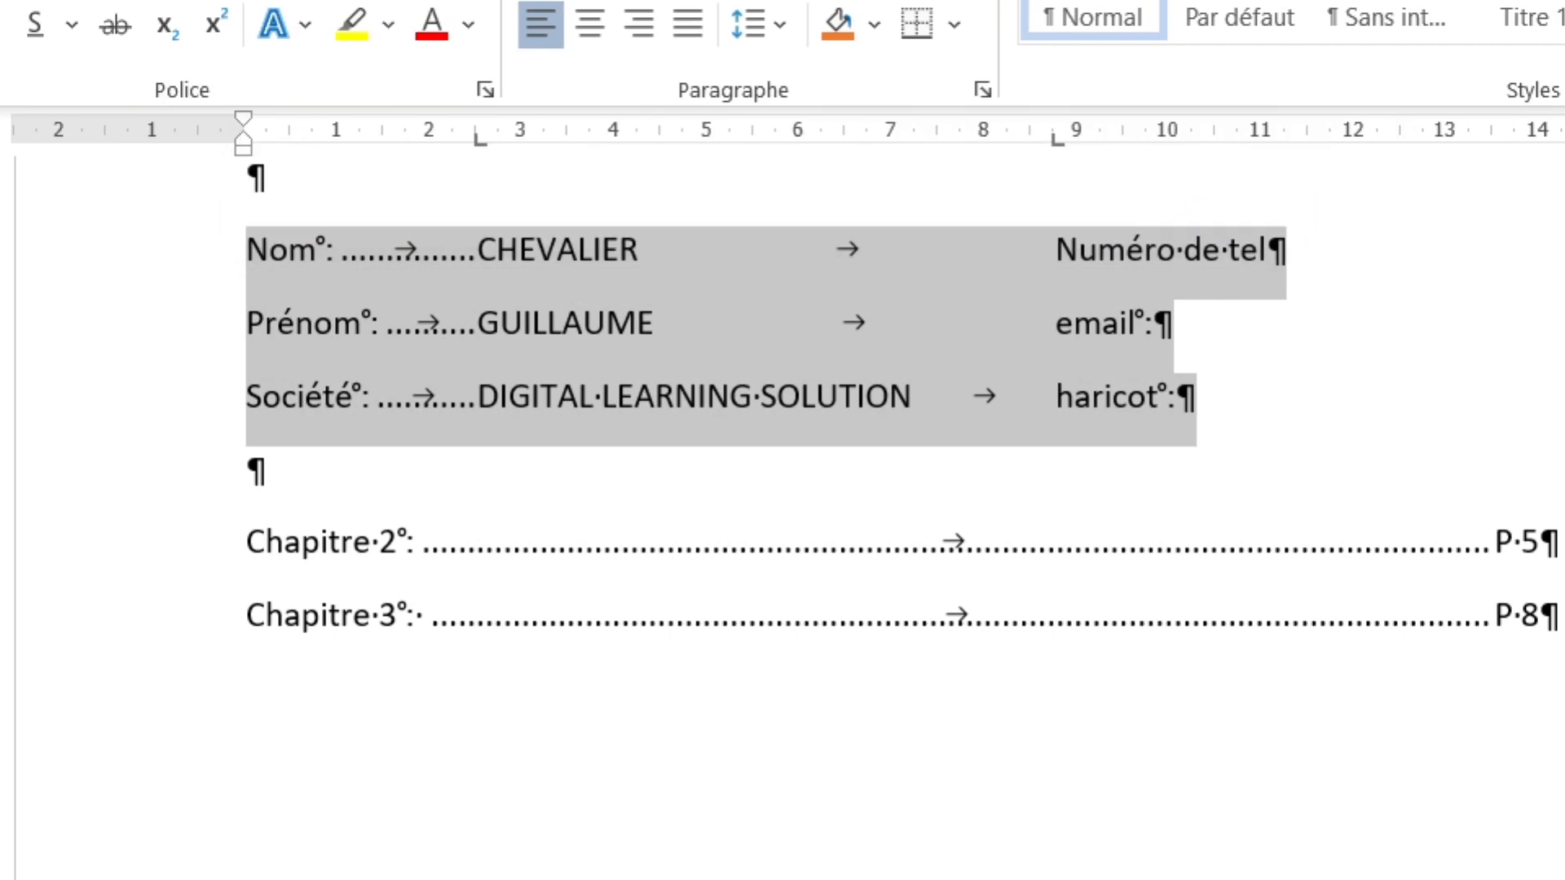
- Create a 13.5 cm tab stop with a dotted leader on the selected lines
{"action": "double_click", "coordinate": [1498, 135]}
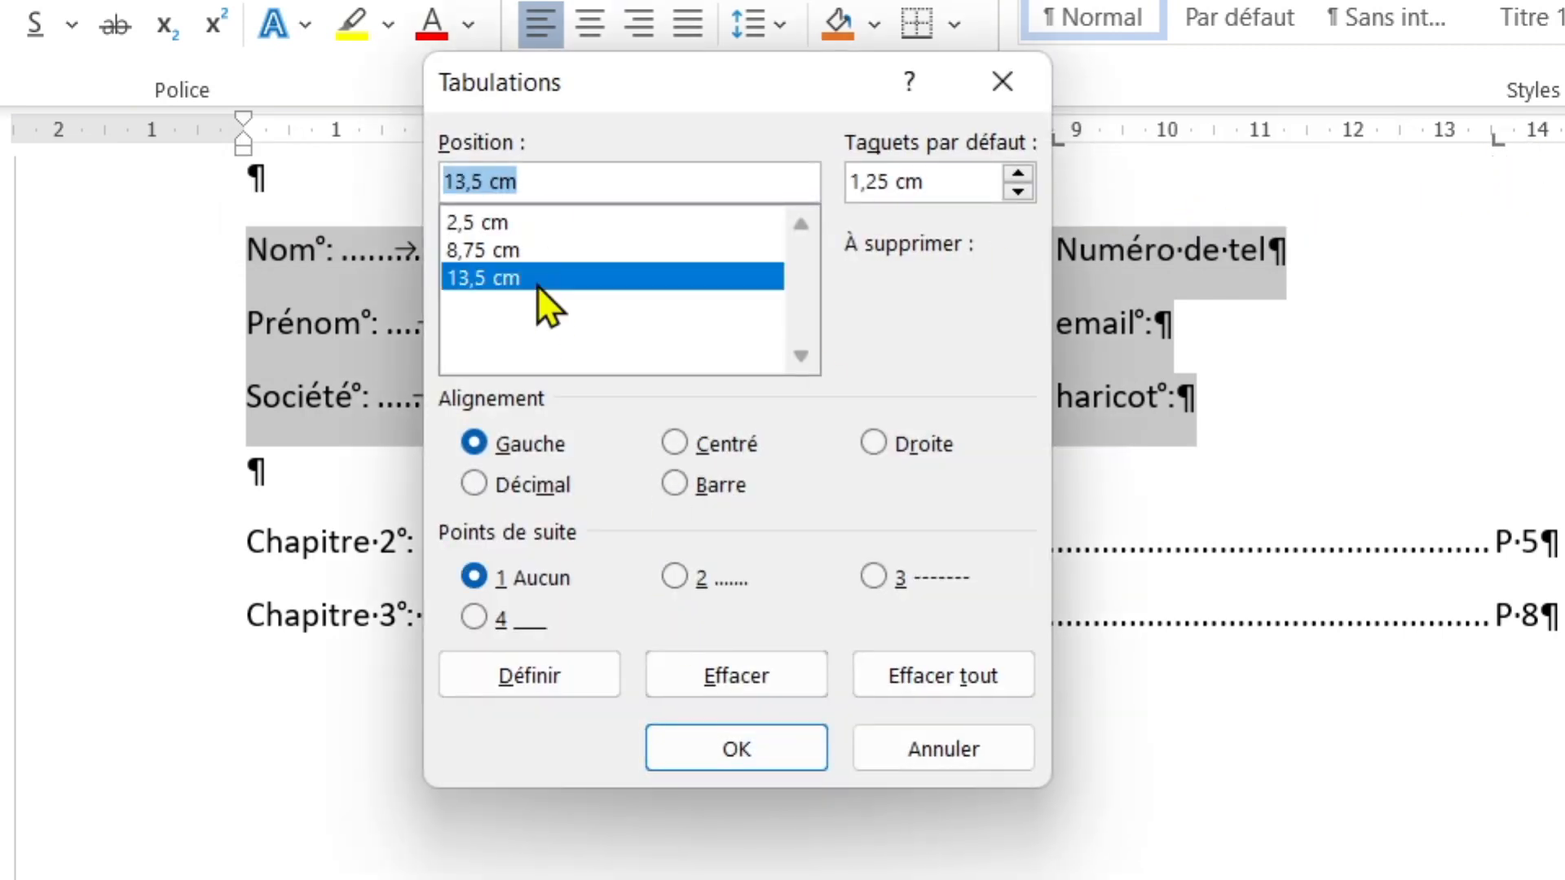
{"action": "left_click", "coordinate": [691, 580]}
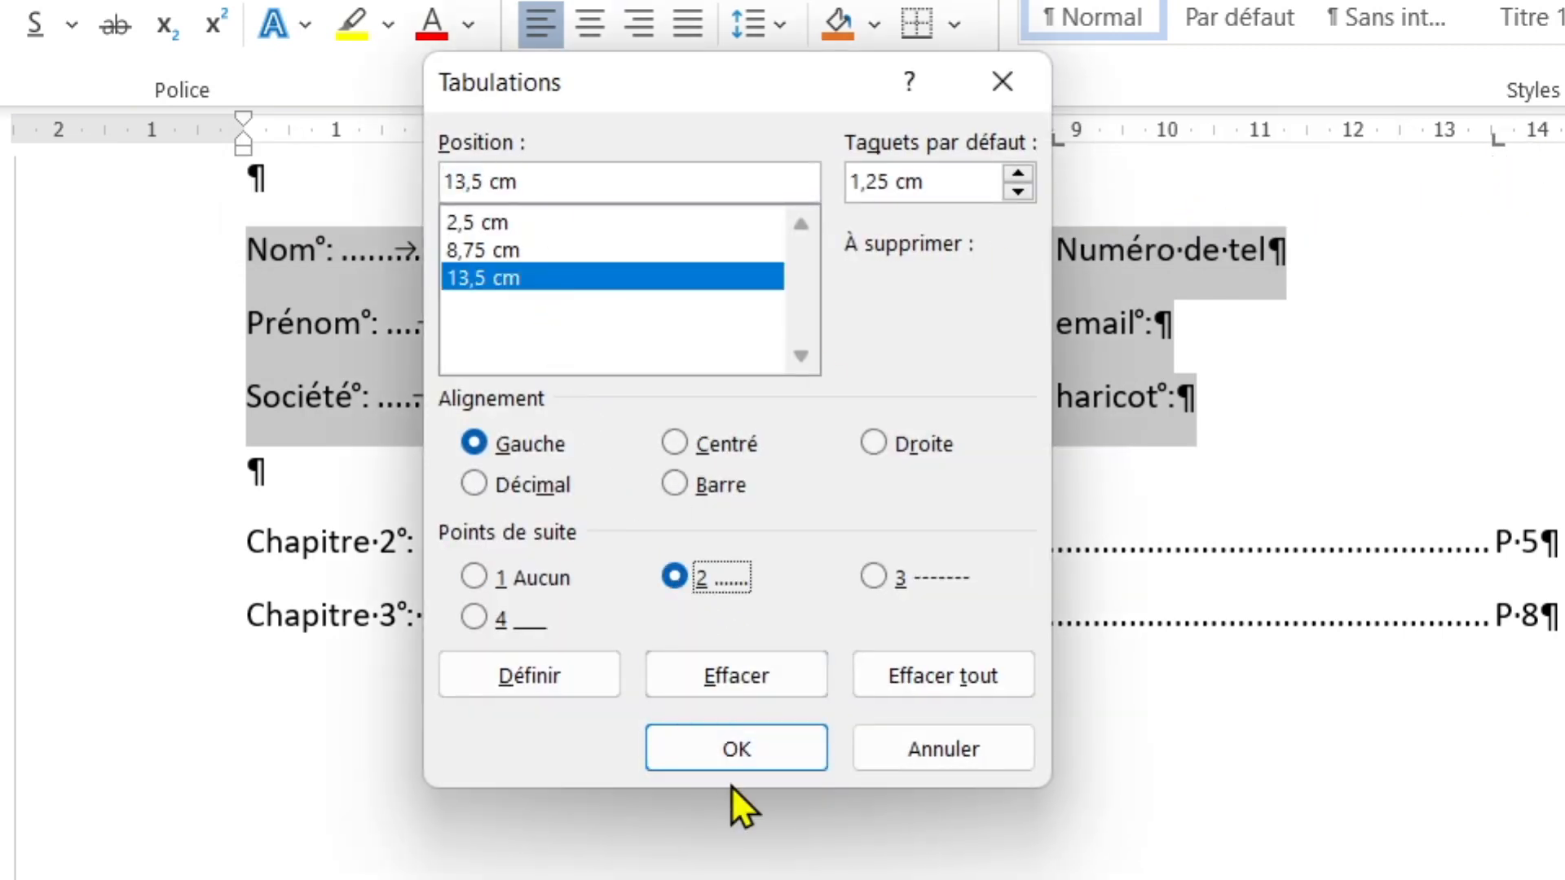
{"action": "left_click", "coordinate": [736, 749]}
- Fill the Numéro de tel, email and haricot lines with dots, then hide formatting marks
{"action": "left_click", "coordinate": [1386, 255]}
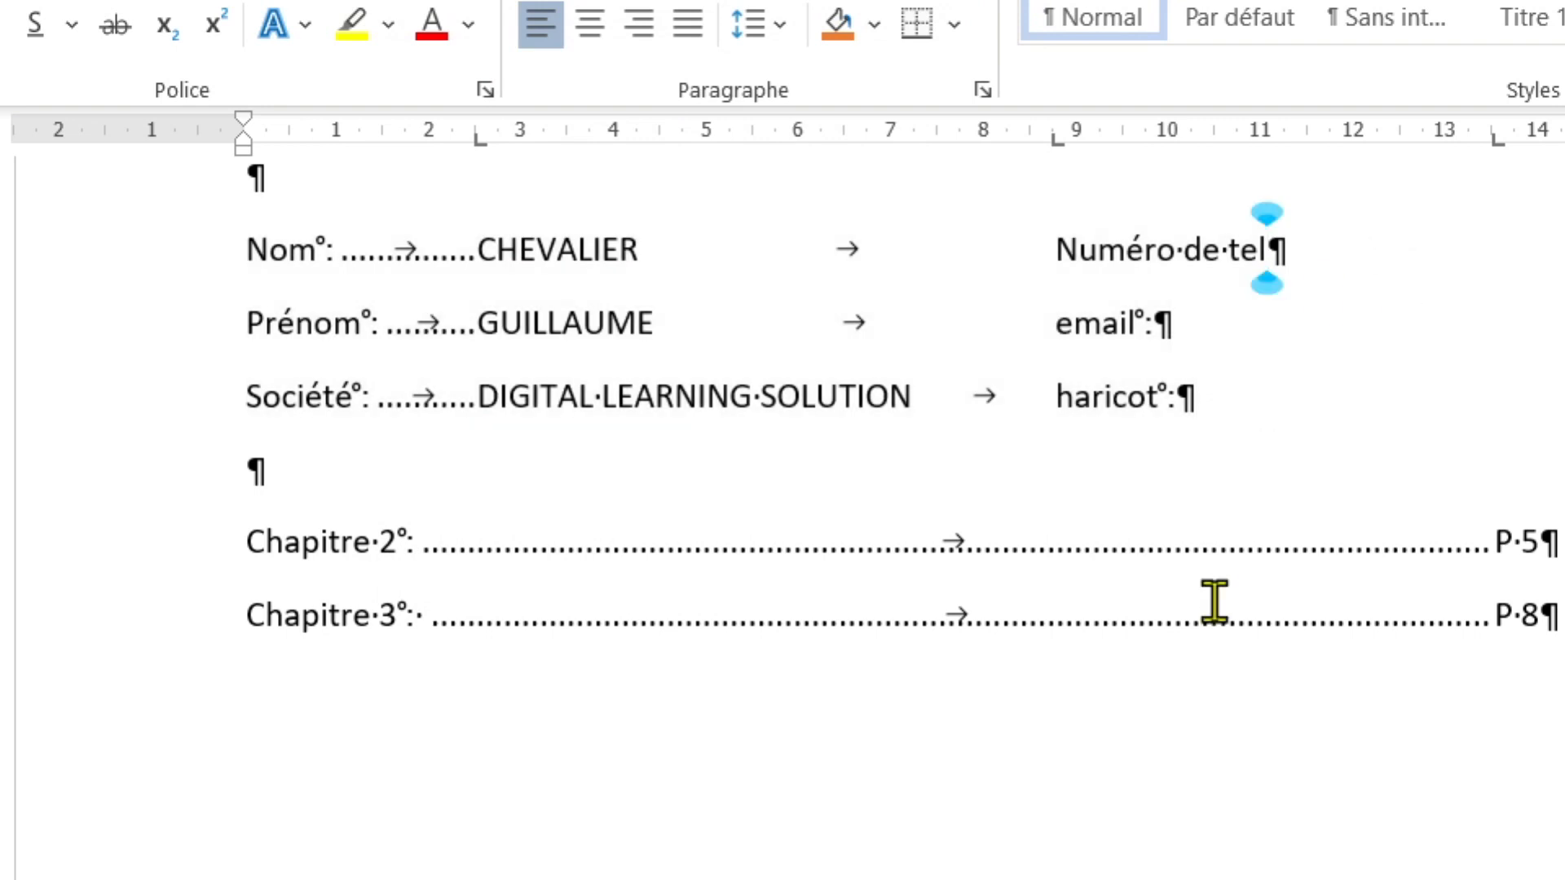
{"action": "key", "text": "Tab"}
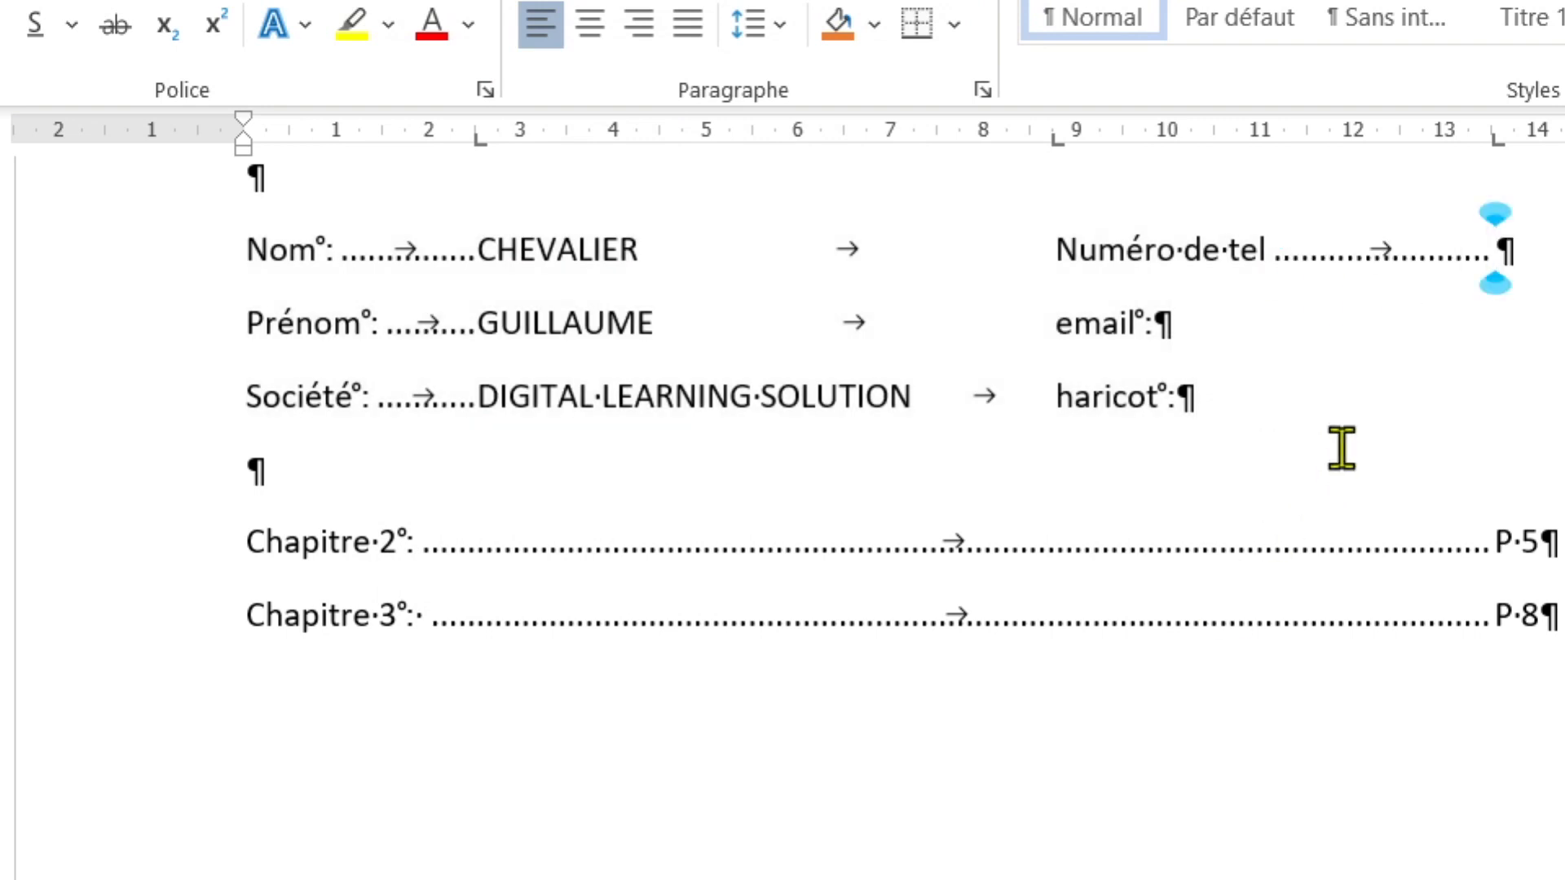
{"action": "key", "text": "Down"}
{"action": "key", "text": "Tab"}
{"action": "key", "text": "Down"}
{"action": "key", "text": "Tab"}
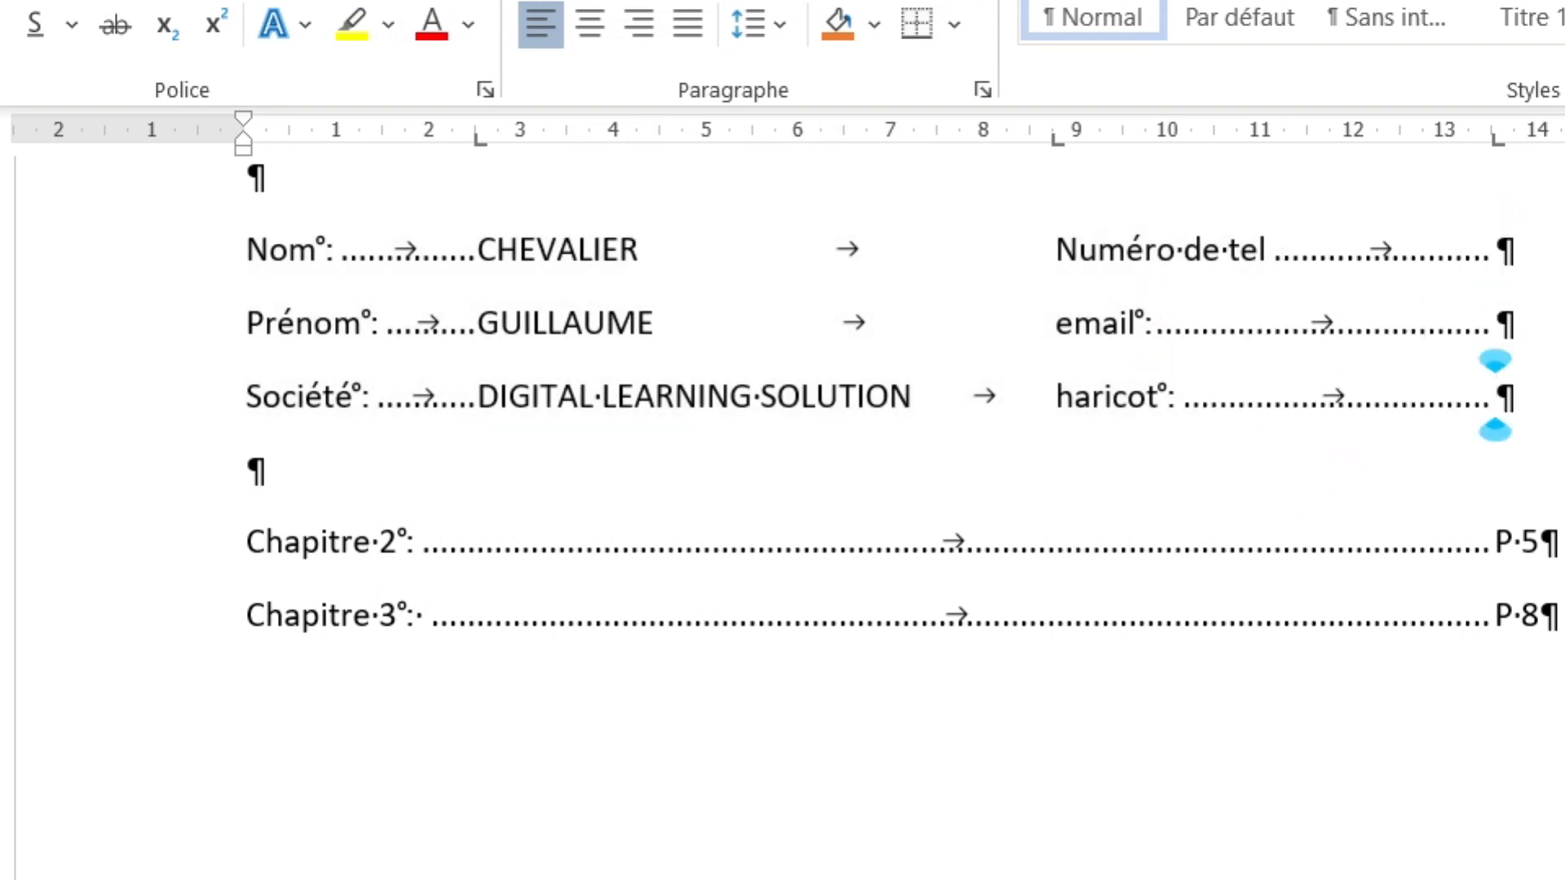
{"action": "left_click", "coordinate": [959, 0]}
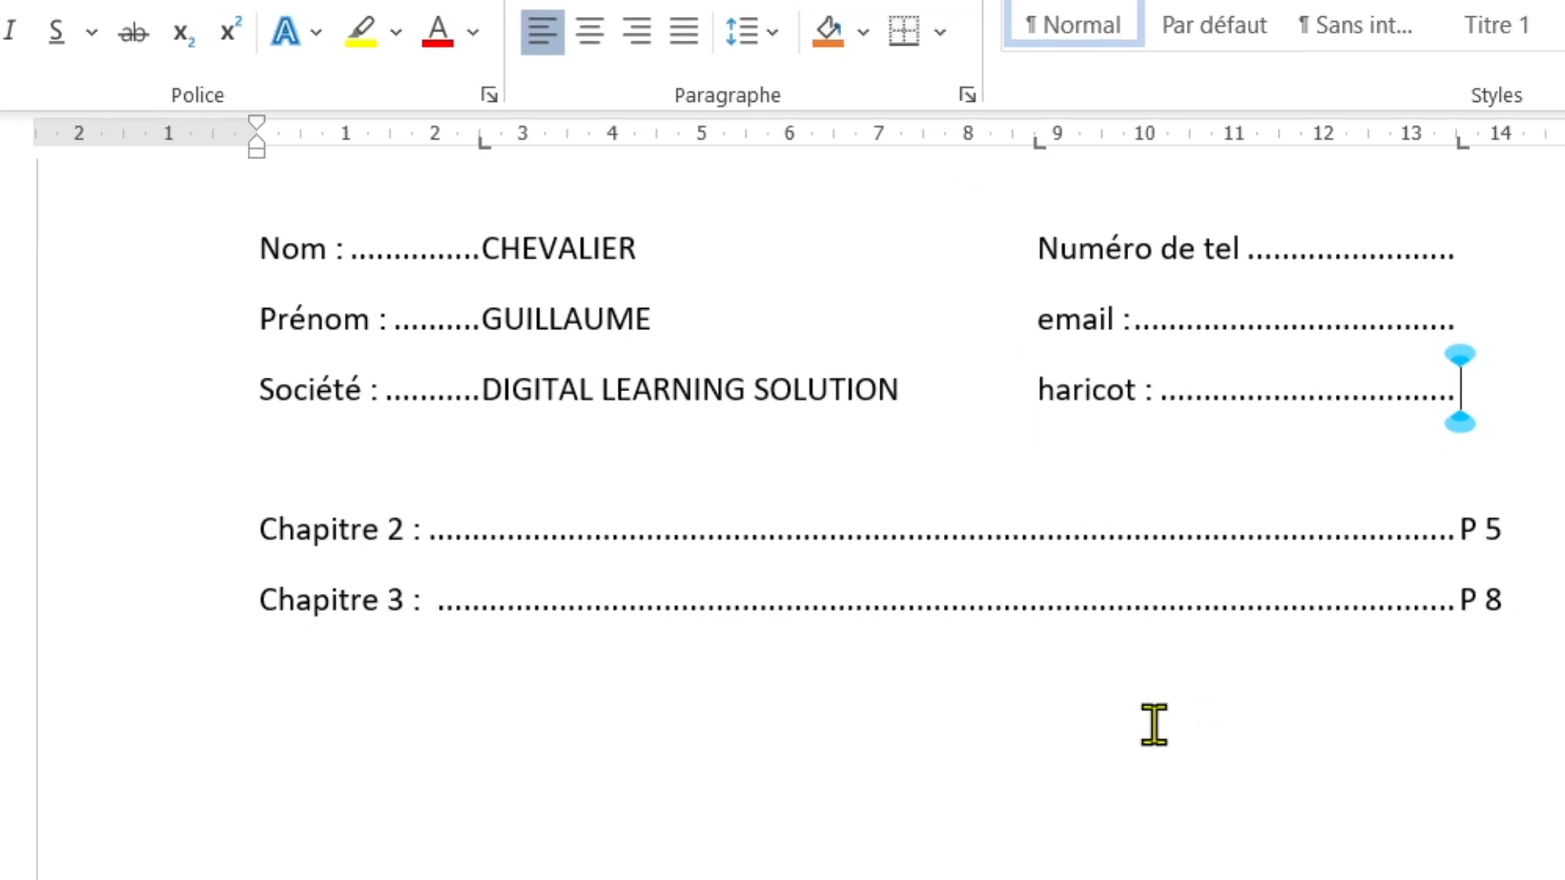